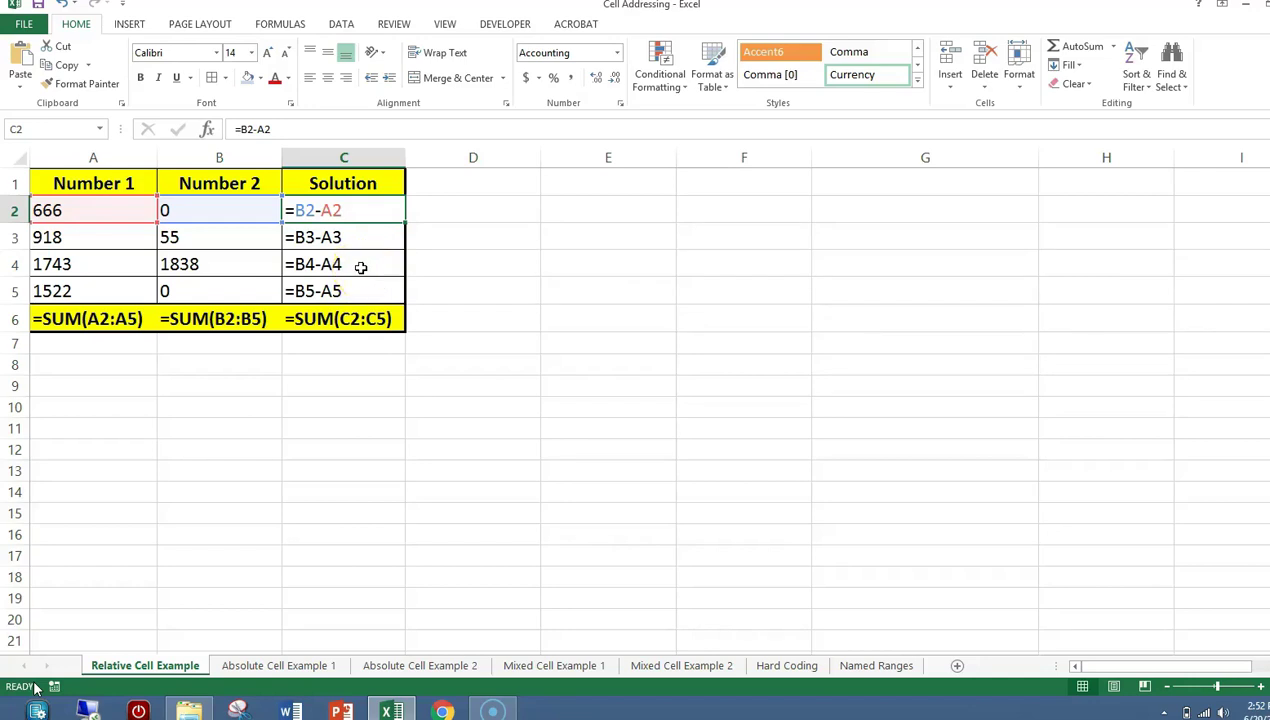
Open the Absolute Cell Example 1 sheet with Value to Add 20 and empty Sum columns
left_click(360, 212)
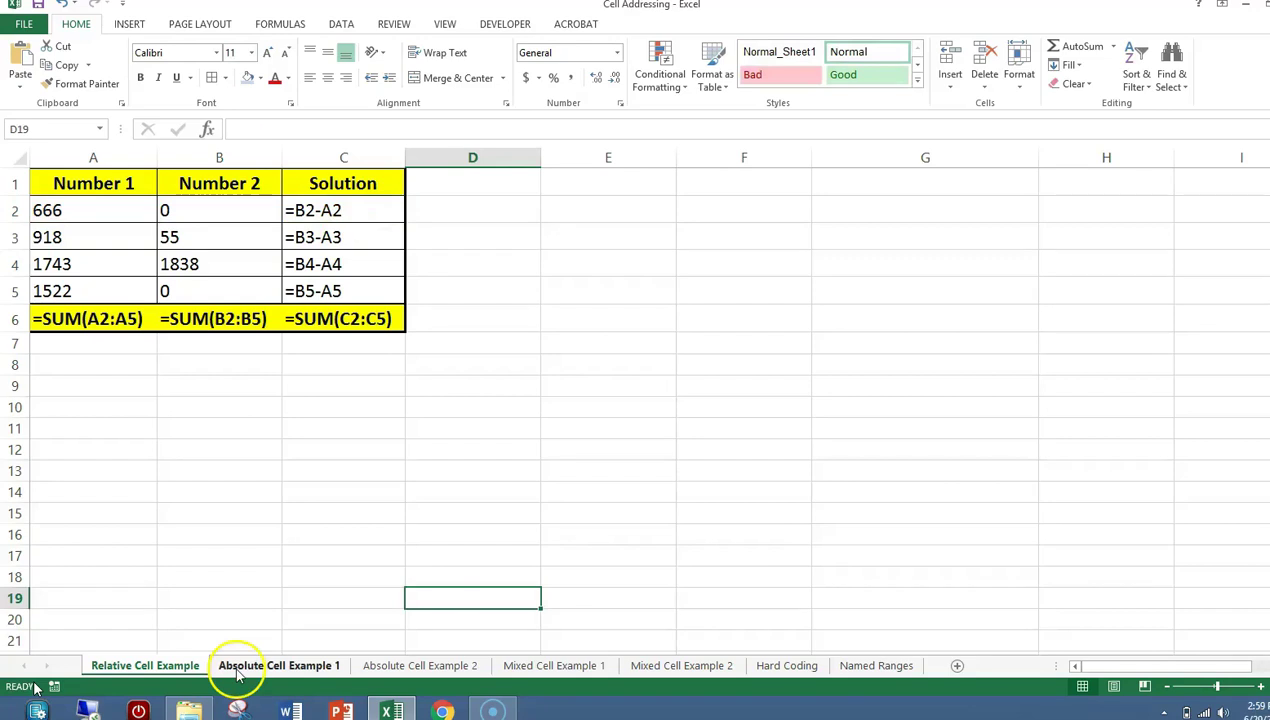
left_click(237, 666)
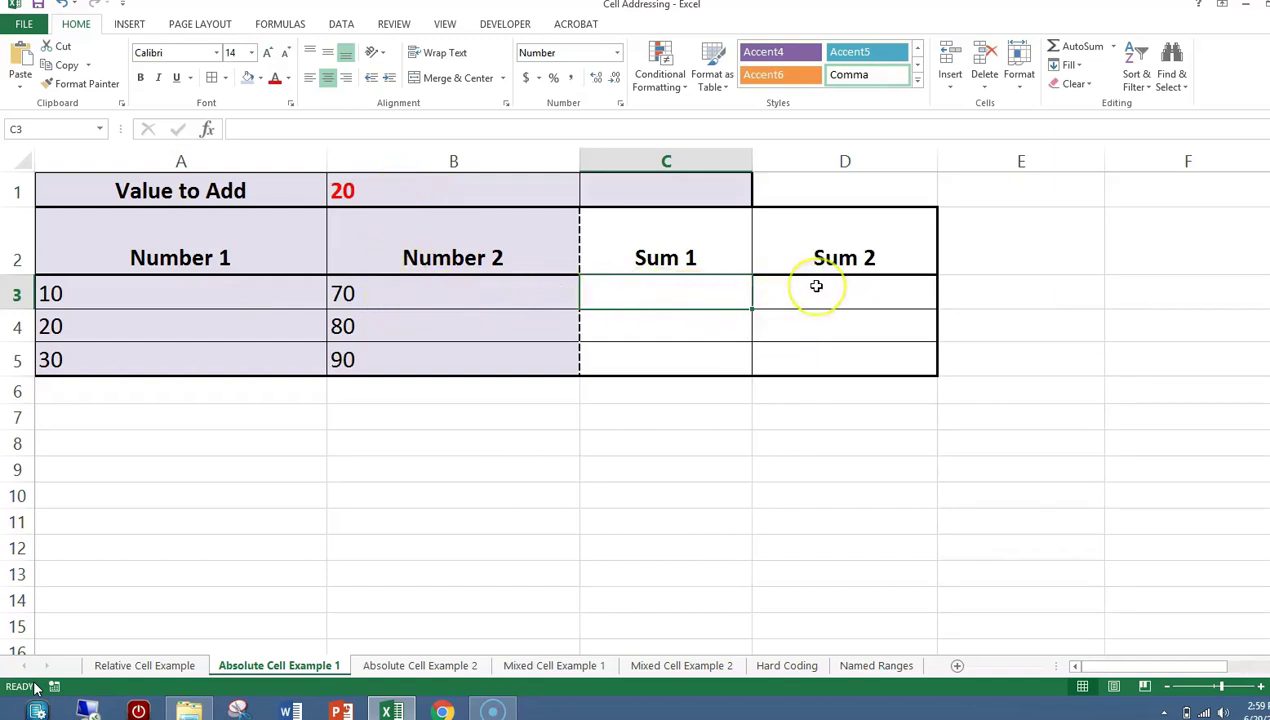
Enter =B1+A3 in C3 under Sum 1
left_click(655, 291)
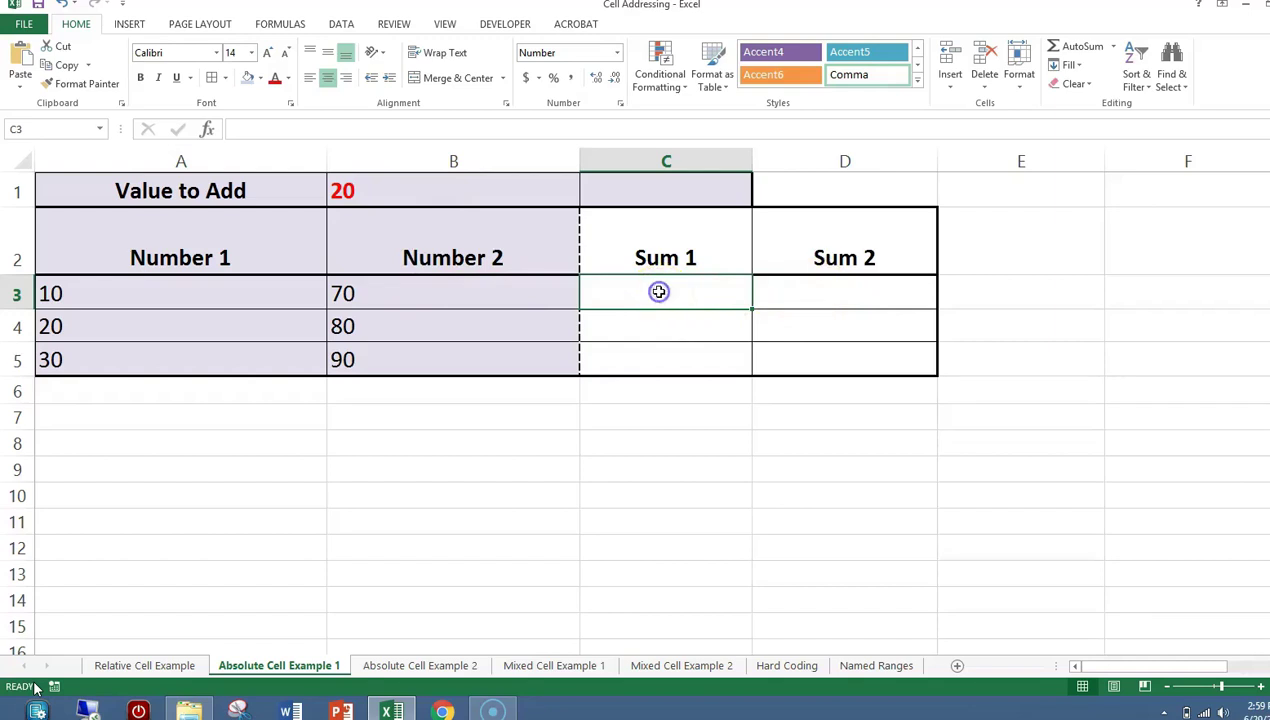
type("=")
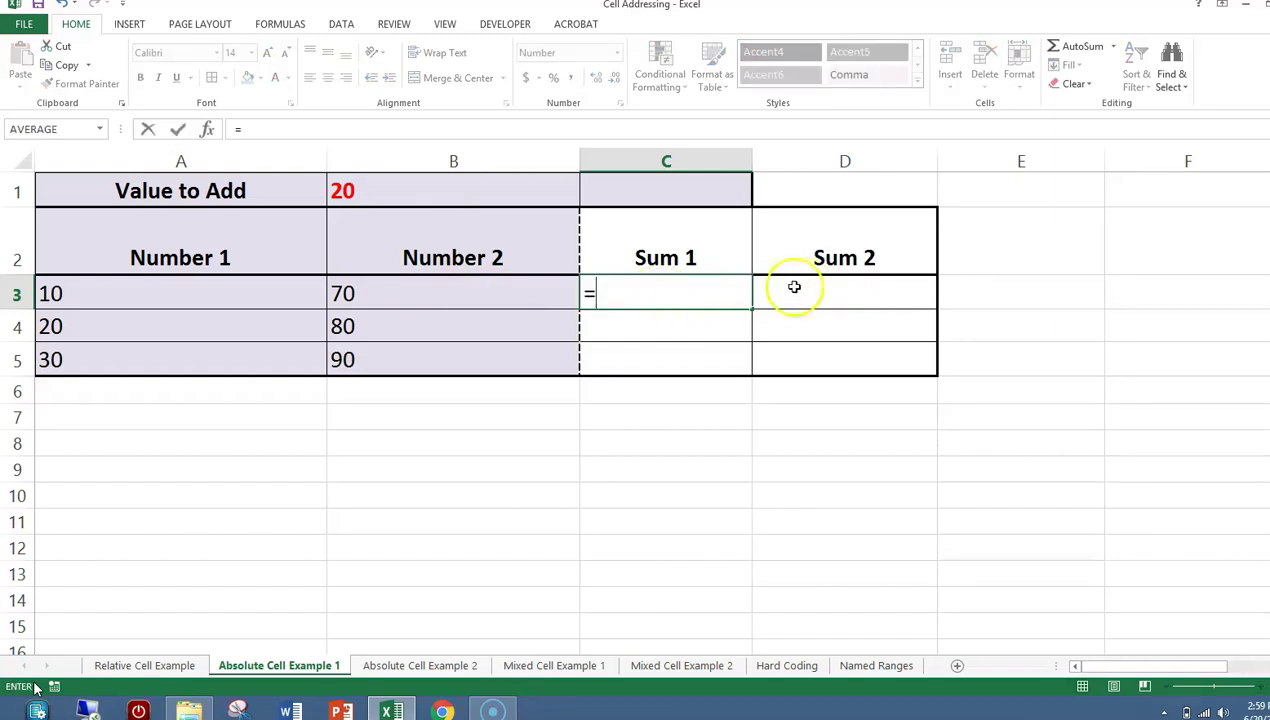
left_click(407, 187)
type("+")
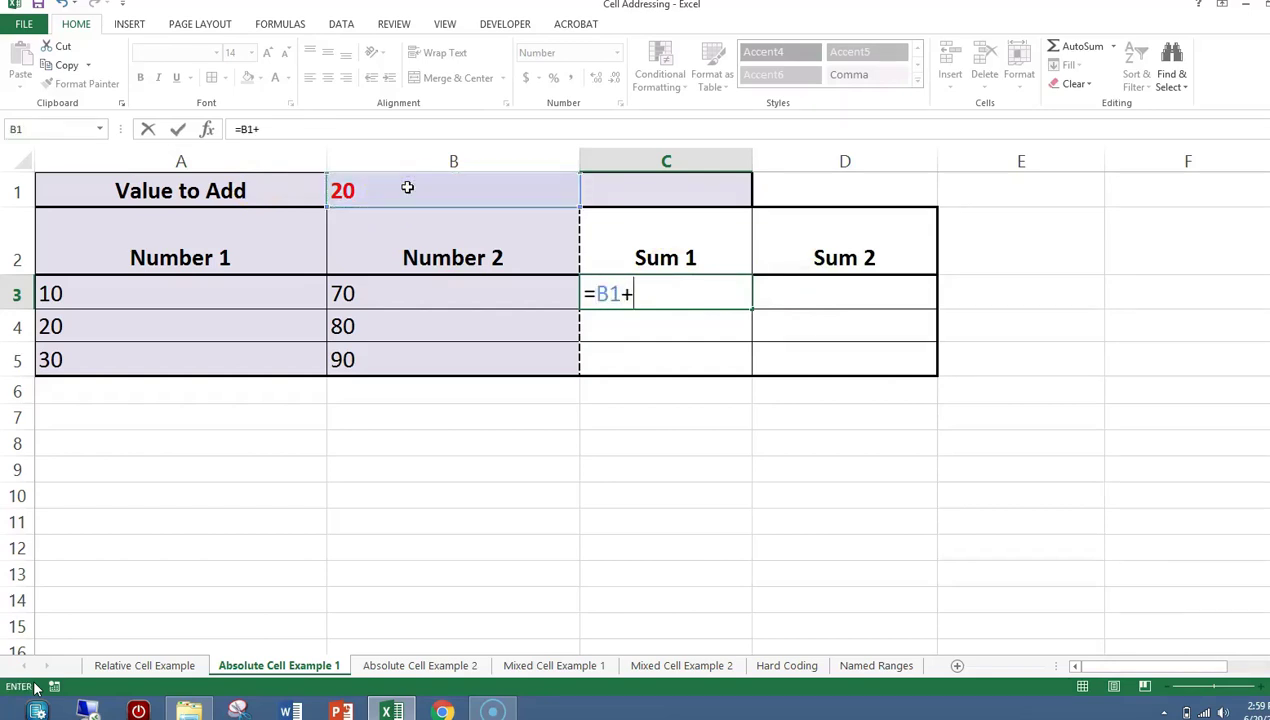
left_click(57, 285)
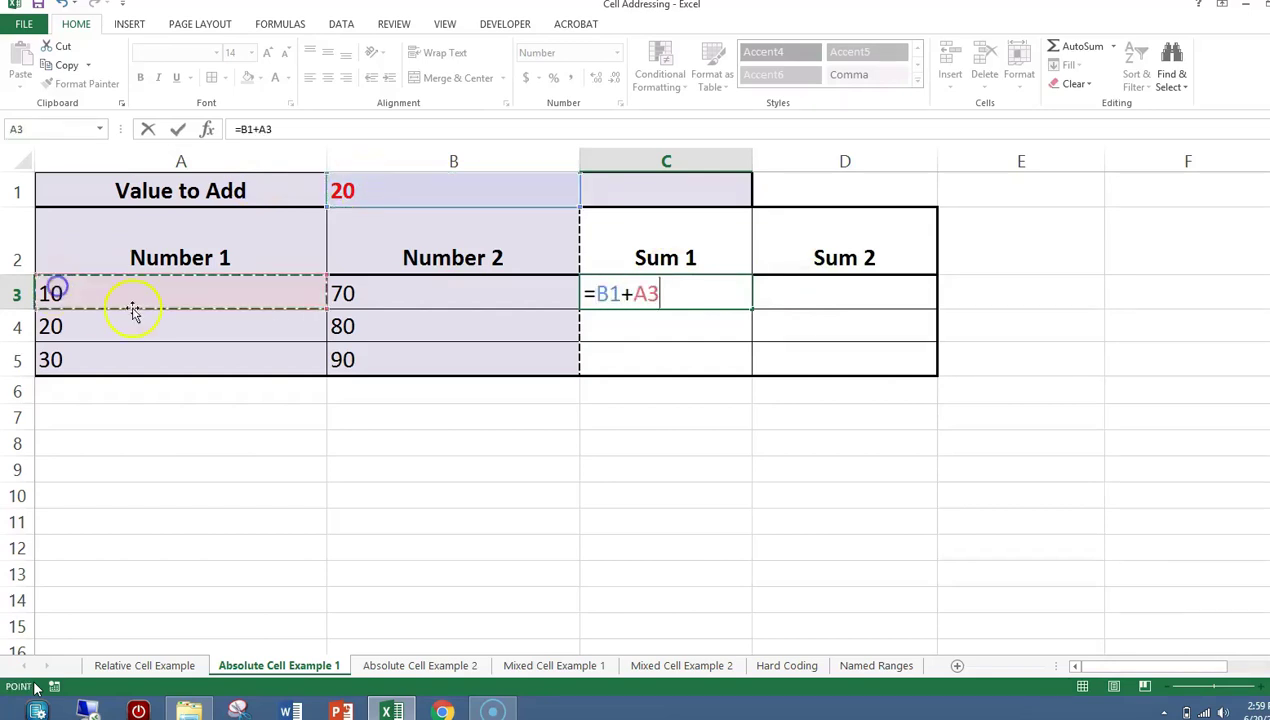
key("Return")
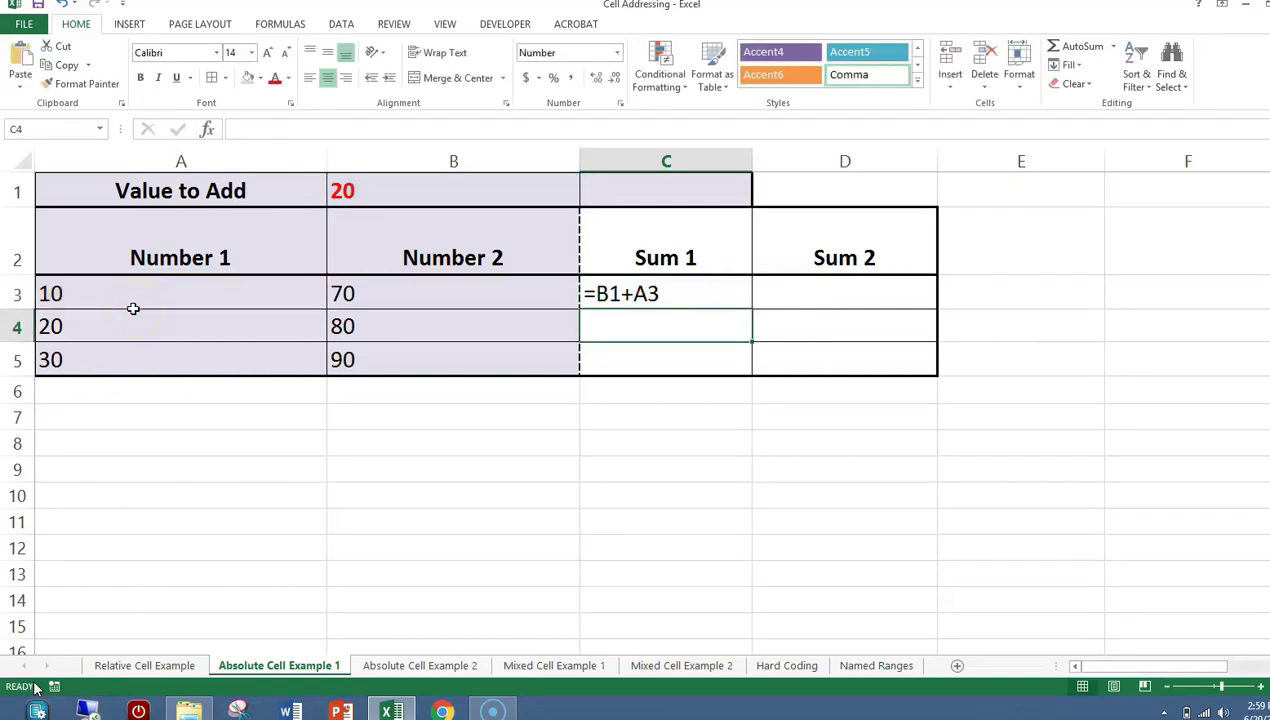
Copy C3's formula into D3 without formatting, producing =C1+B3
double_click(645, 292)
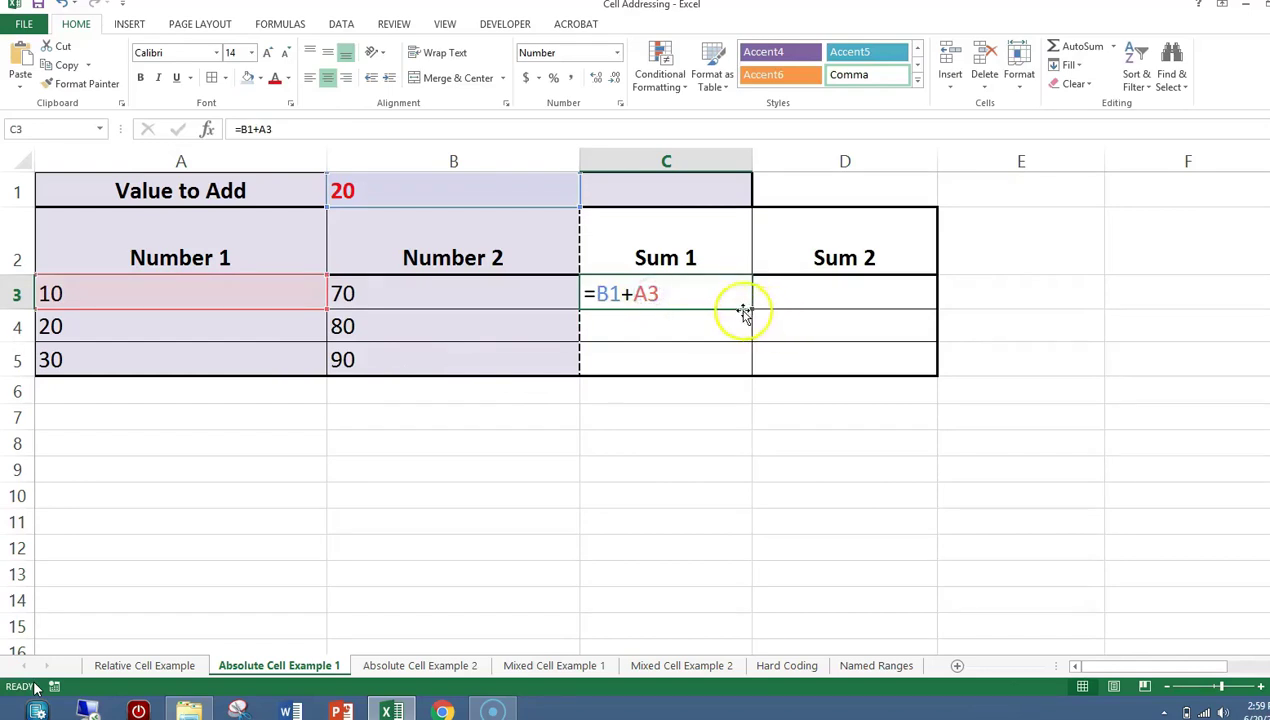
left_click_drag(750, 307, 888, 310)
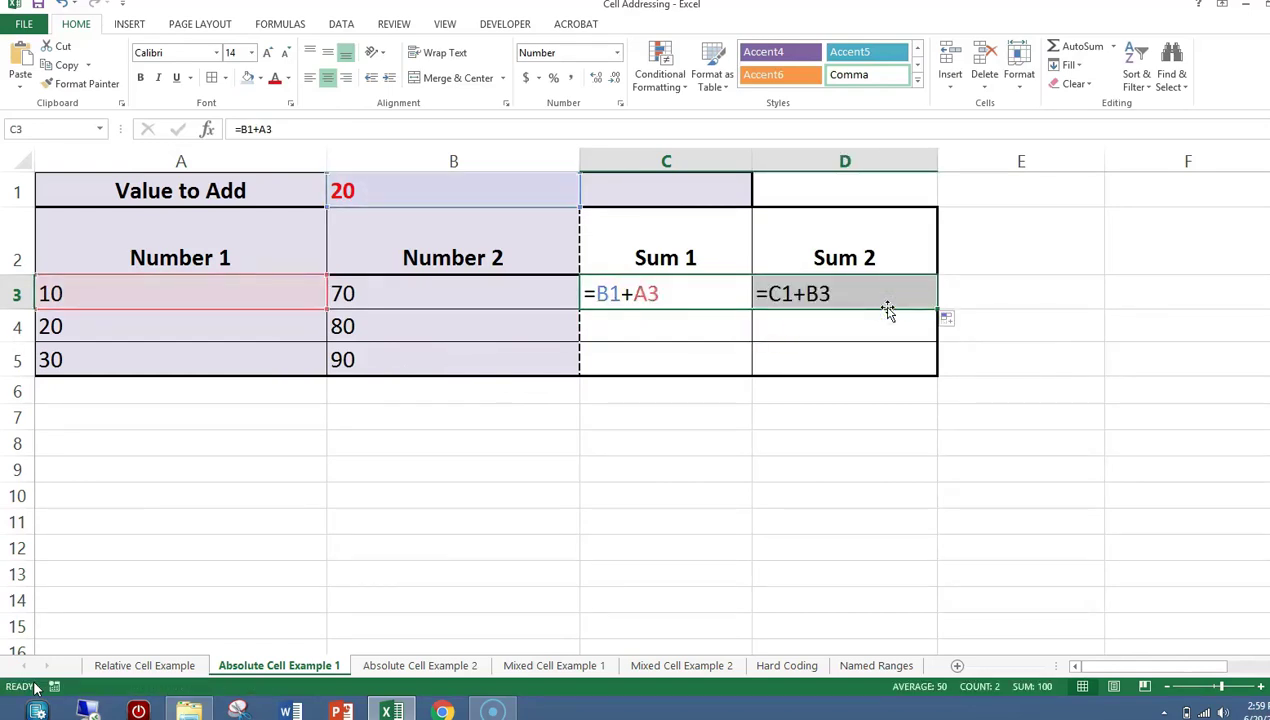
left_click(956, 325)
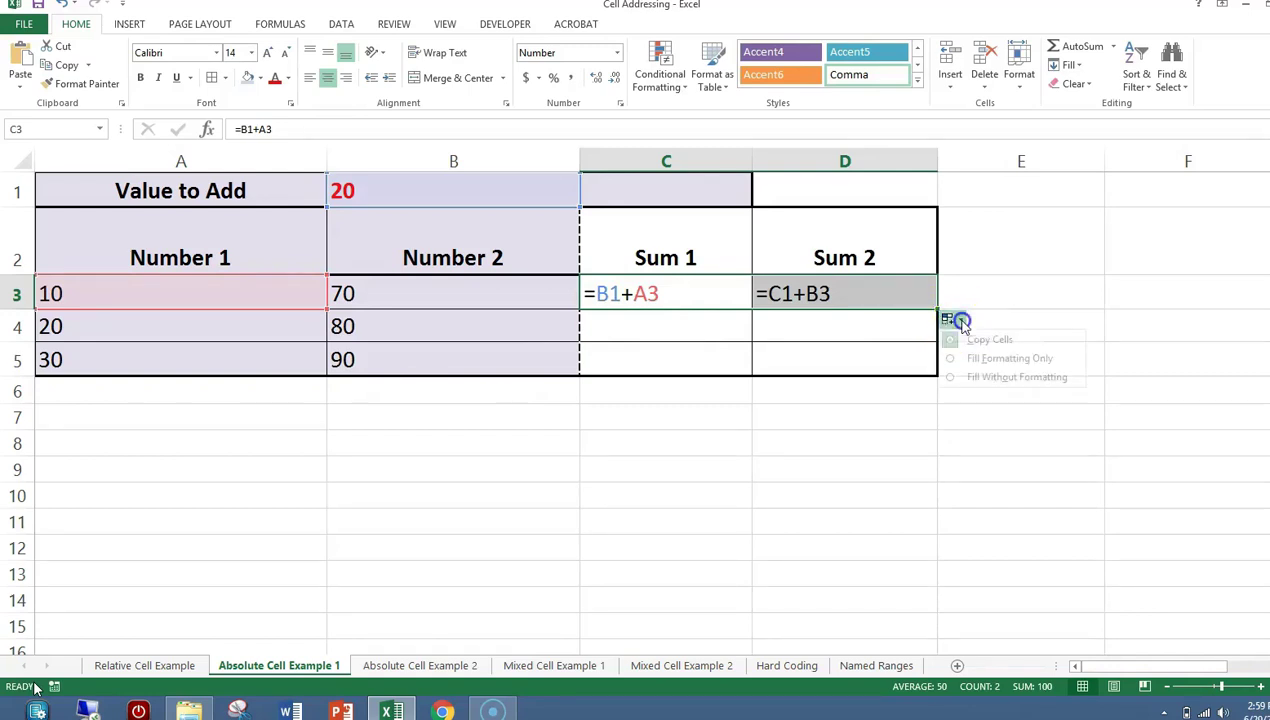
left_click(951, 377)
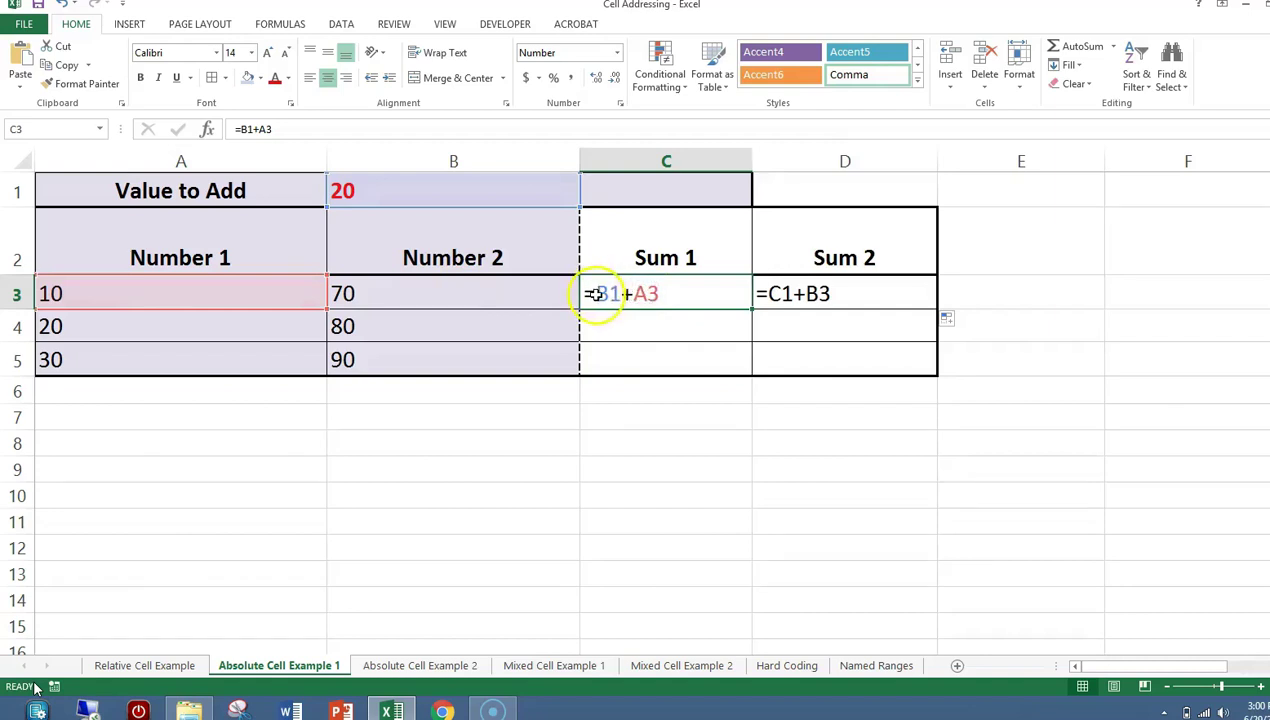
Anchor C3's column as =$B1+A3 and test-copy it into D3 without formatting
double_click(594, 294)
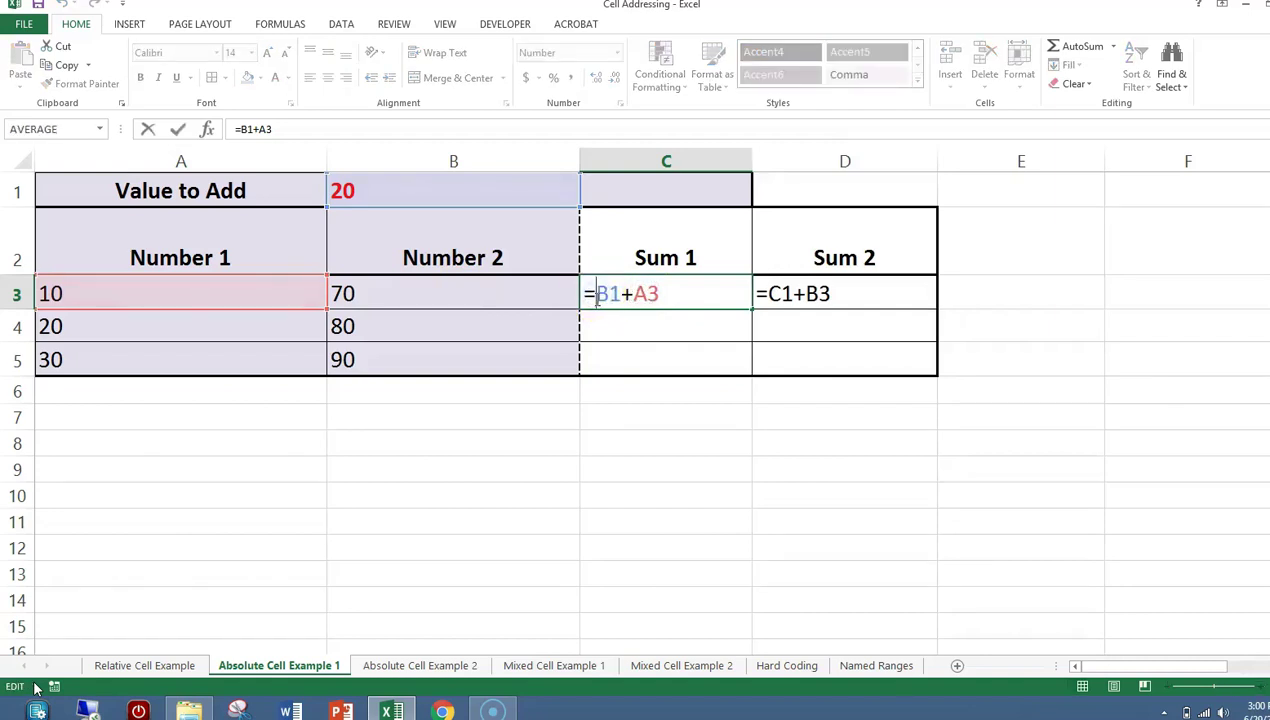
type("$")
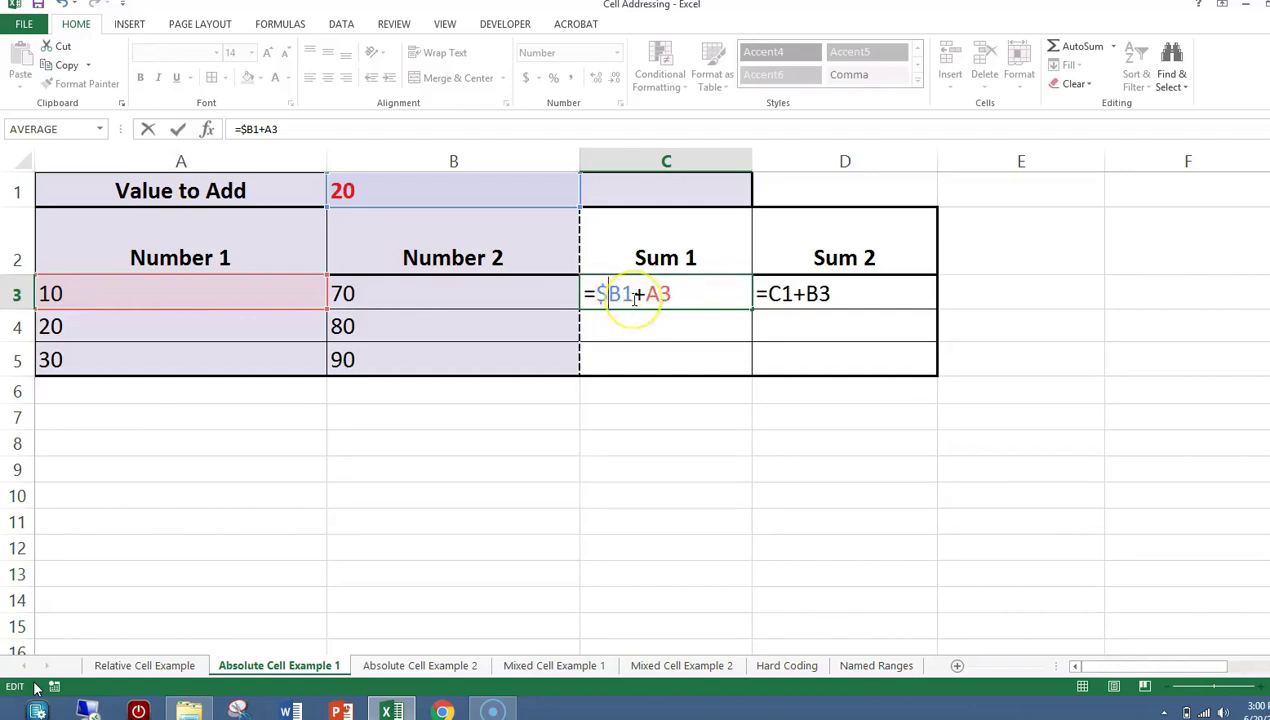
key("Return")
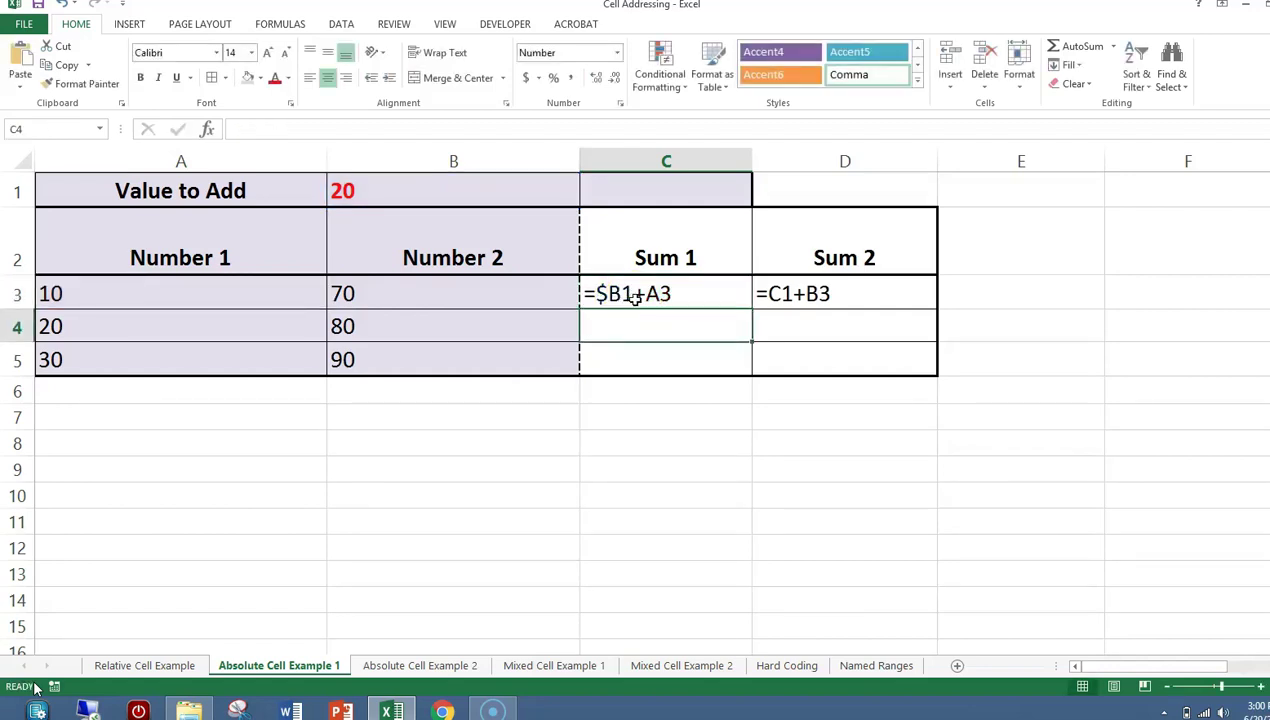
left_click(635, 295)
left_click_drag(750, 310, 870, 303)
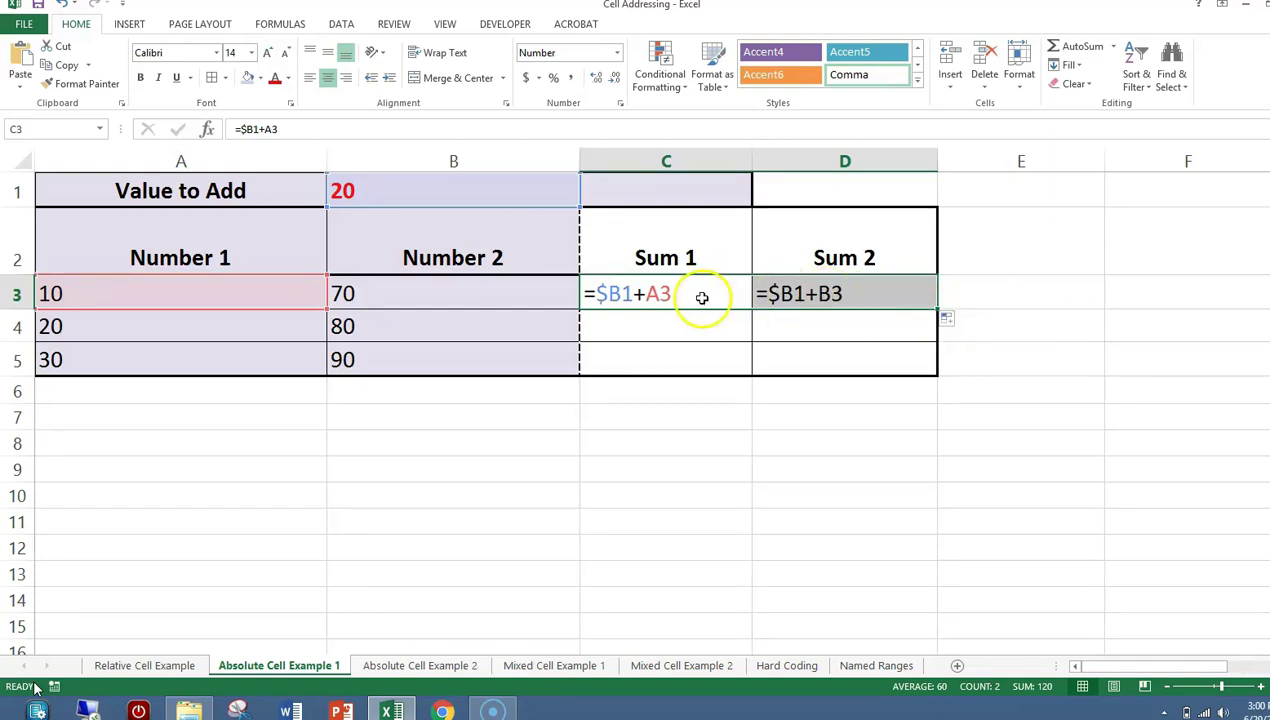
left_click(955, 319)
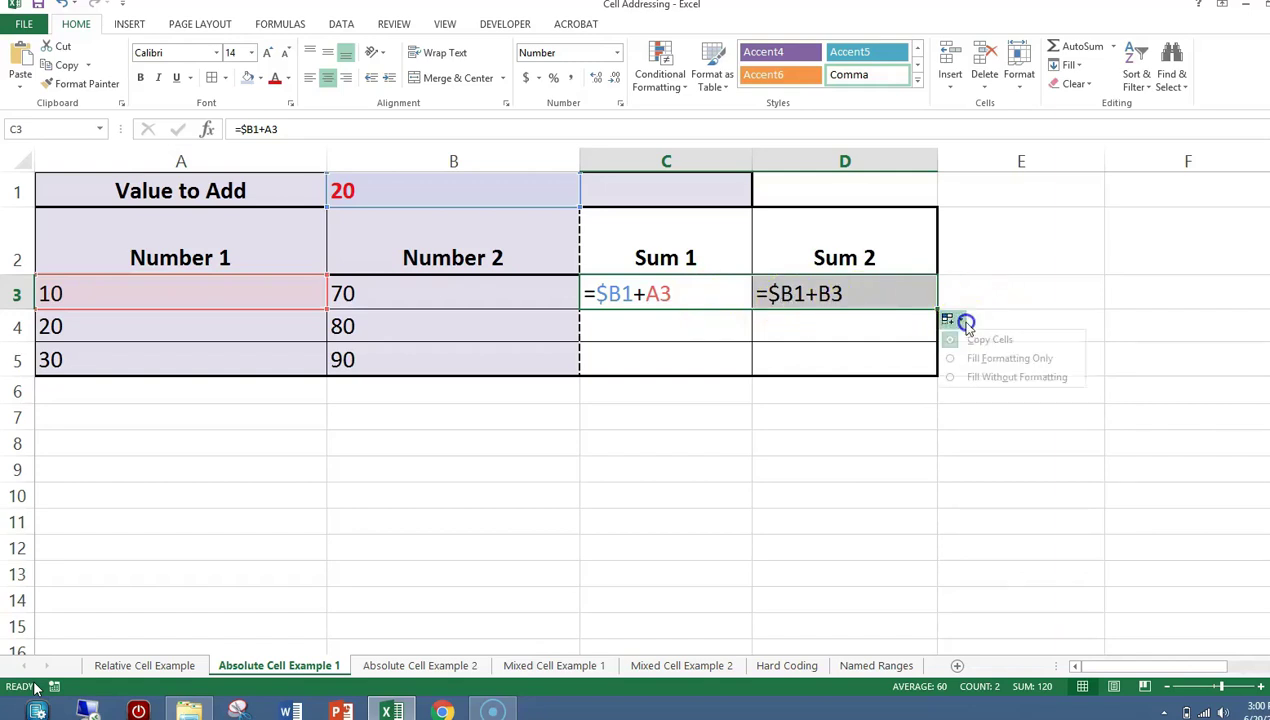
left_click(955, 376)
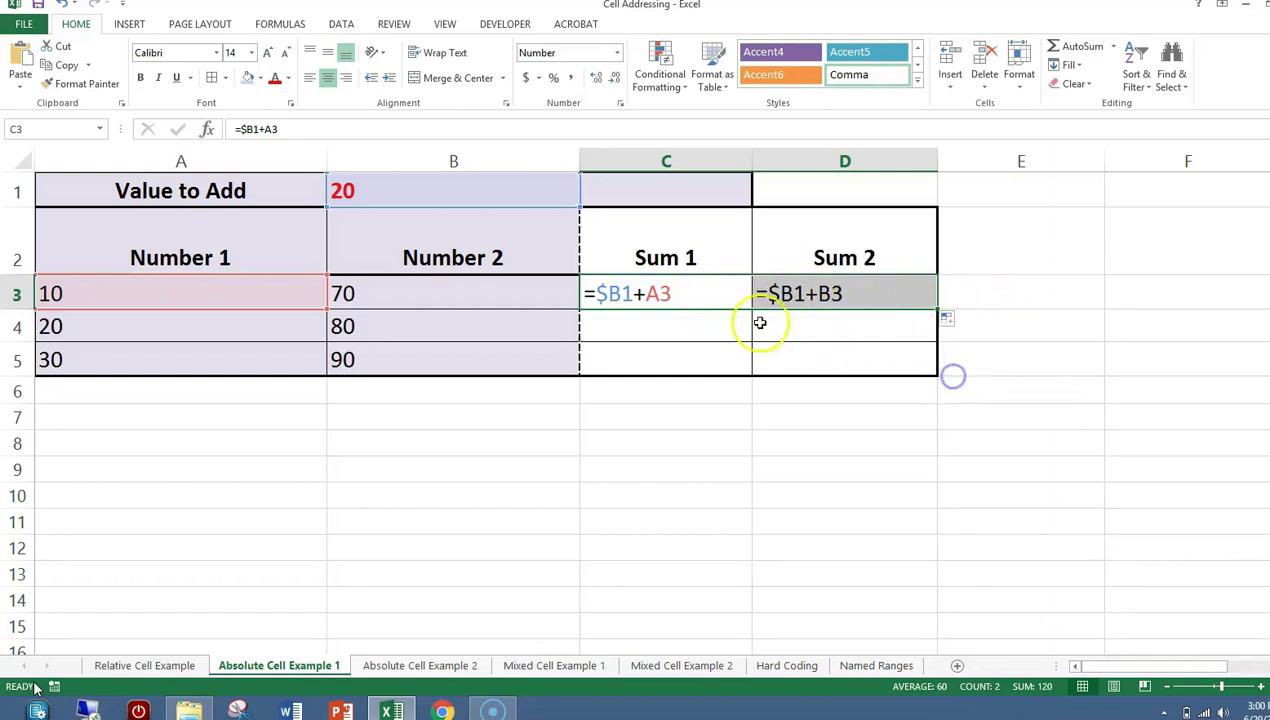
Test-copy C3's formula down into C4 without formatting
left_click(688, 296)
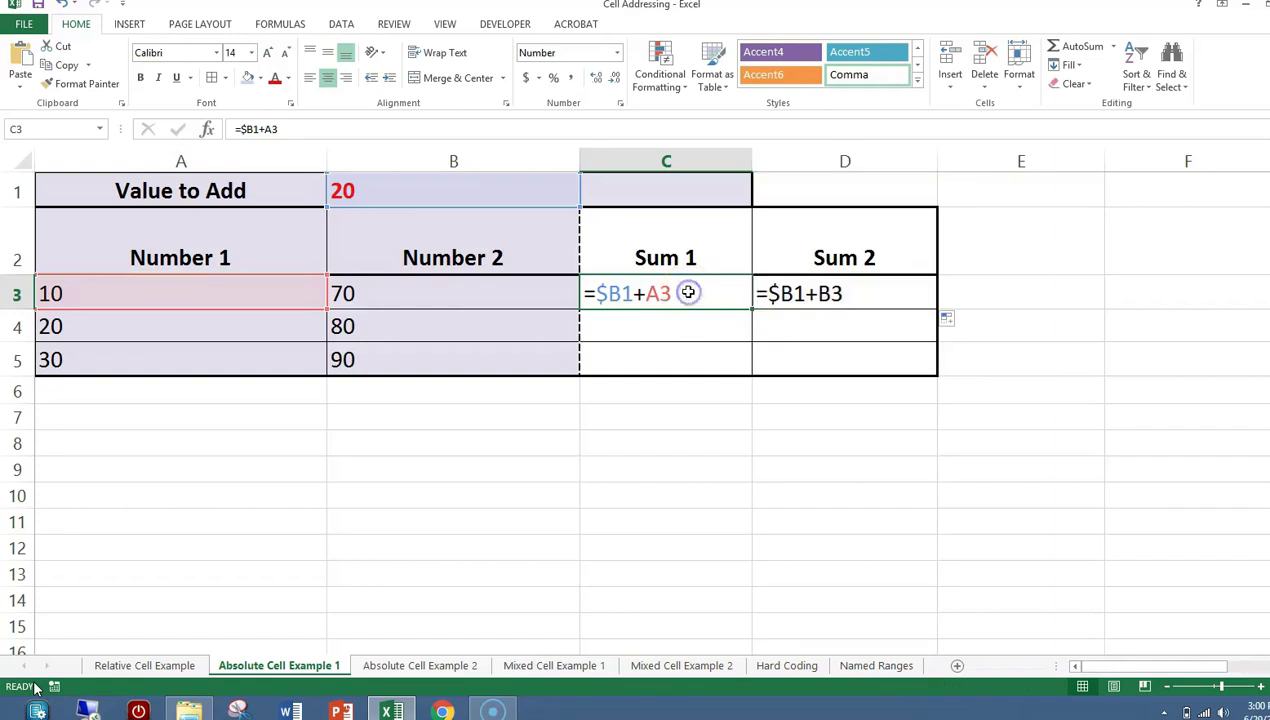
left_click_drag(750, 309, 746, 330)
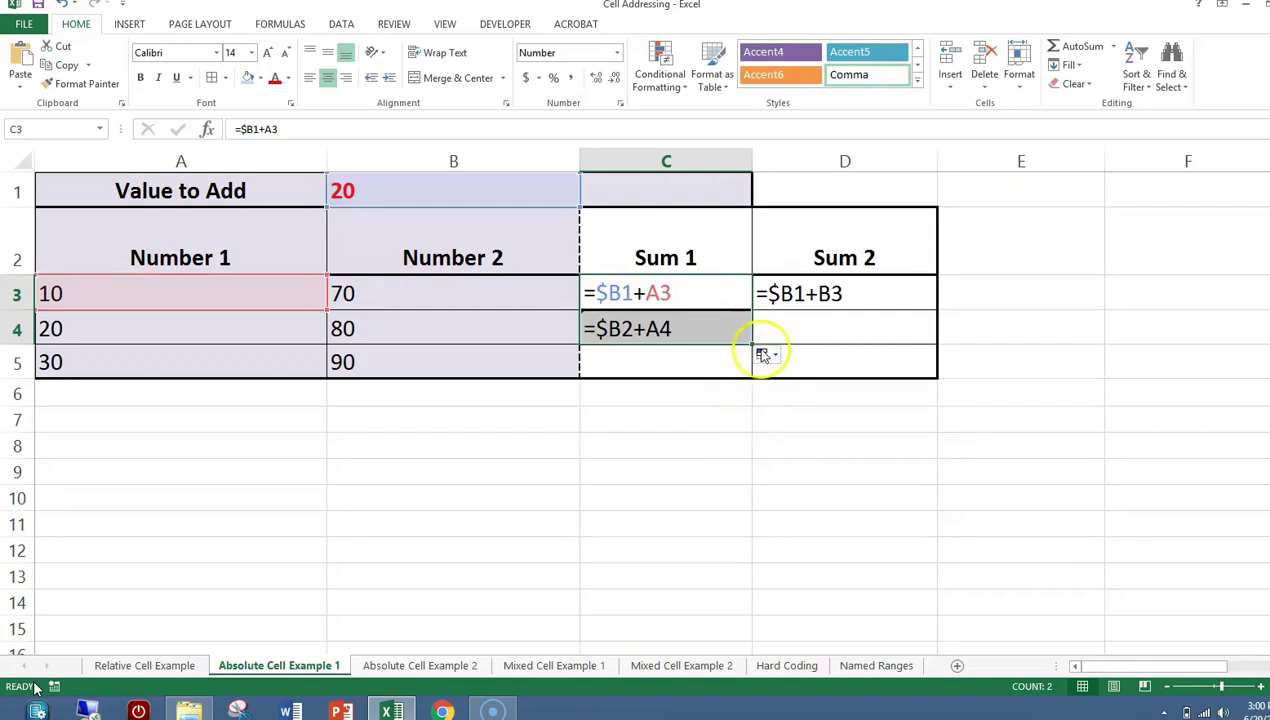
left_click(778, 358)
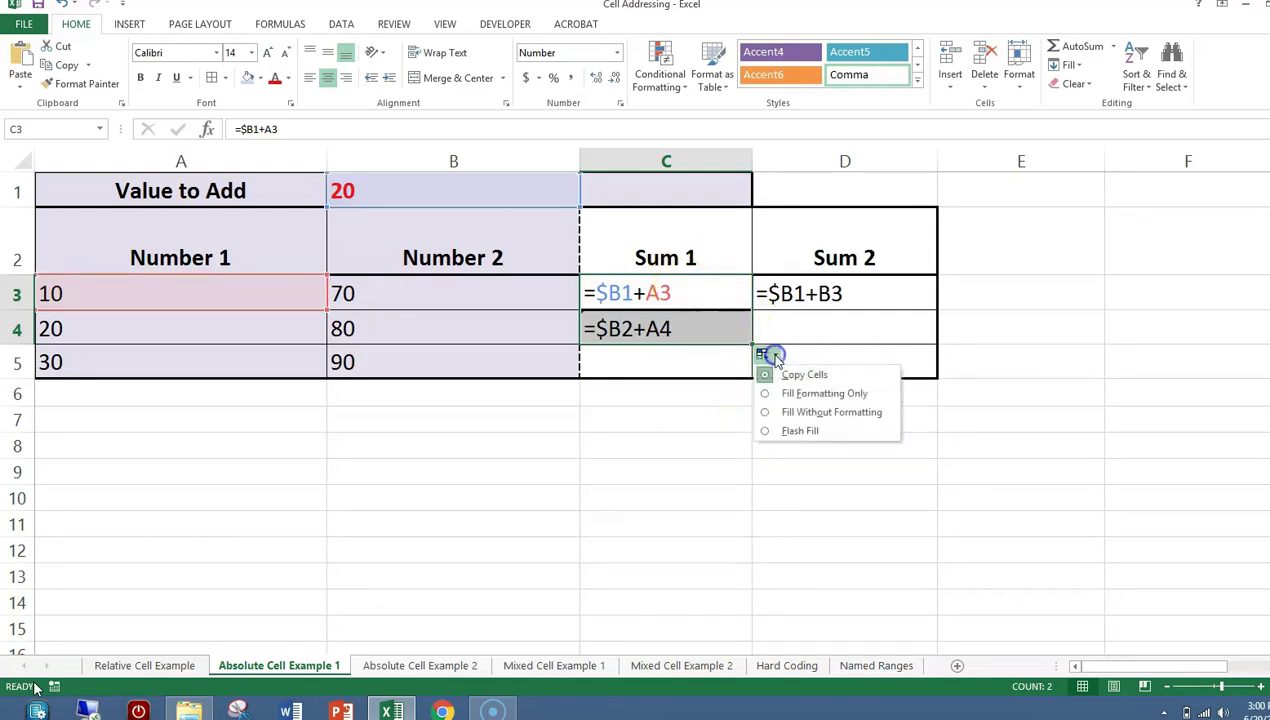
left_click(762, 411)
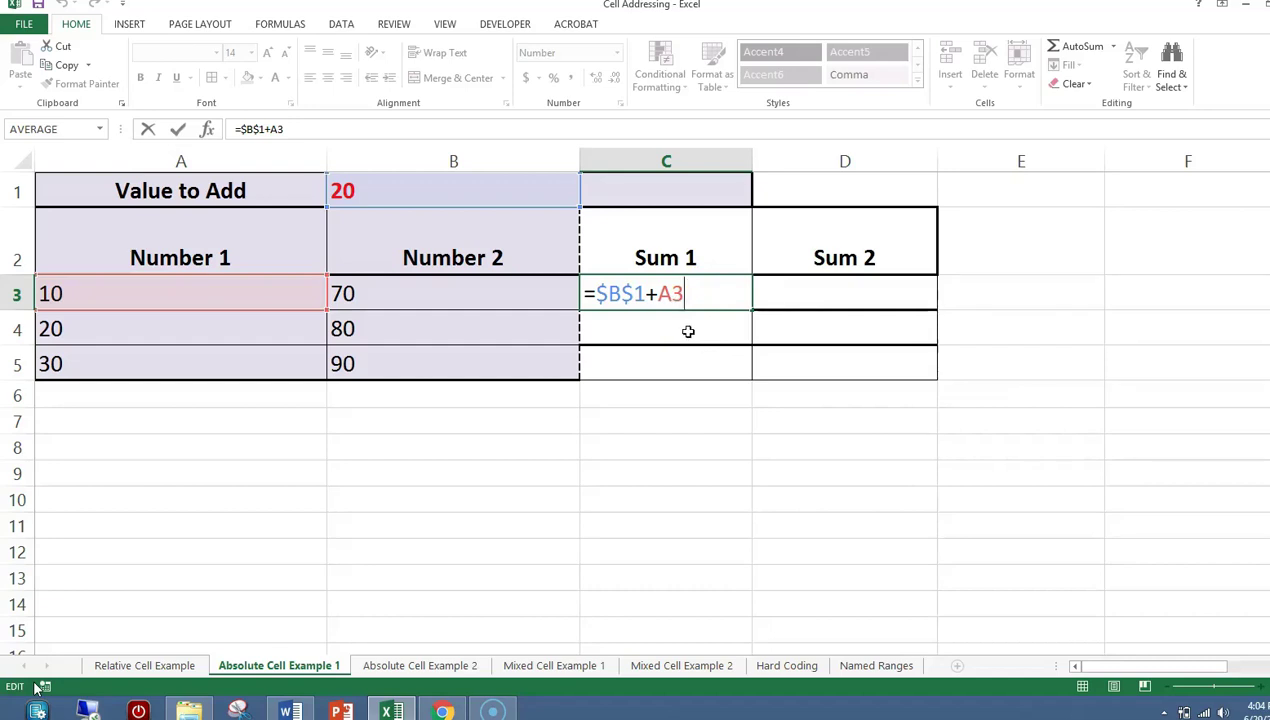
Copy the locked =$B$1+A3 formula from C3 into D3 without formatting
left_click(709, 293)
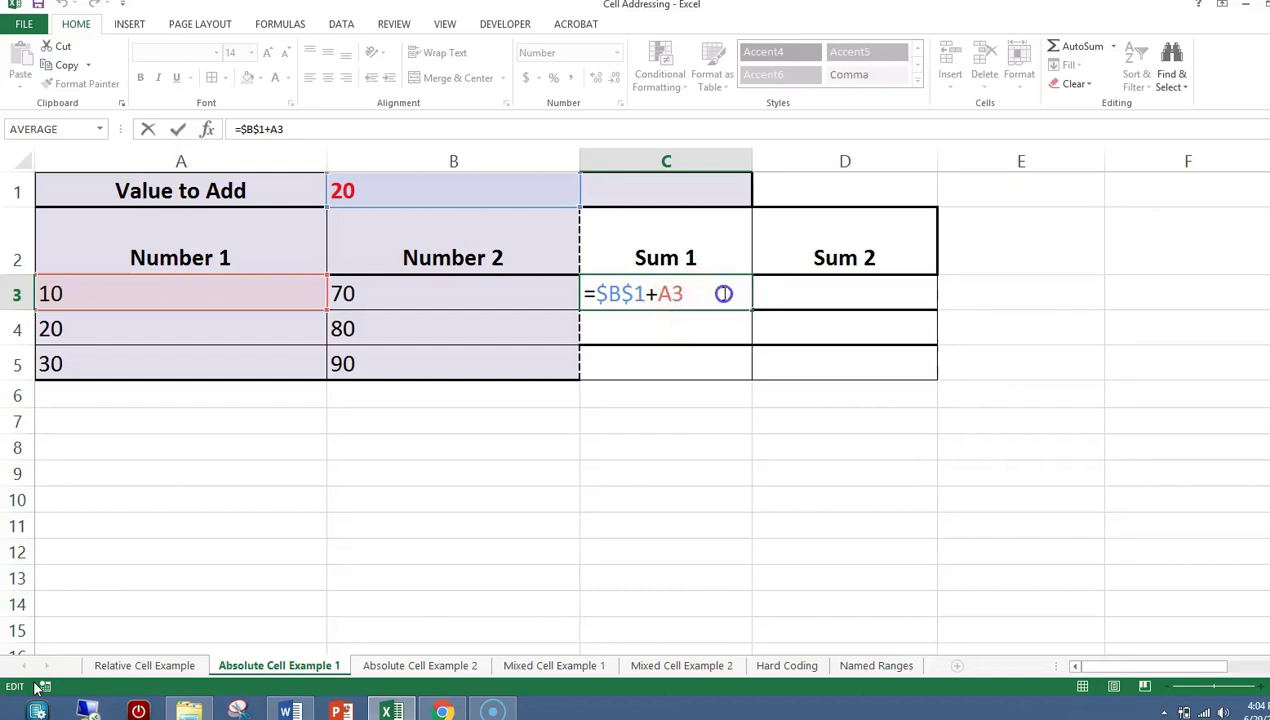
key("Escape")
left_click_drag(752, 310, 916, 306)
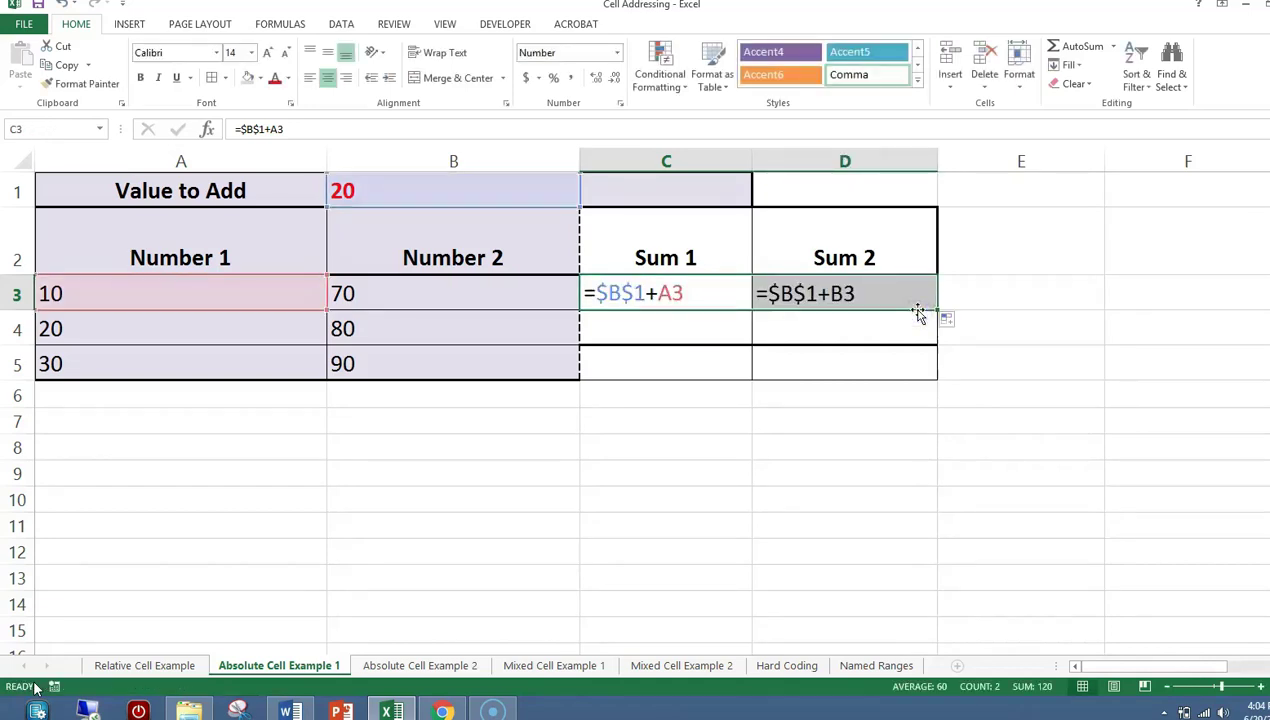
left_click(711, 321)
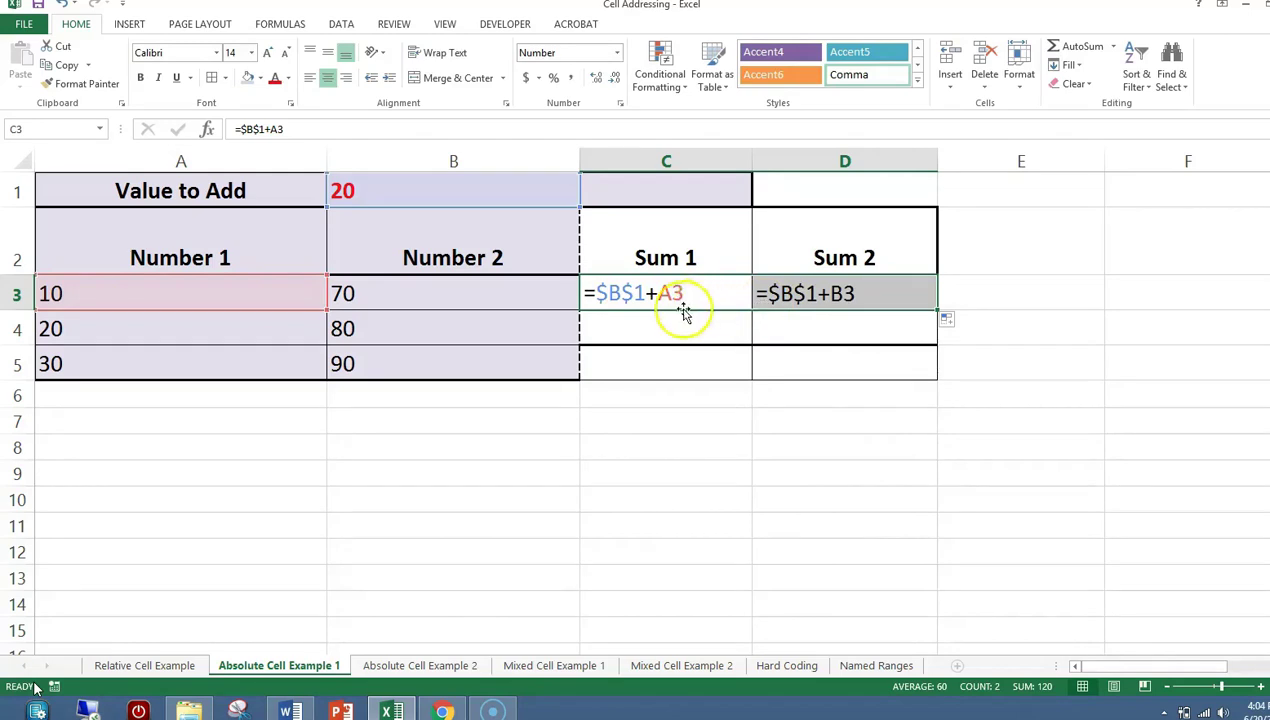
left_click(948, 319)
left_click(950, 379)
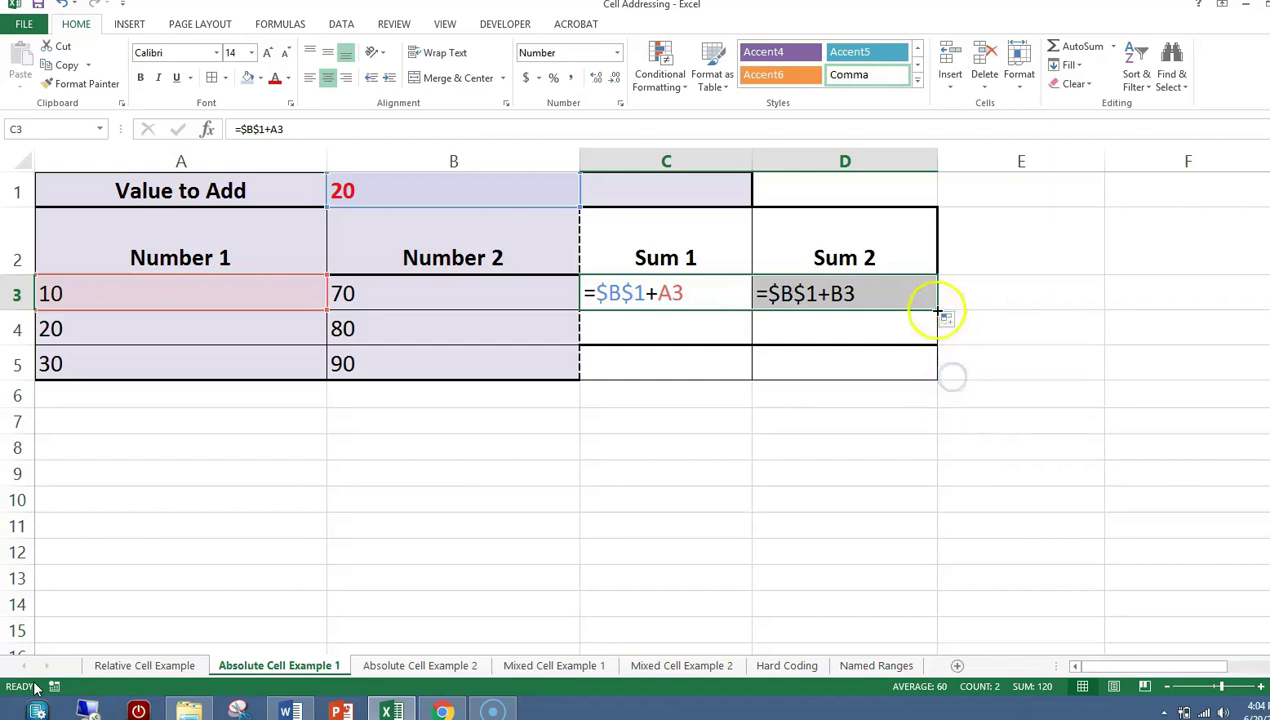
Extend the Sum 1 and Sum 2 formulas down to row 5 without formatting
left_click_drag(946, 350, 948, 374)
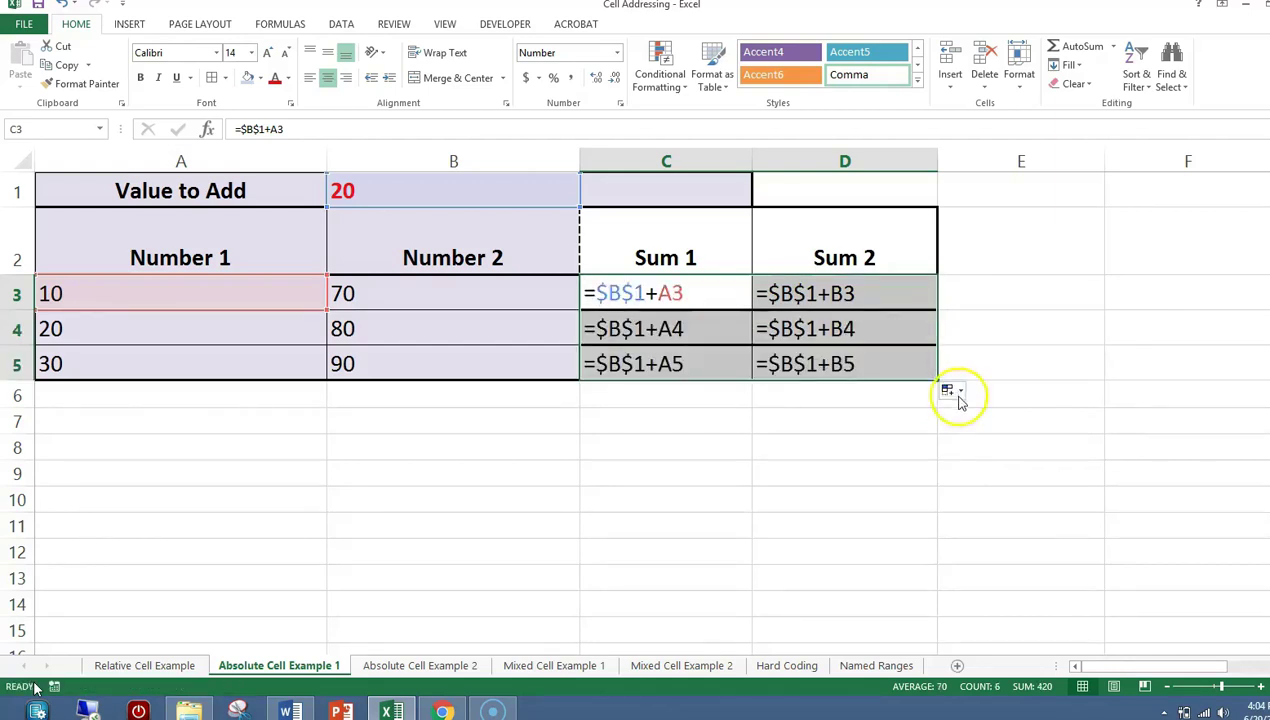
left_click(947, 390)
left_click(949, 450)
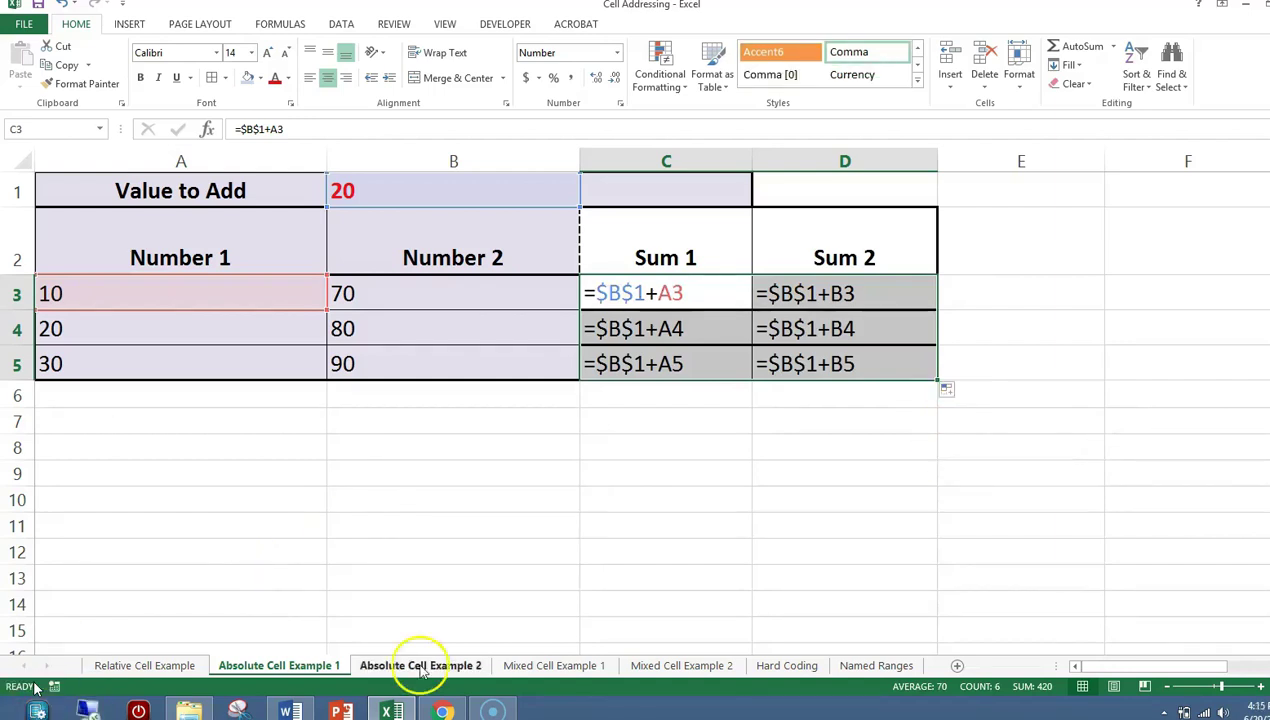
Review the 5% service charge in C2 and the Miami airfare and lodging prices, ending on D6
left_click(420, 664)
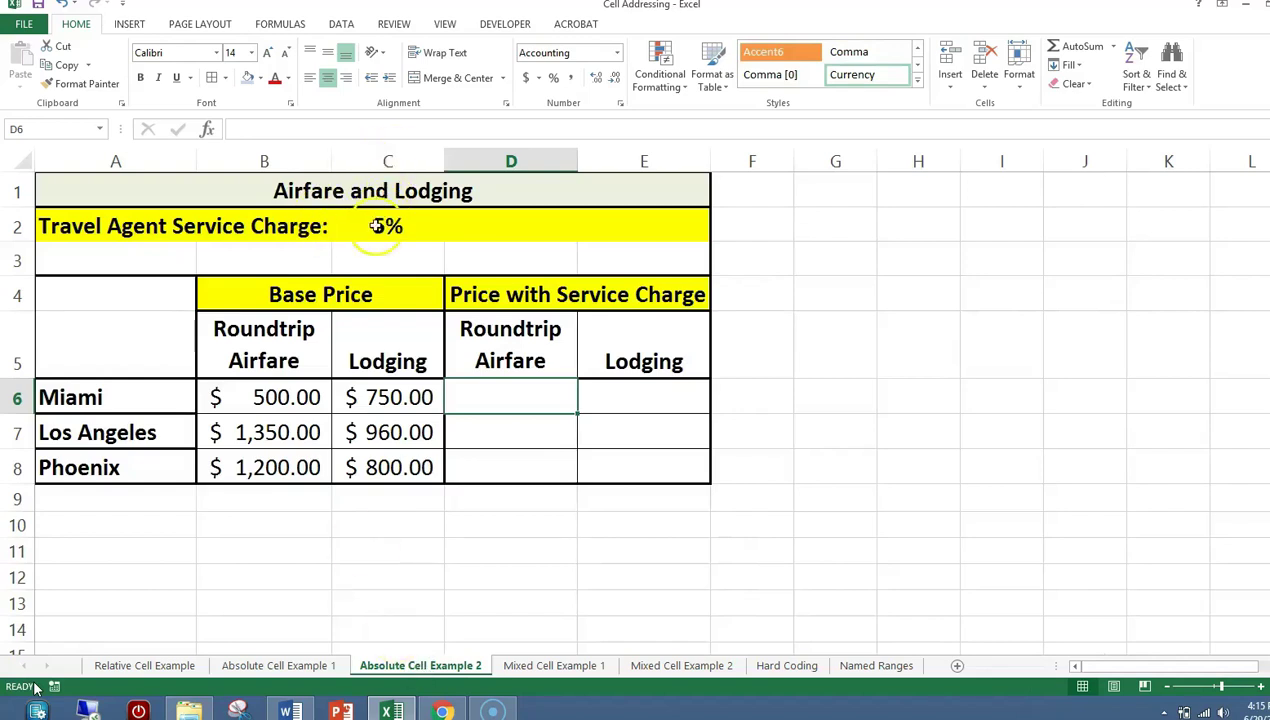
left_click(375, 227)
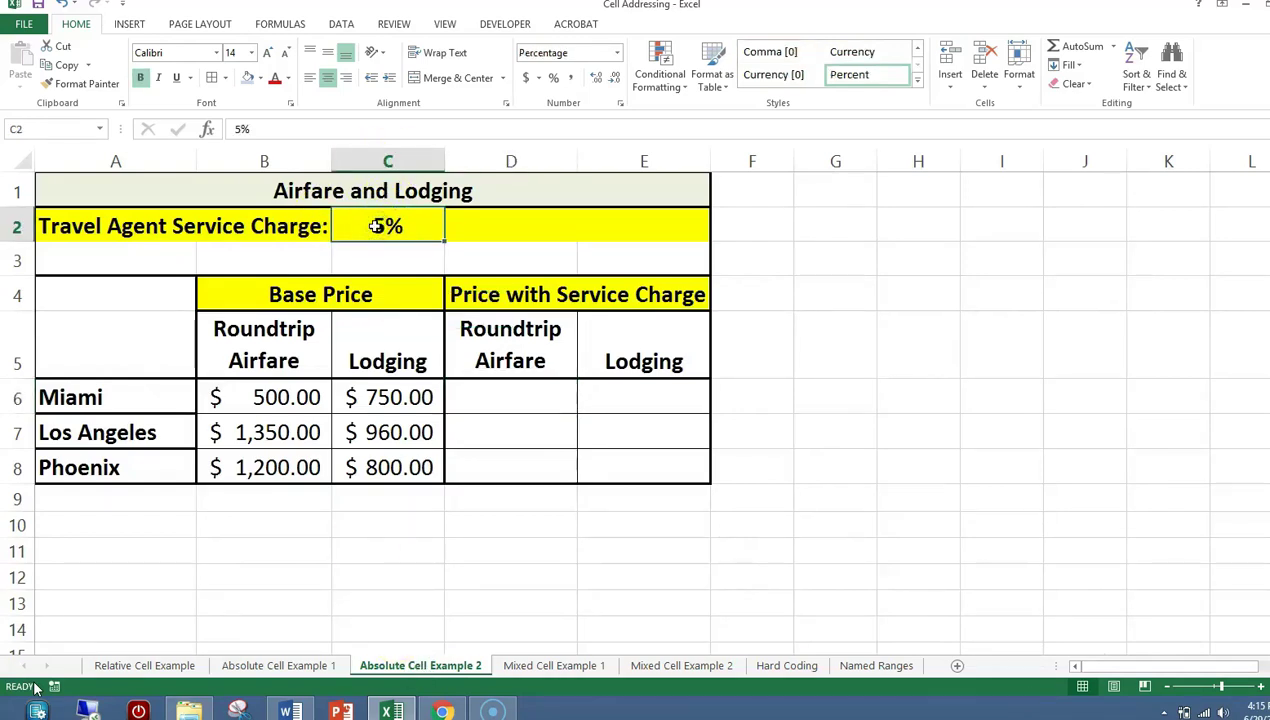
left_click(283, 398)
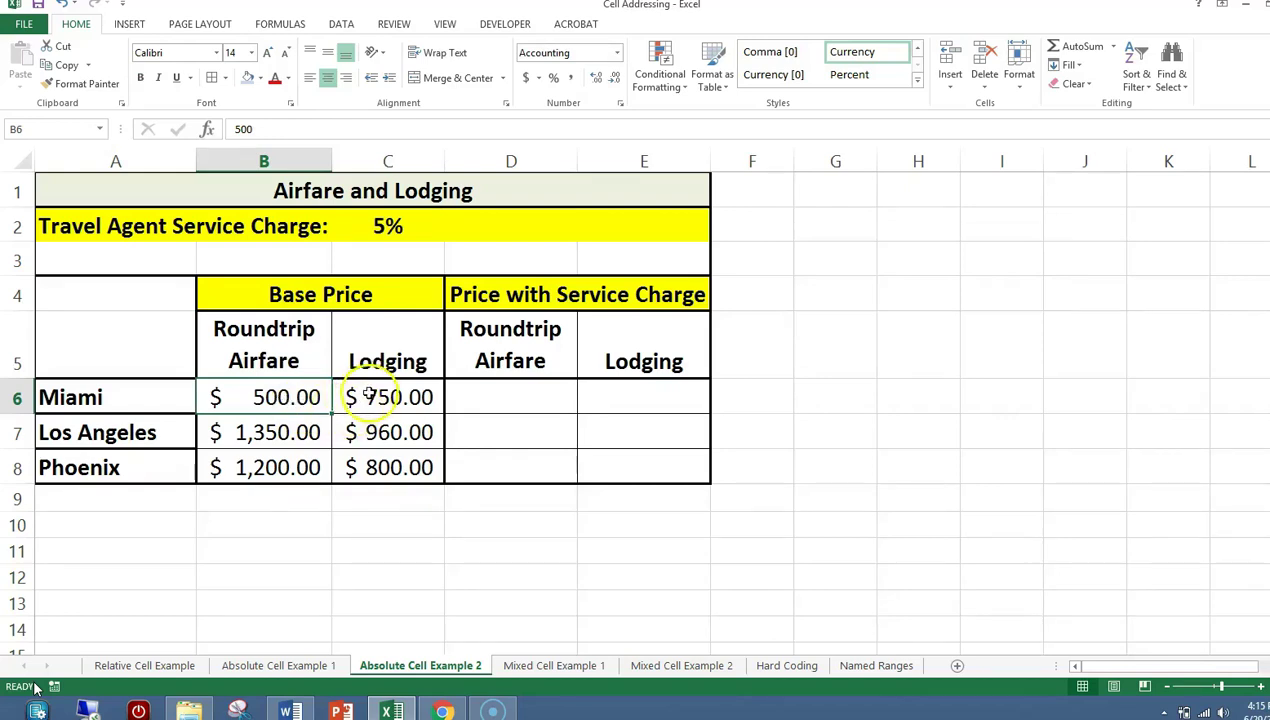
left_click(368, 396)
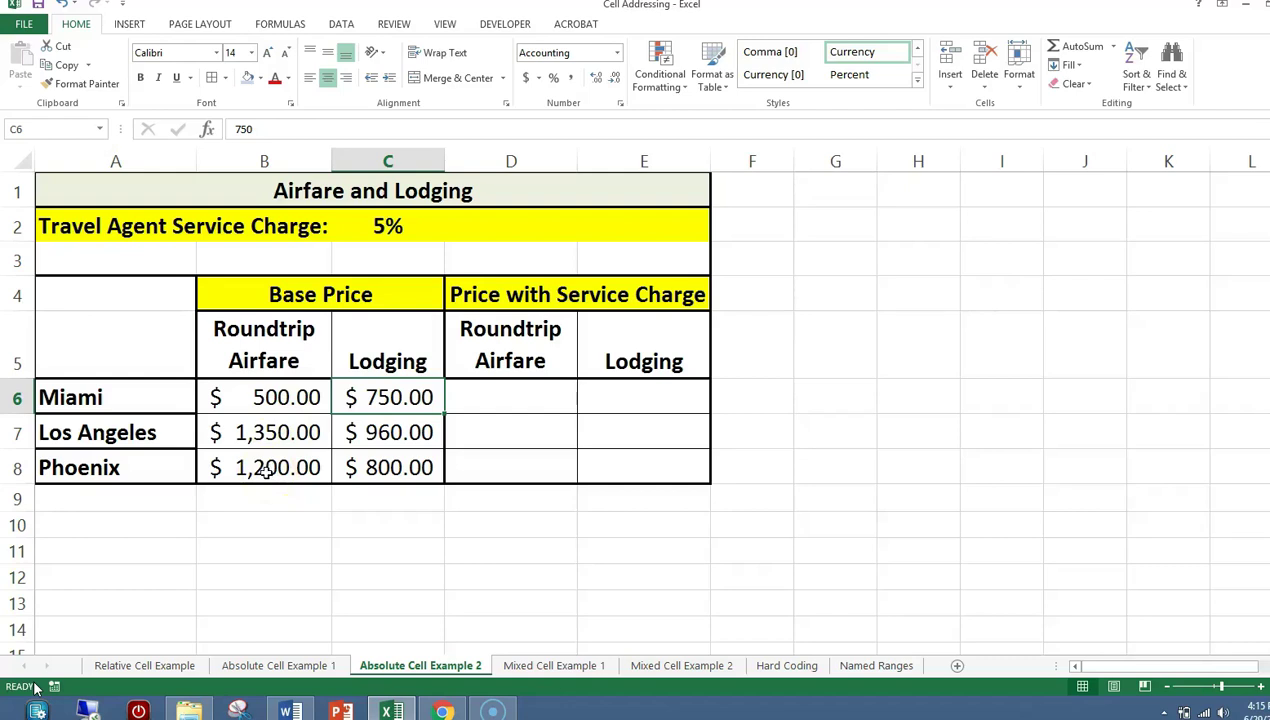
left_click(505, 397)
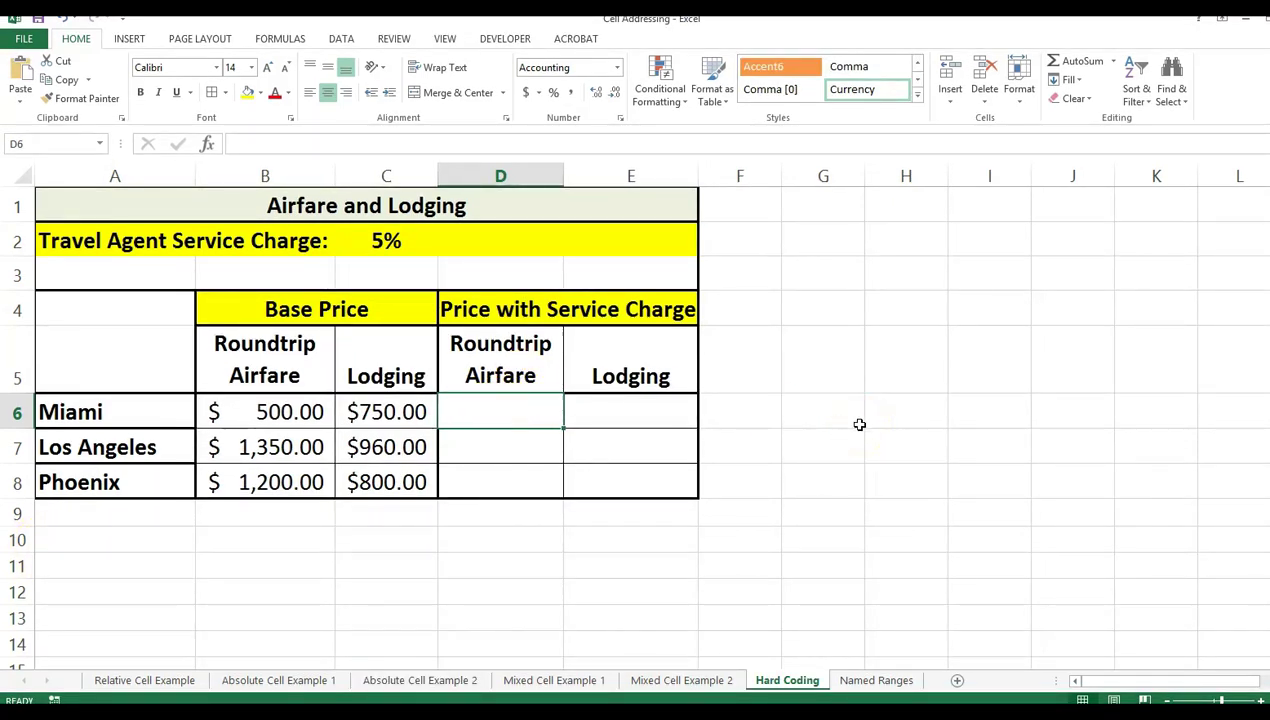
Enter =B6*.05+B6 in D6 for the Miami airfare with service charge
type("=")
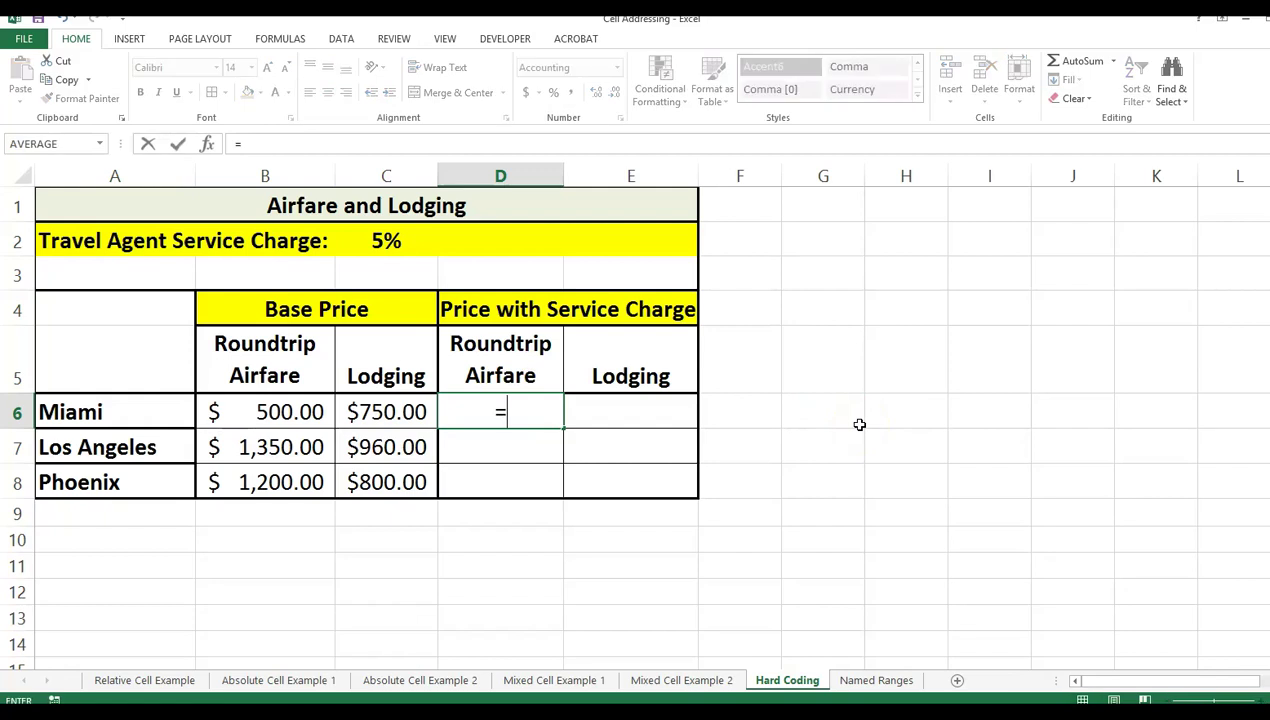
left_click(256, 418)
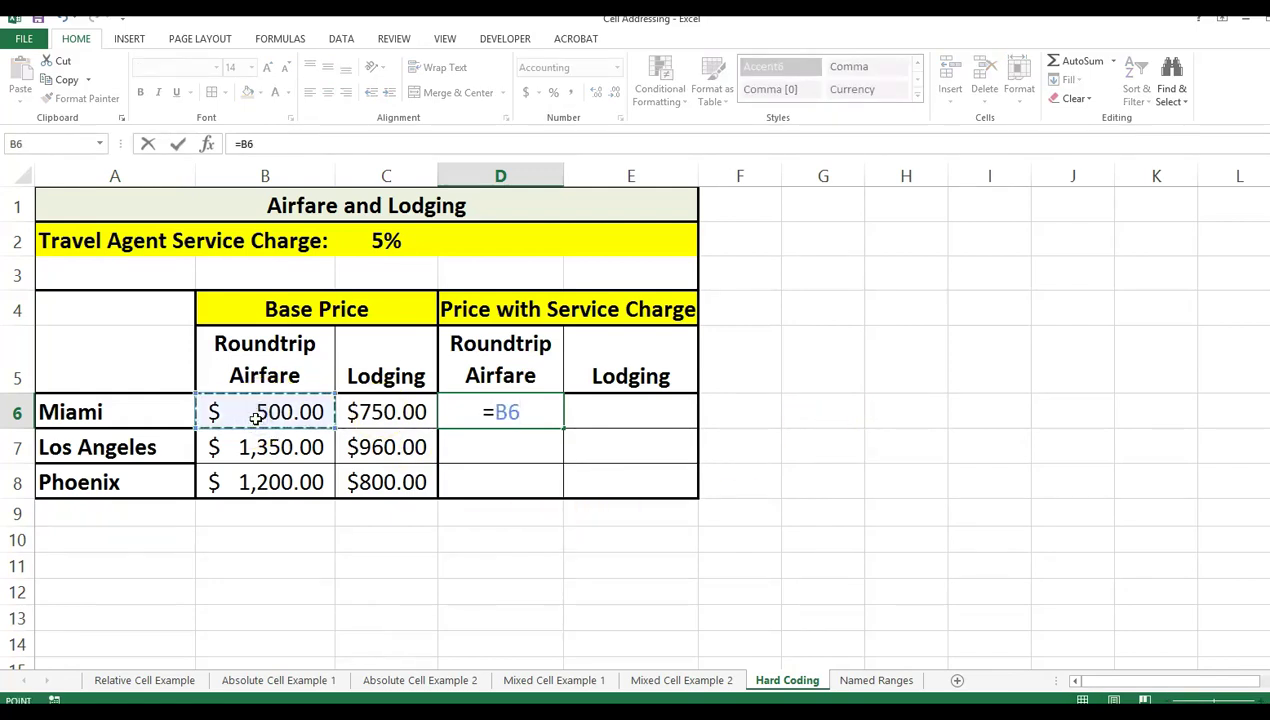
type("*")
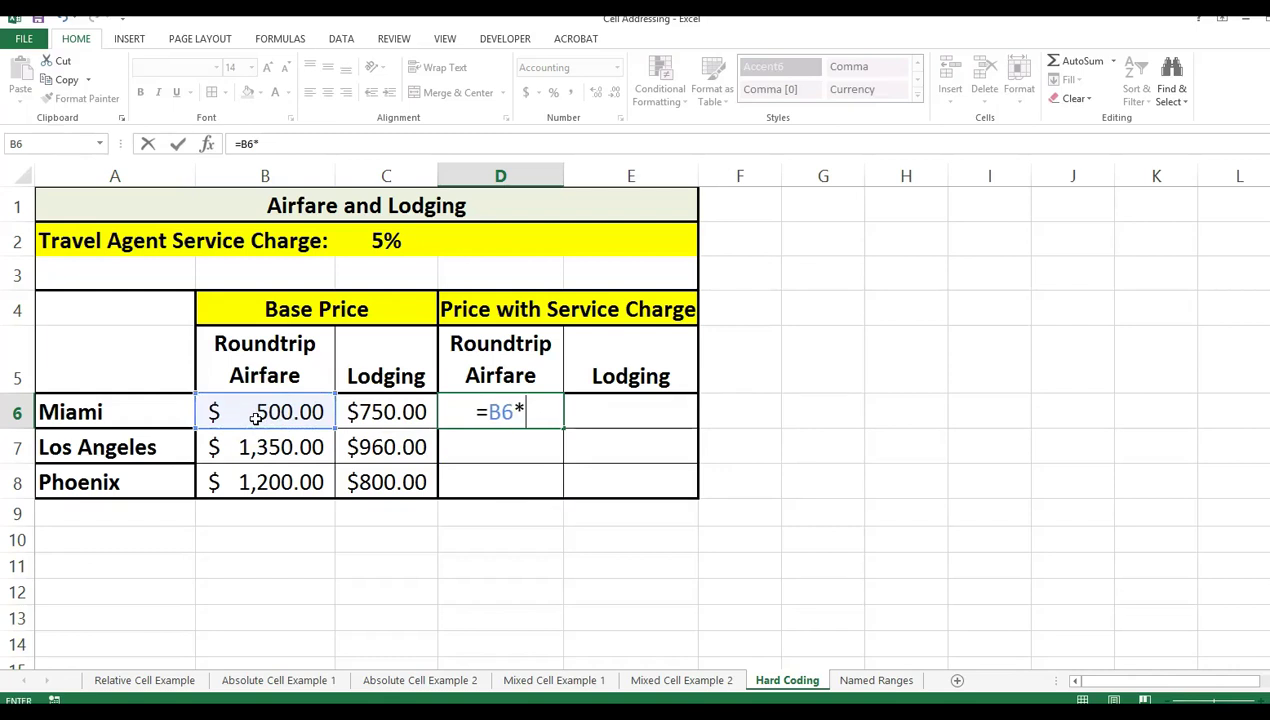
type(".05")
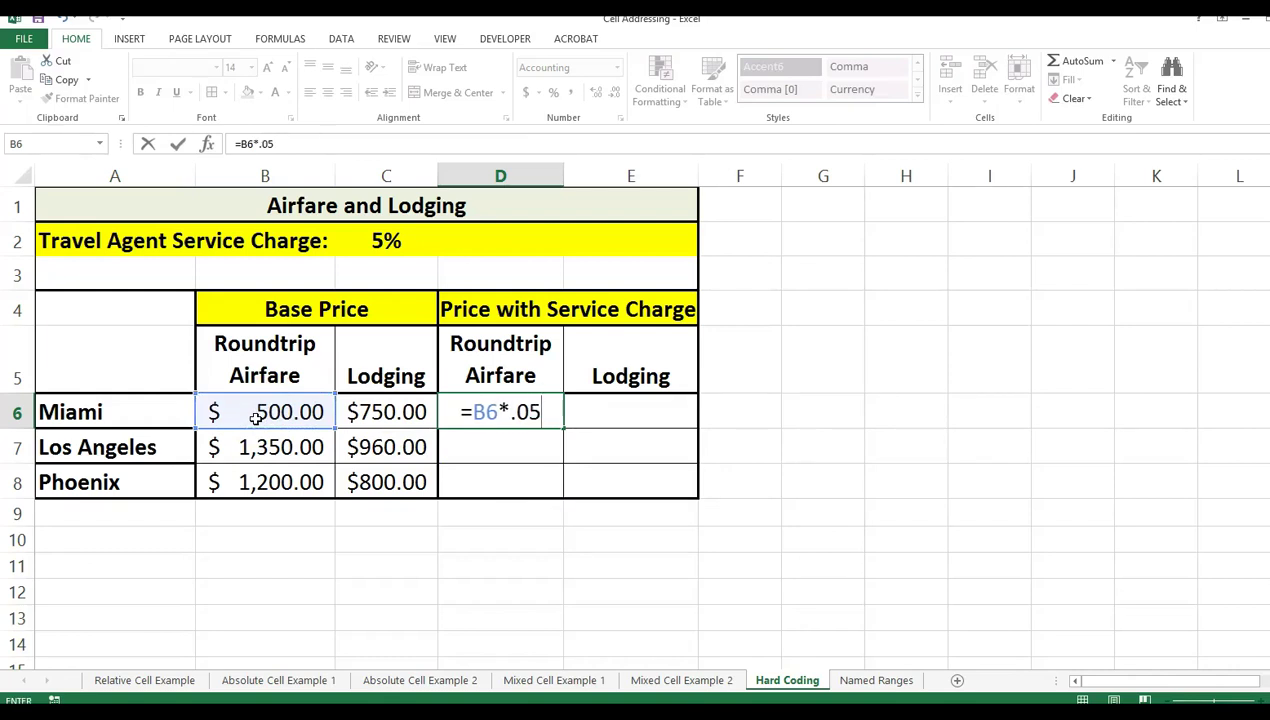
type("+")
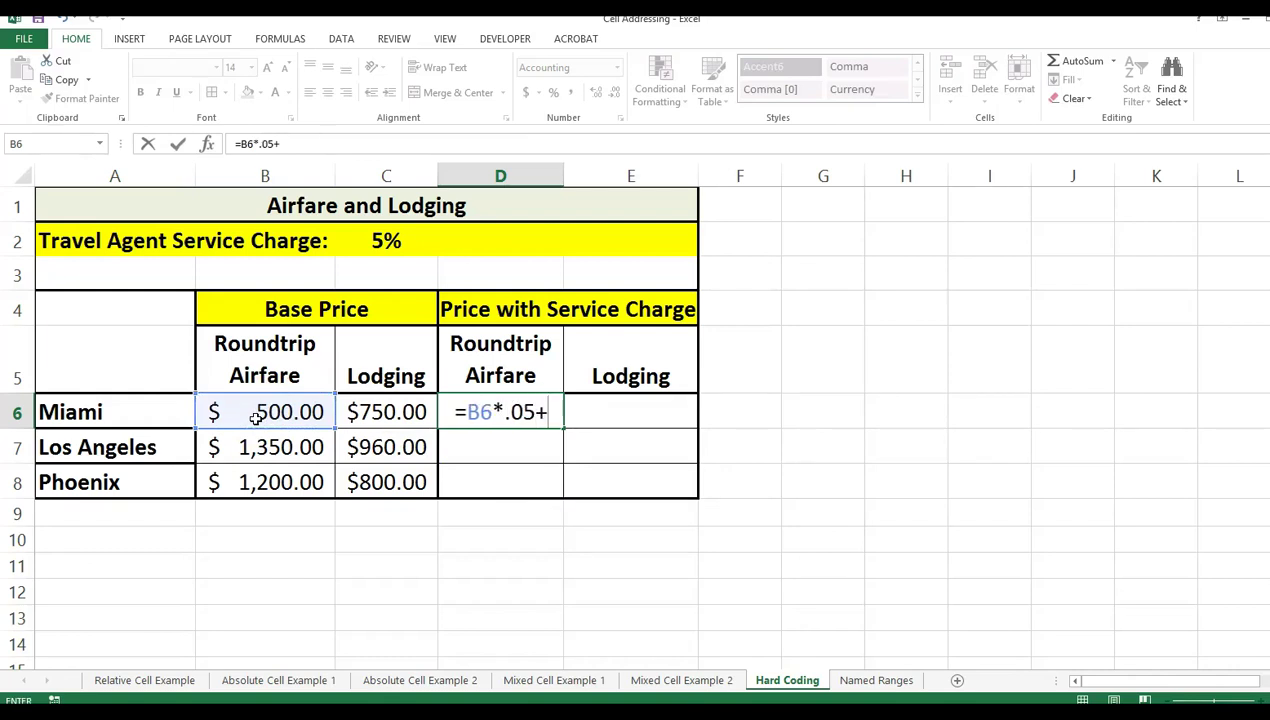
left_click(256, 418)
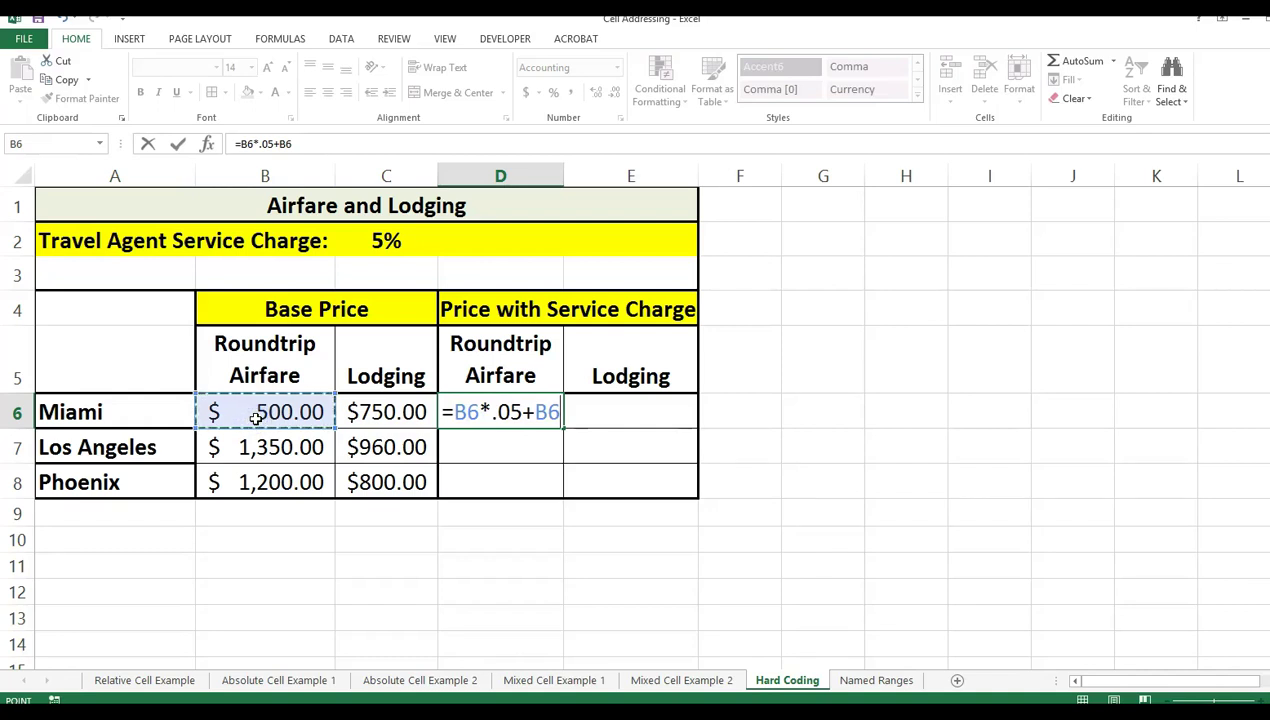
key("Return")
Fill the formula into E6 and down through row 8 without formatting
left_click(500, 413)
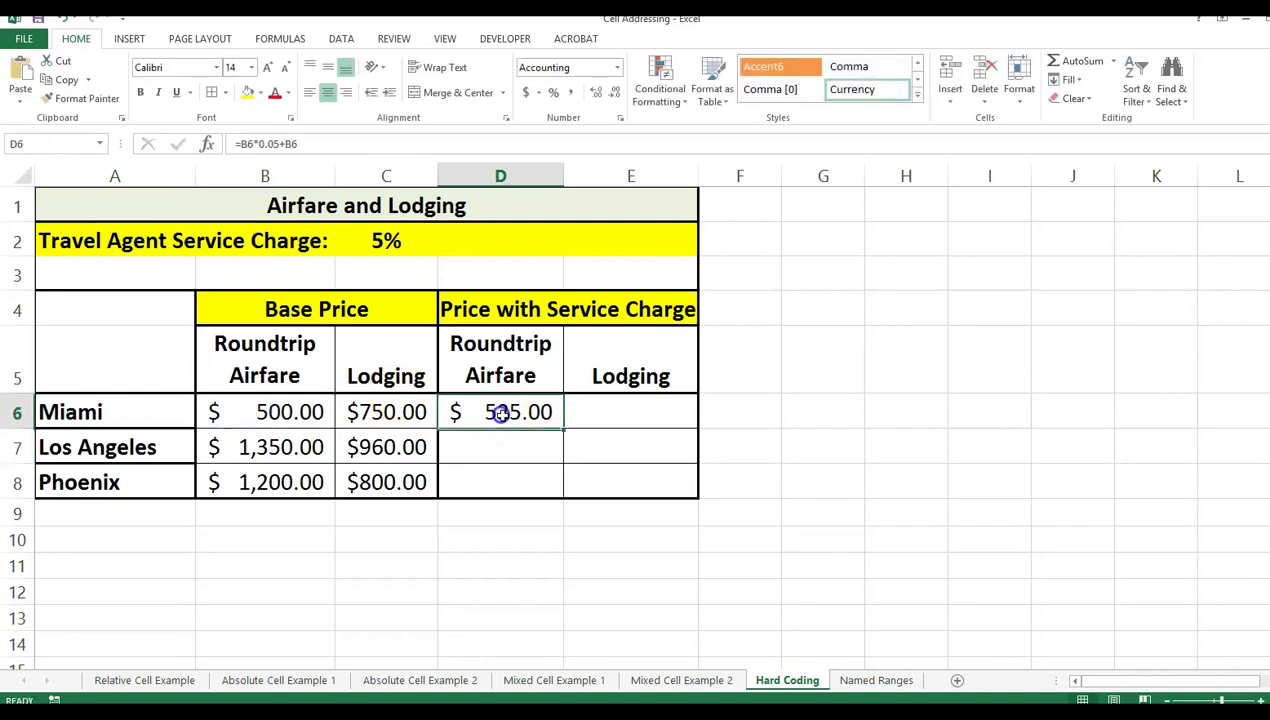
left_click_drag(566, 427, 692, 420)
left_click(712, 438)
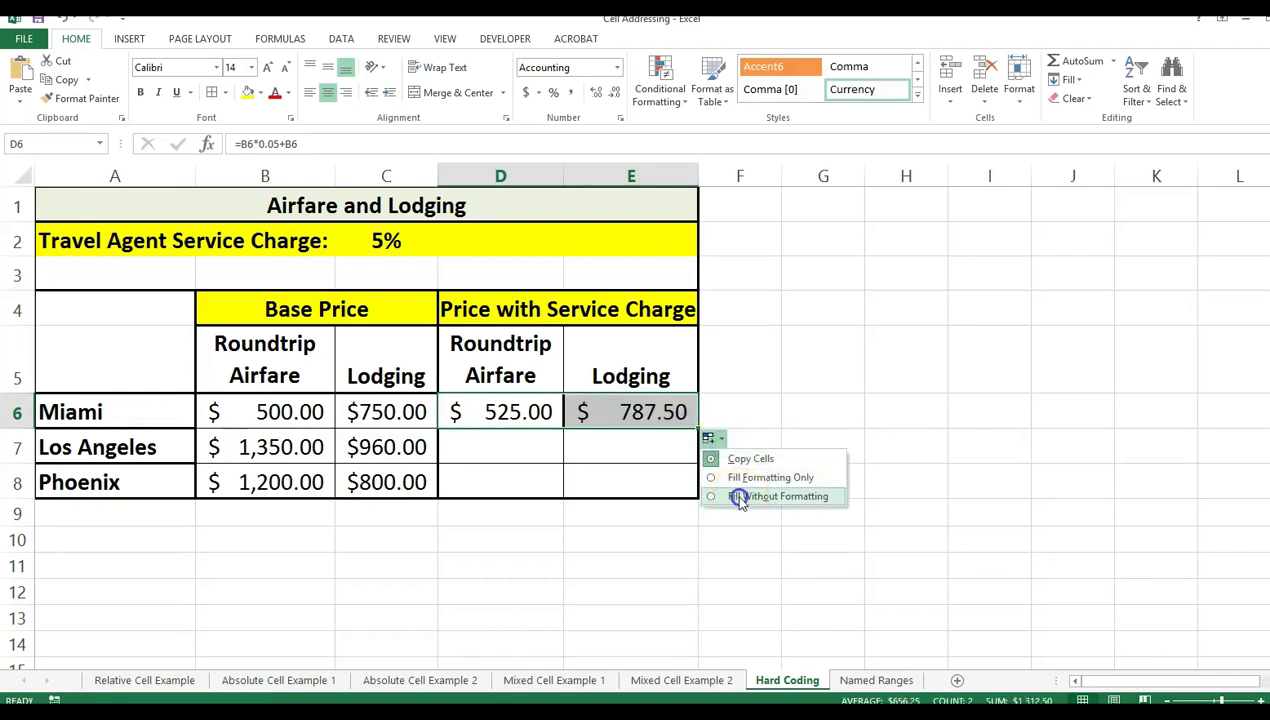
left_click(740, 497)
left_click_drag(697, 428, 695, 486)
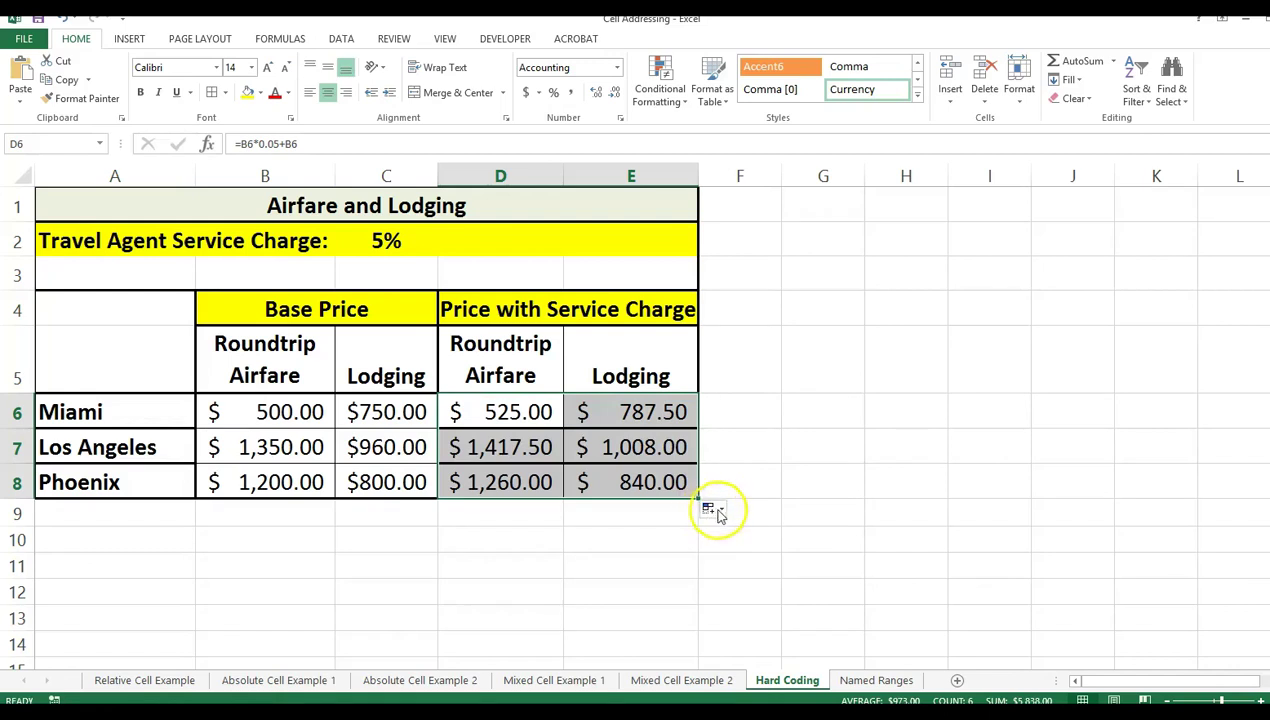
left_click(716, 510)
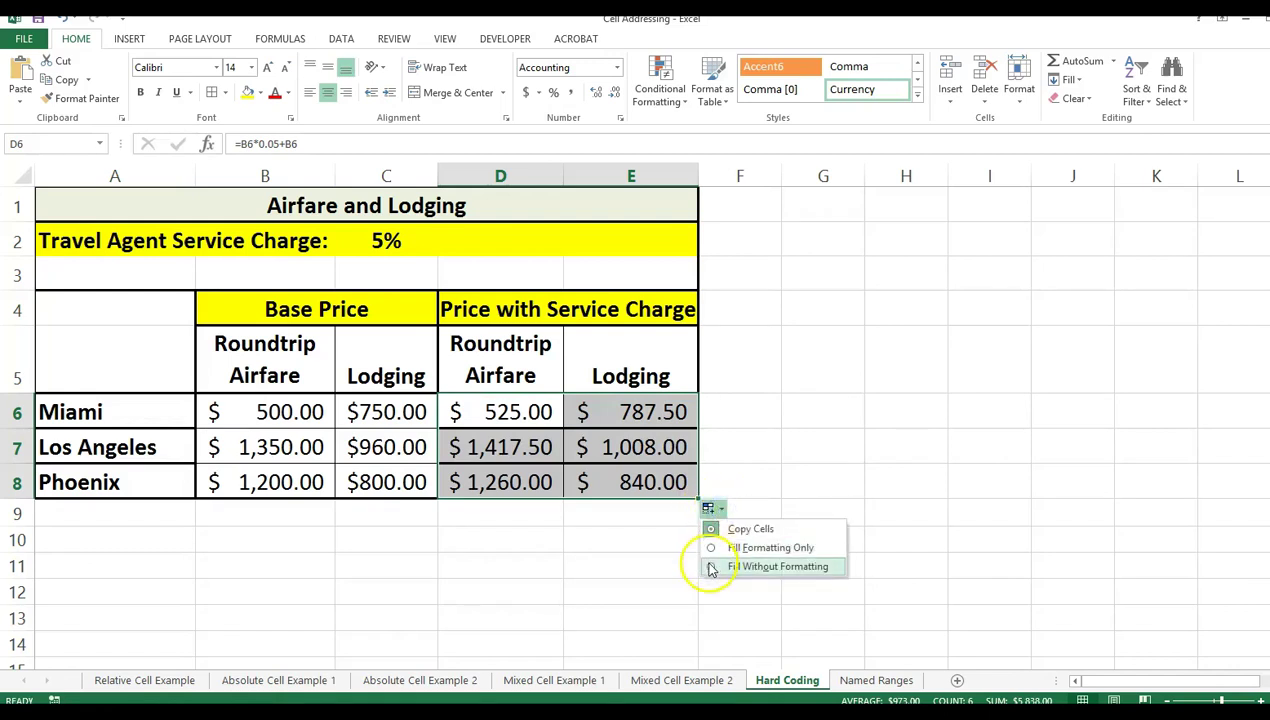
left_click(711, 567)
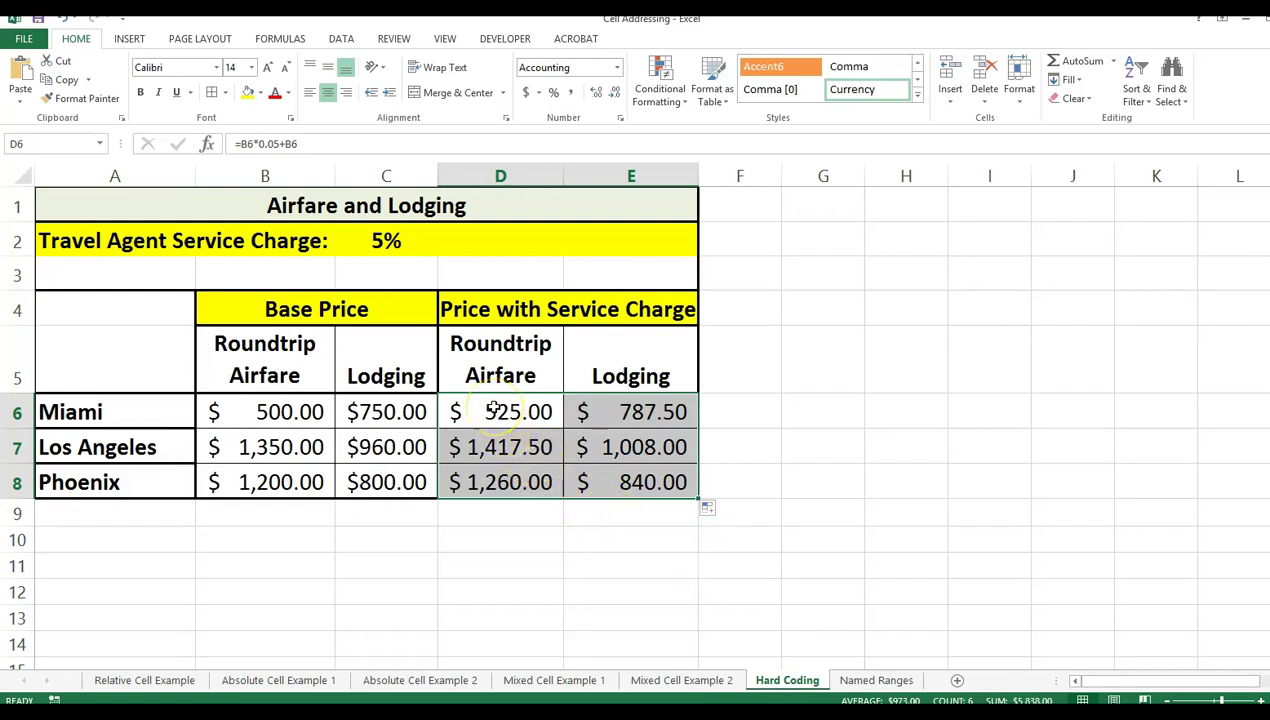
Toggle Show Formulas with Ctrl+` and inspect D6's =B6*0.05+B6
key("ctrl+grave")
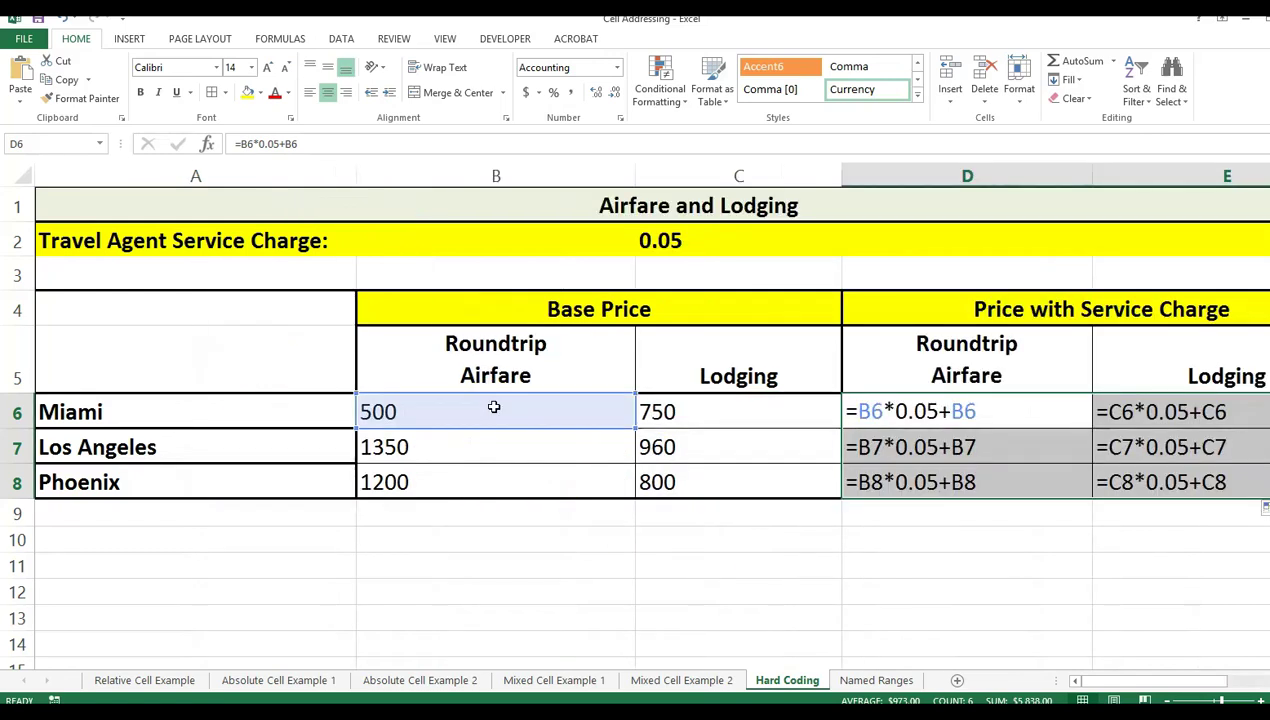
left_click(958, 411)
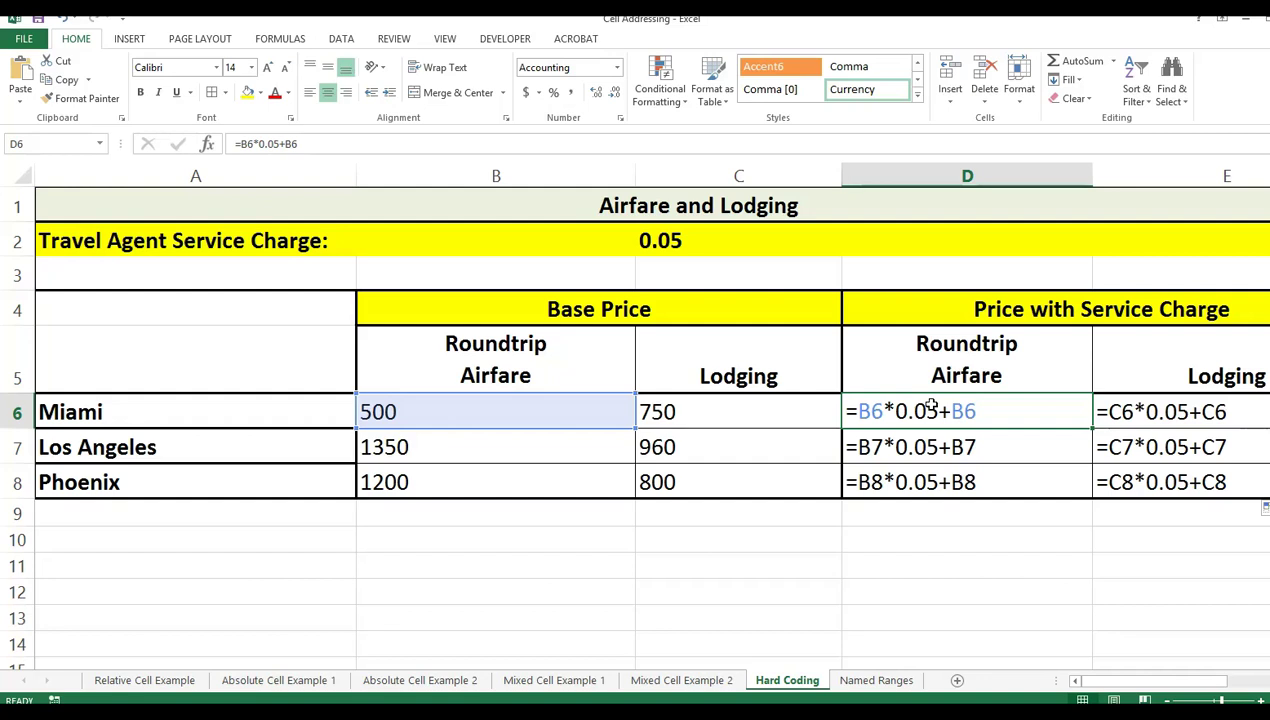
left_click(915, 411)
Replace the hard-coded 0.05 in D6 with a C2 reference, giving =B6*C2+B6
double_click(915, 411)
left_click_drag(895, 411, 936, 416)
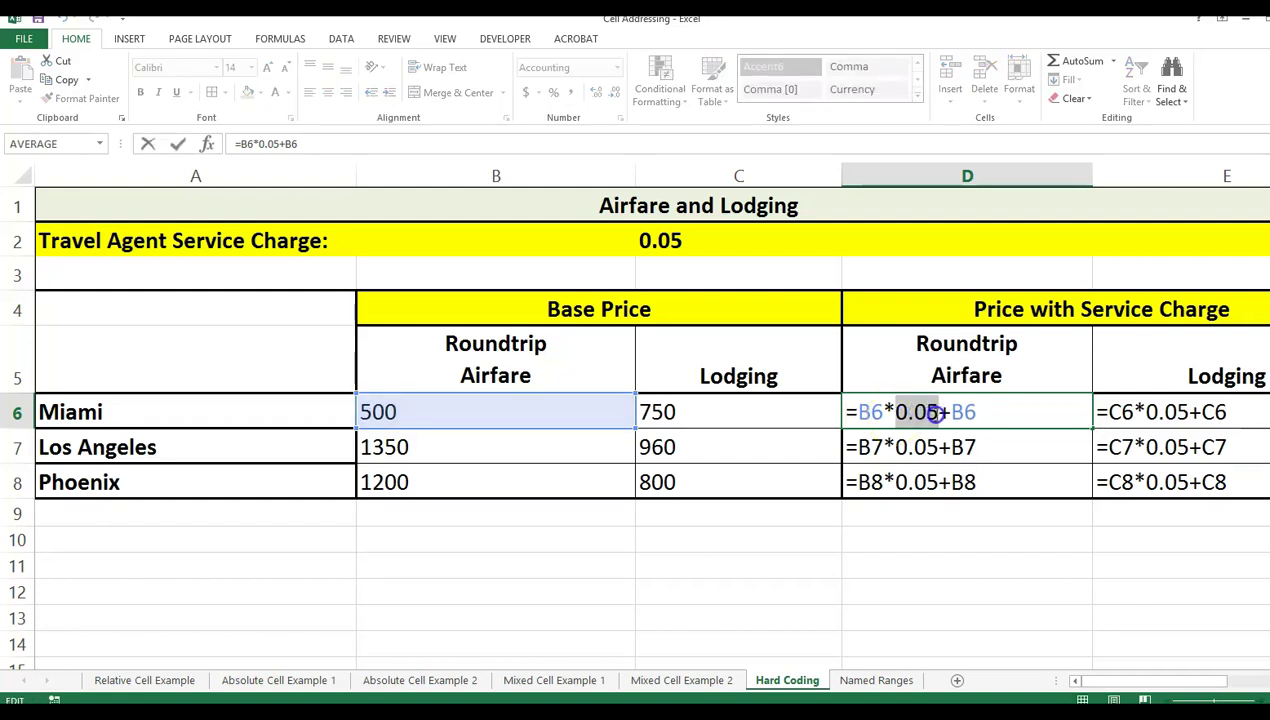
left_click(707, 242)
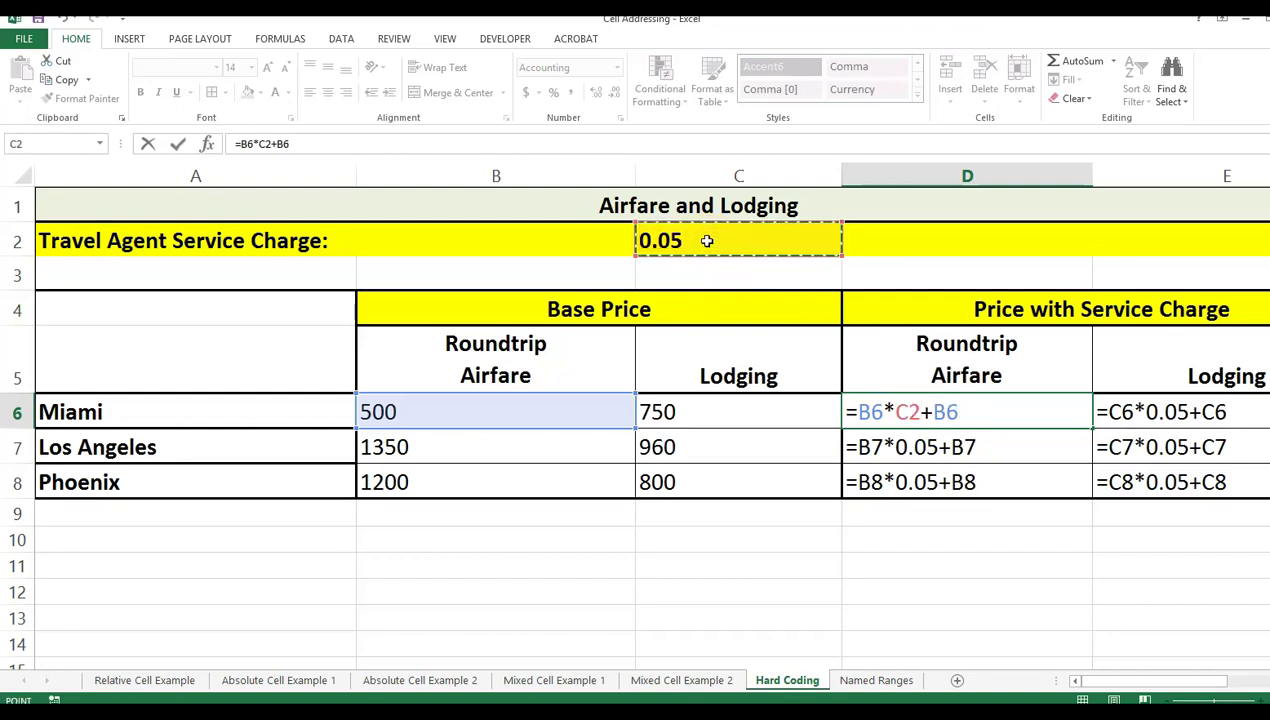
key("Return")
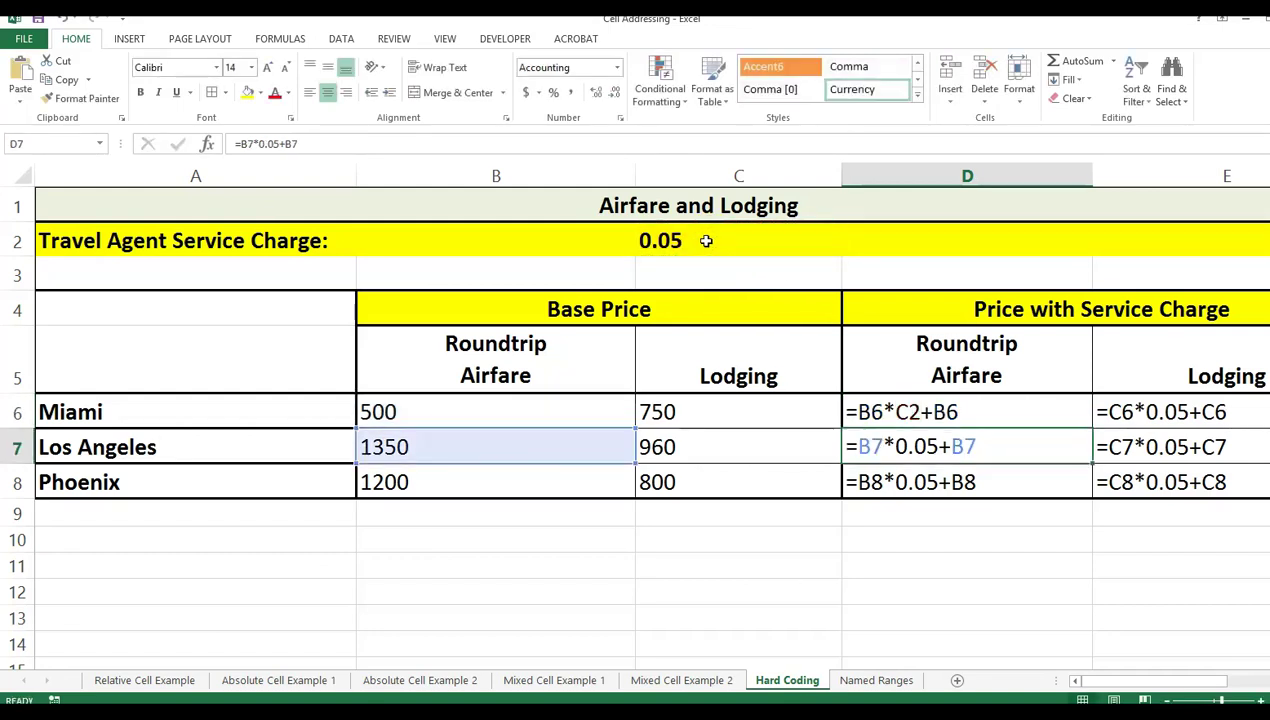
Check the $525.00 result and C2 charge with formulas hidden, then show formulas again
key("ctrl+grave")
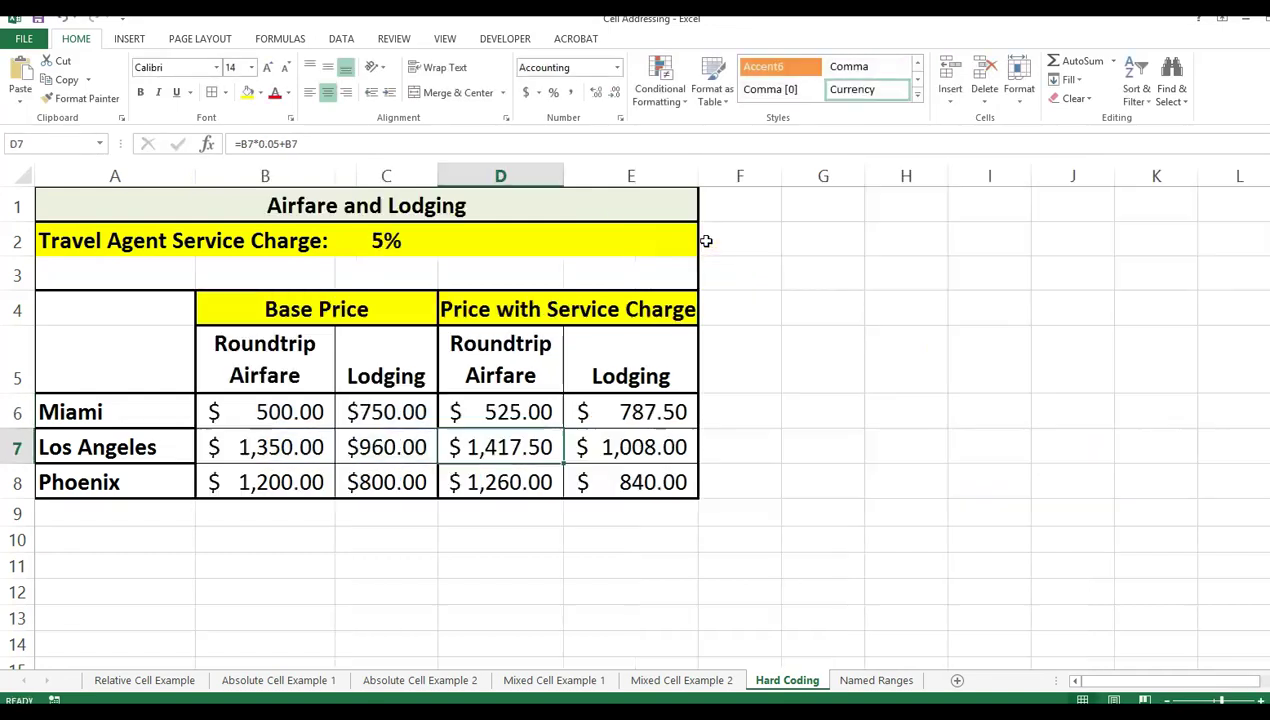
left_click(400, 240)
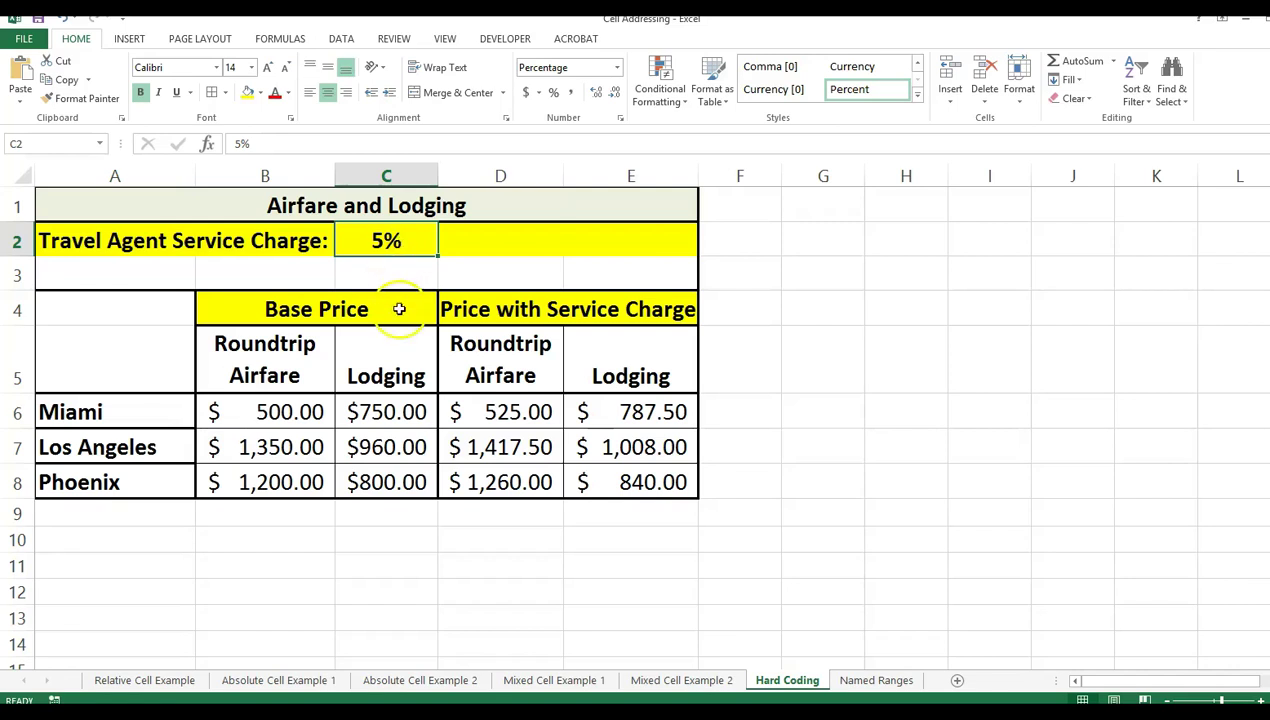
left_click(512, 413)
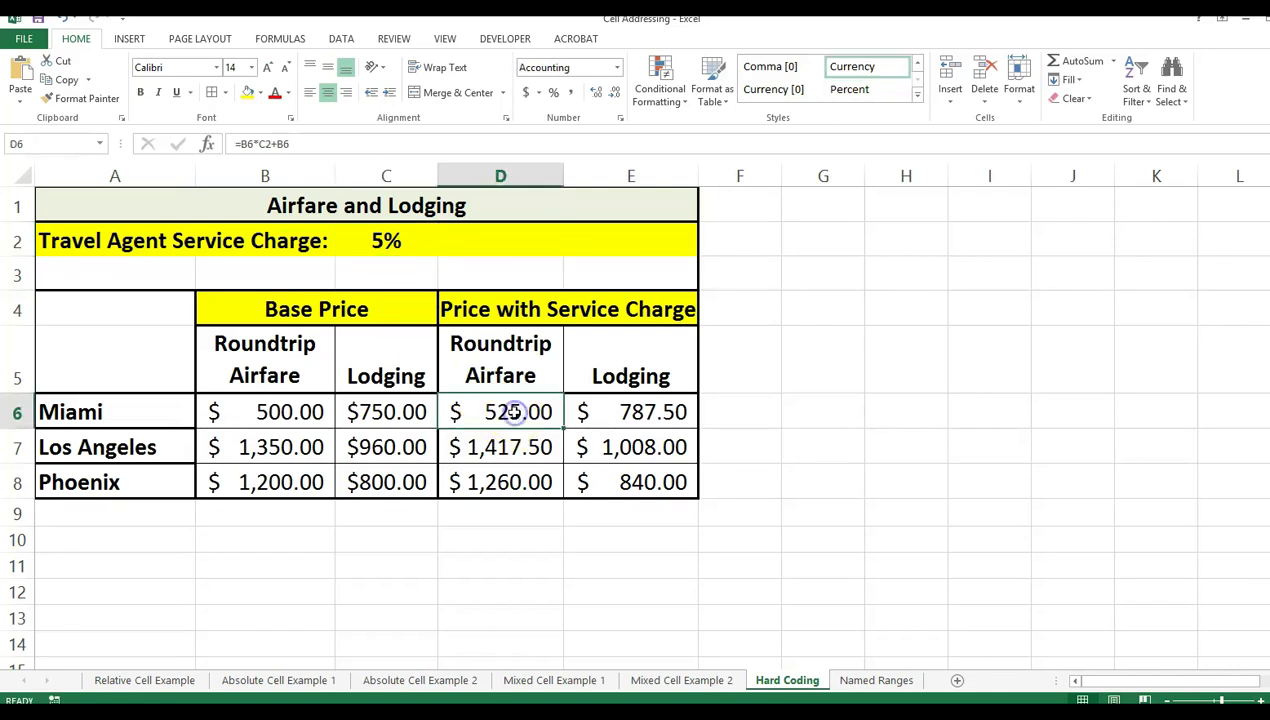
key("ctrl+grave")
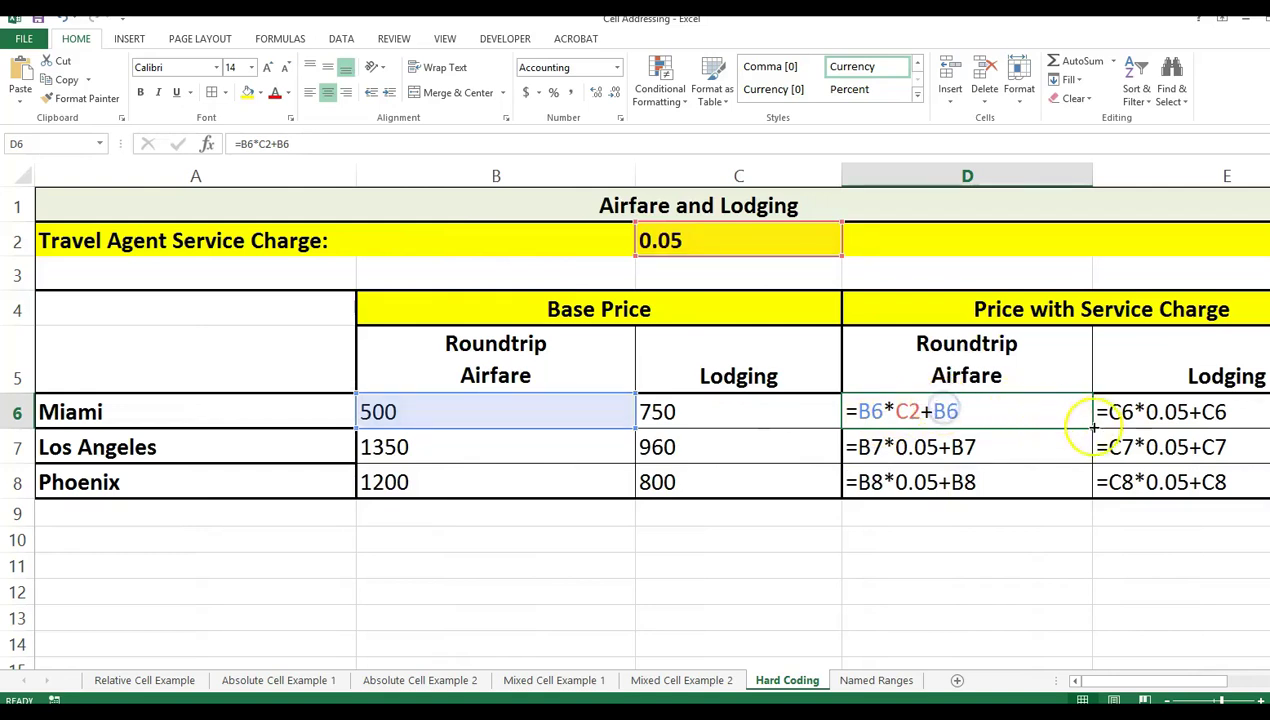
Copy D6's formula into E6, yielding =C6*D2+C6
left_click_drag(1092, 428, 1256, 412)
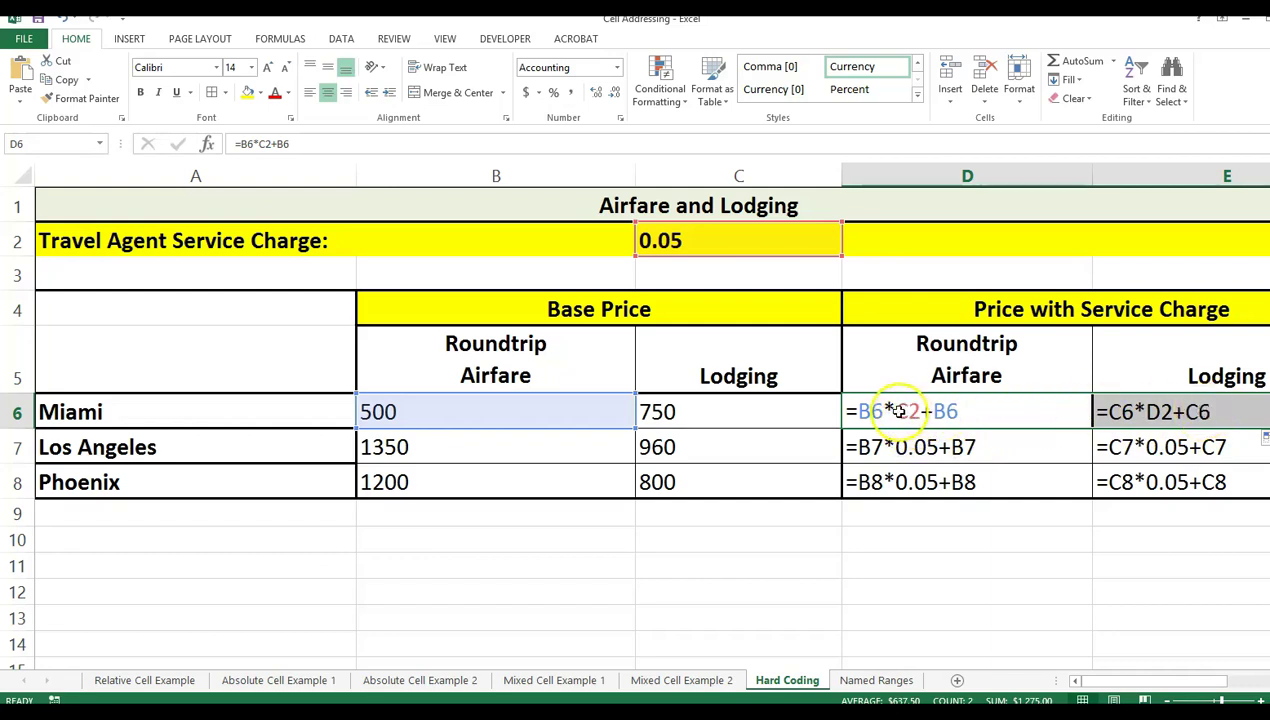
Change D6 to =B6*$C2+B6 and copy it down to D7, giving =B7*$C3+B7
double_click(940, 412)
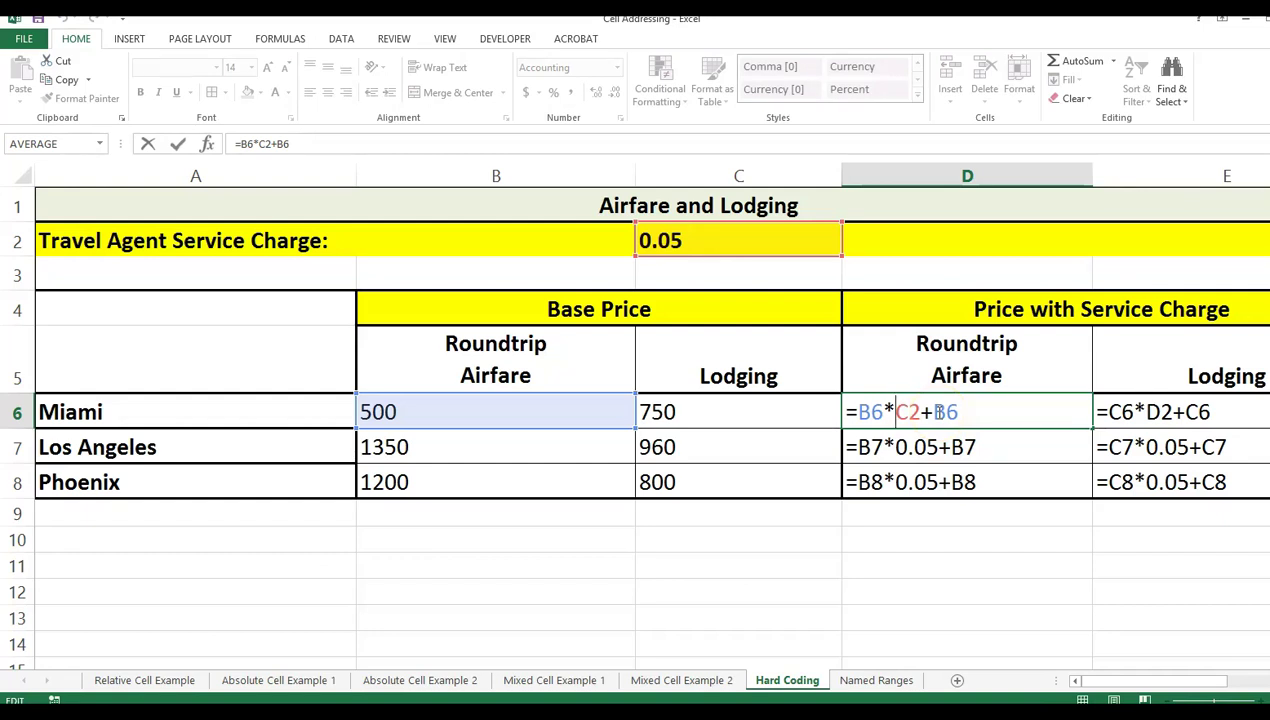
type("$")
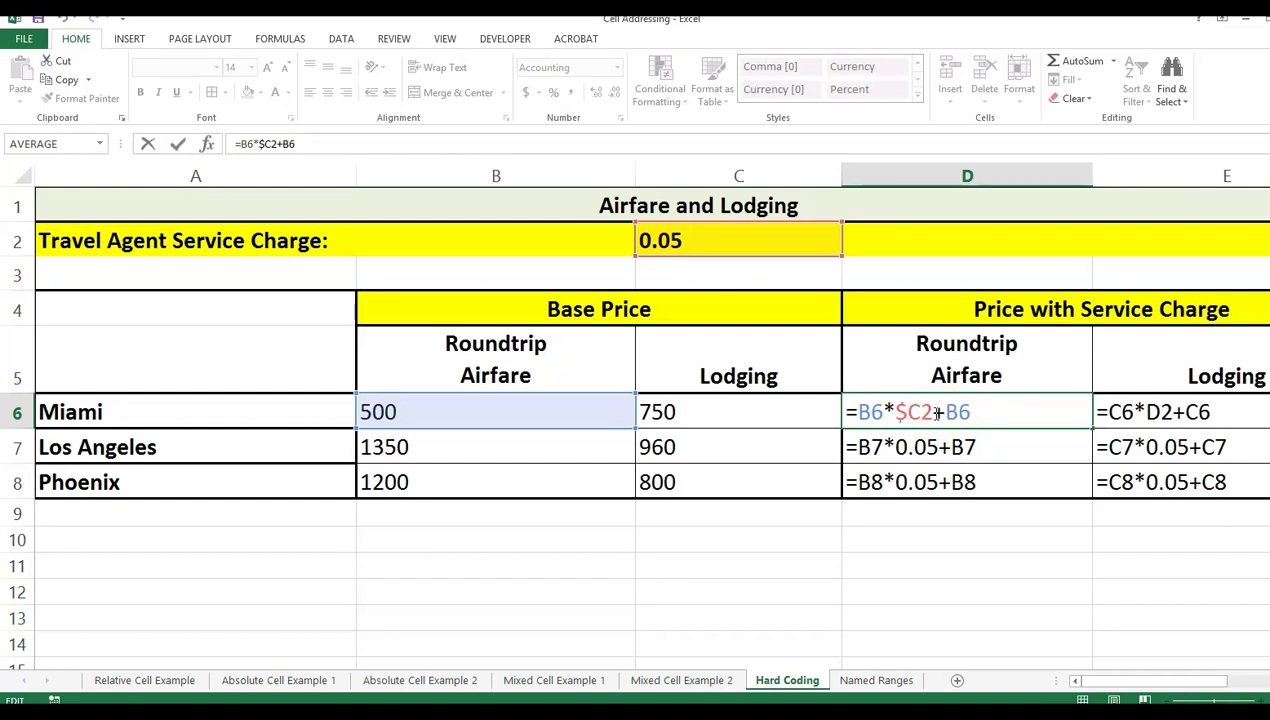
key("Return")
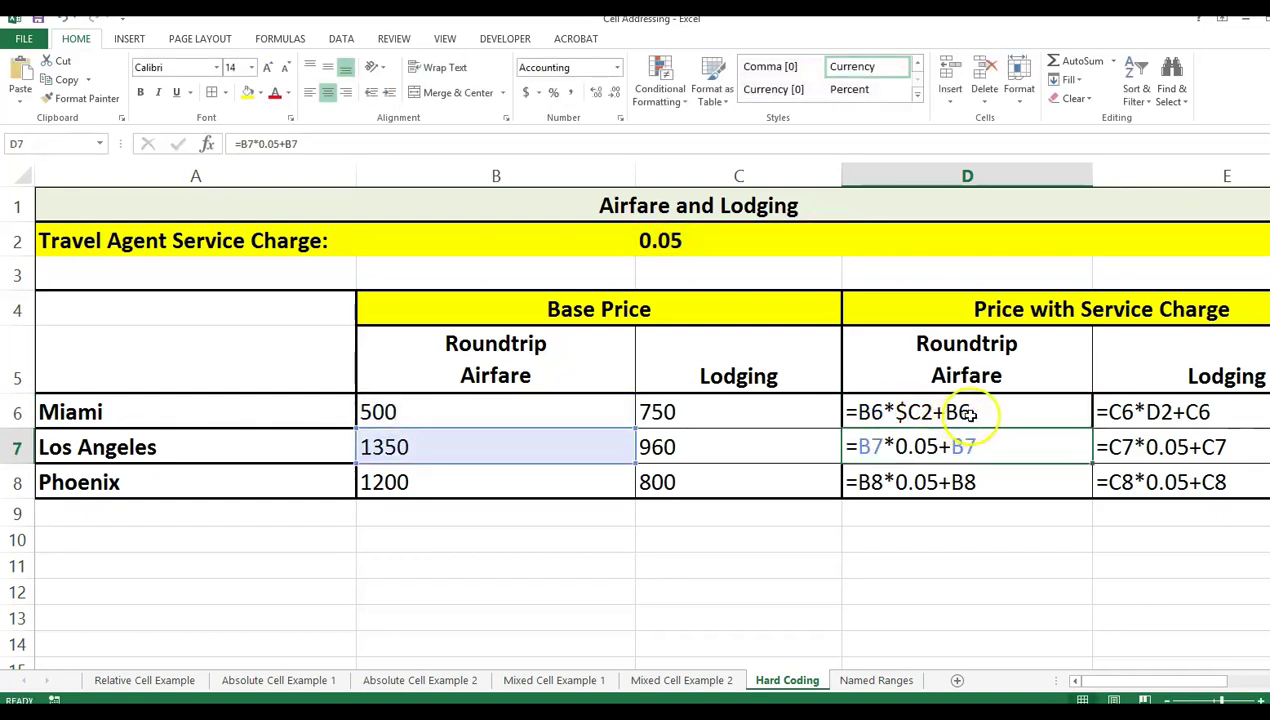
left_click(968, 414)
left_click_drag(1089, 427, 1074, 454)
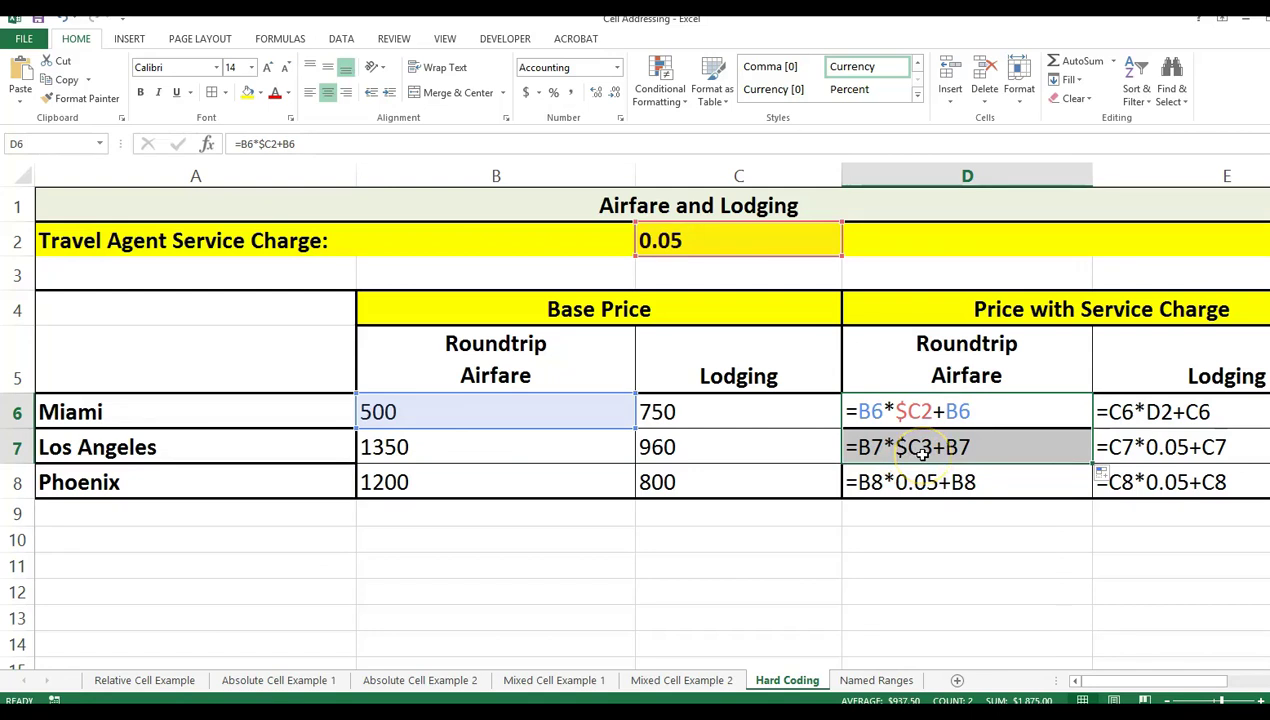
Change the Miami airfare formula in D6 to =B6*$C$2+B6
left_click(918, 411)
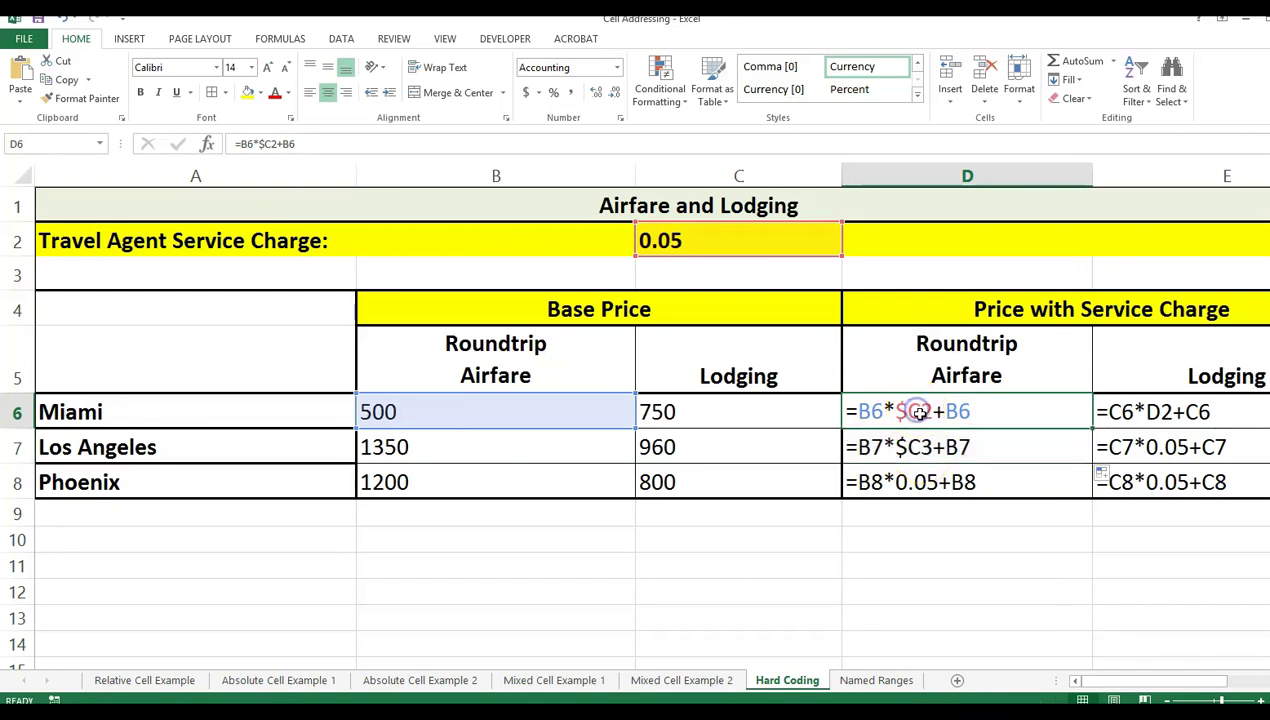
double_click(918, 411)
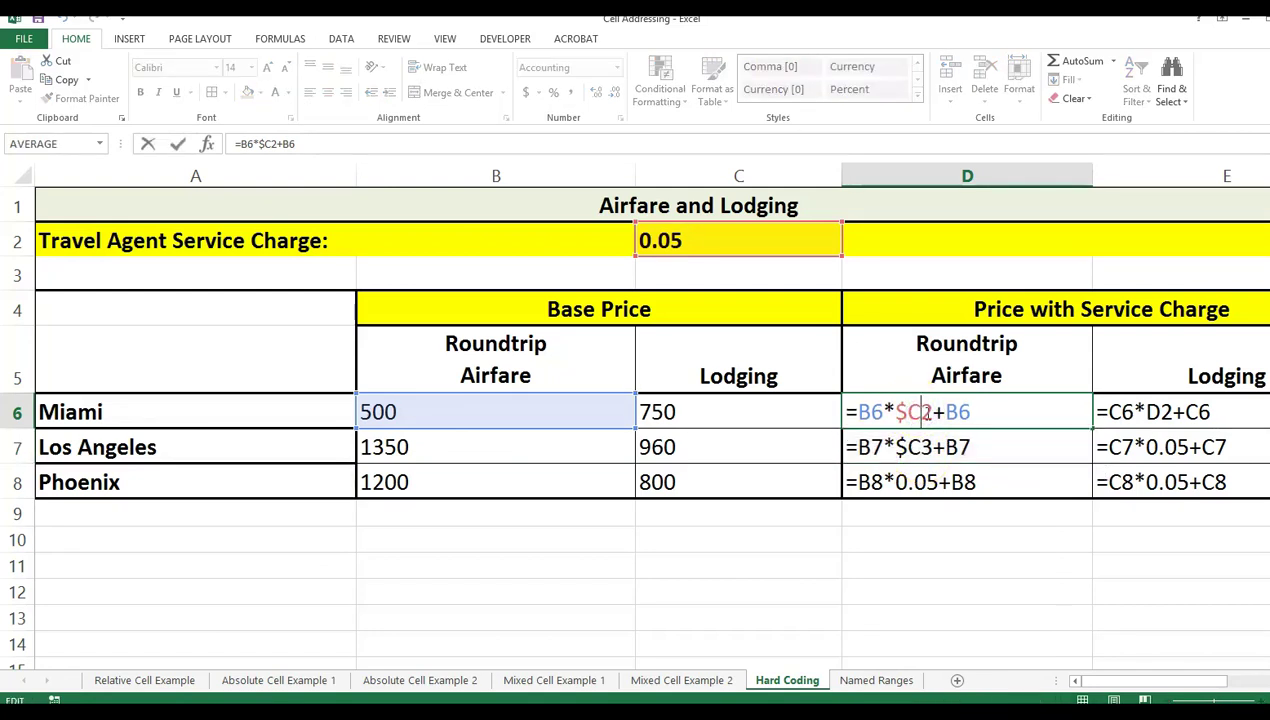
type("$")
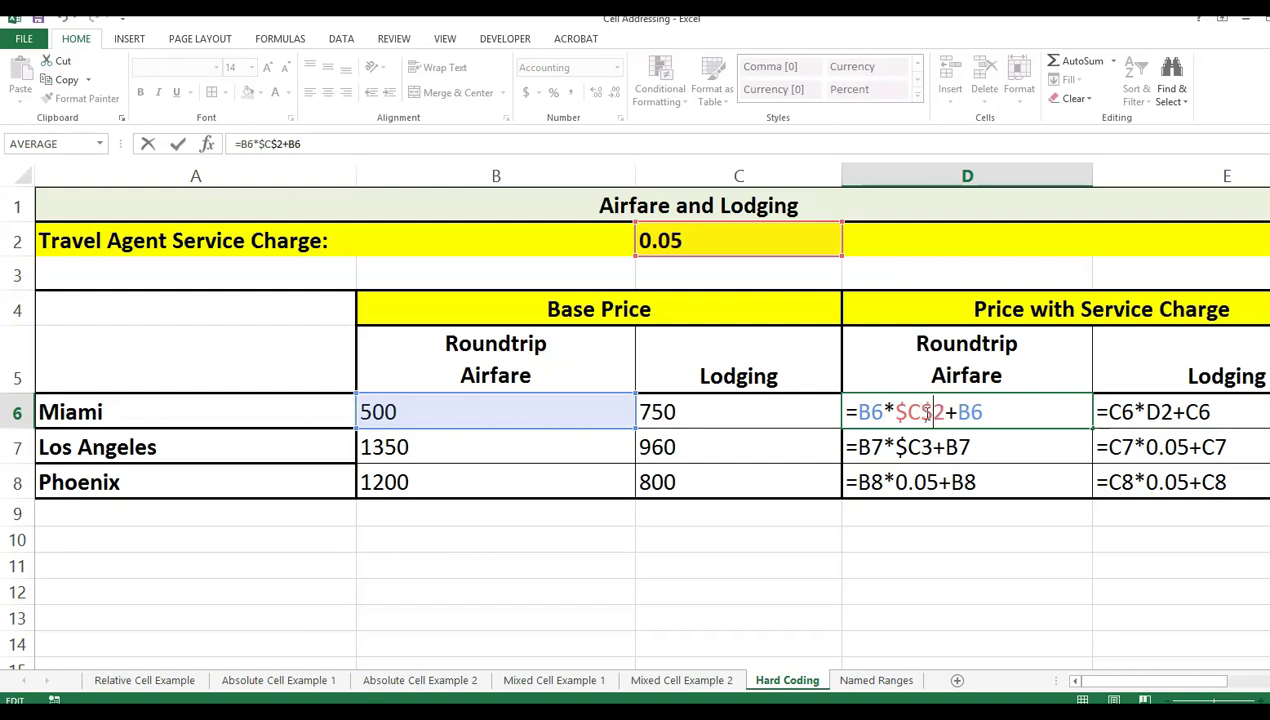
key("Return")
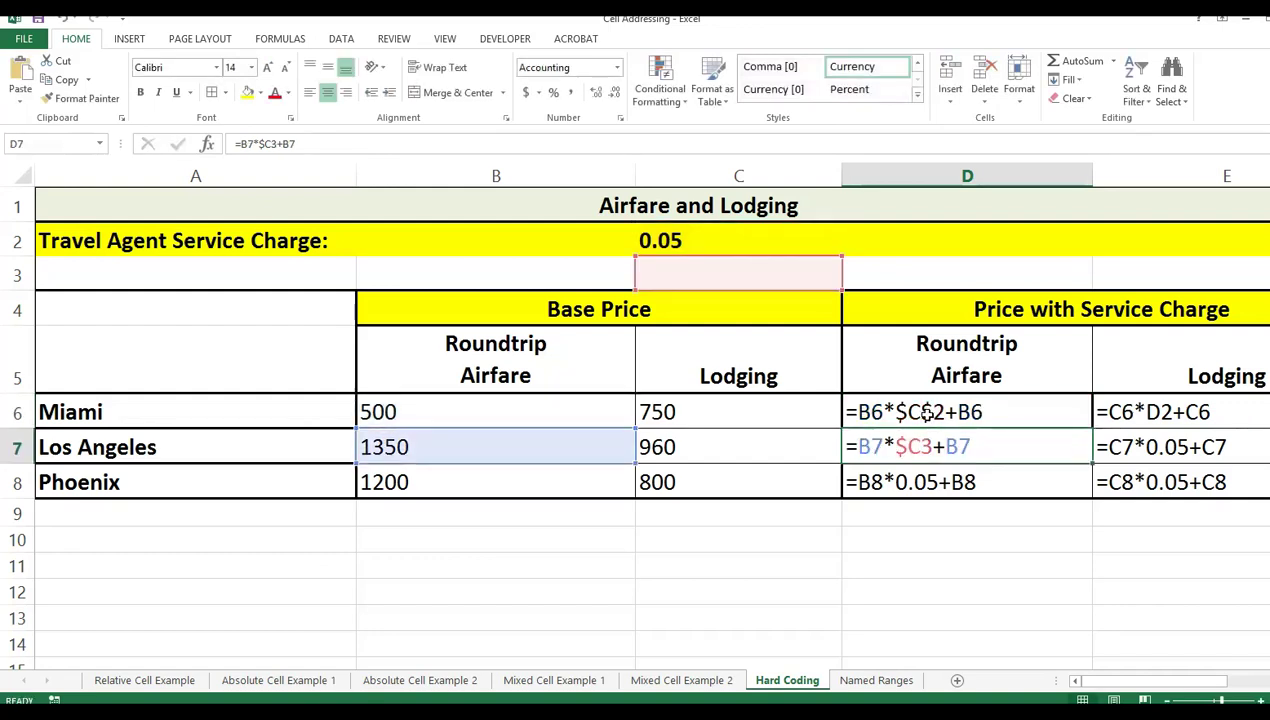
Fill the D6 formula across to E6, then fill D6:E6 down through row 8
left_click(944, 417)
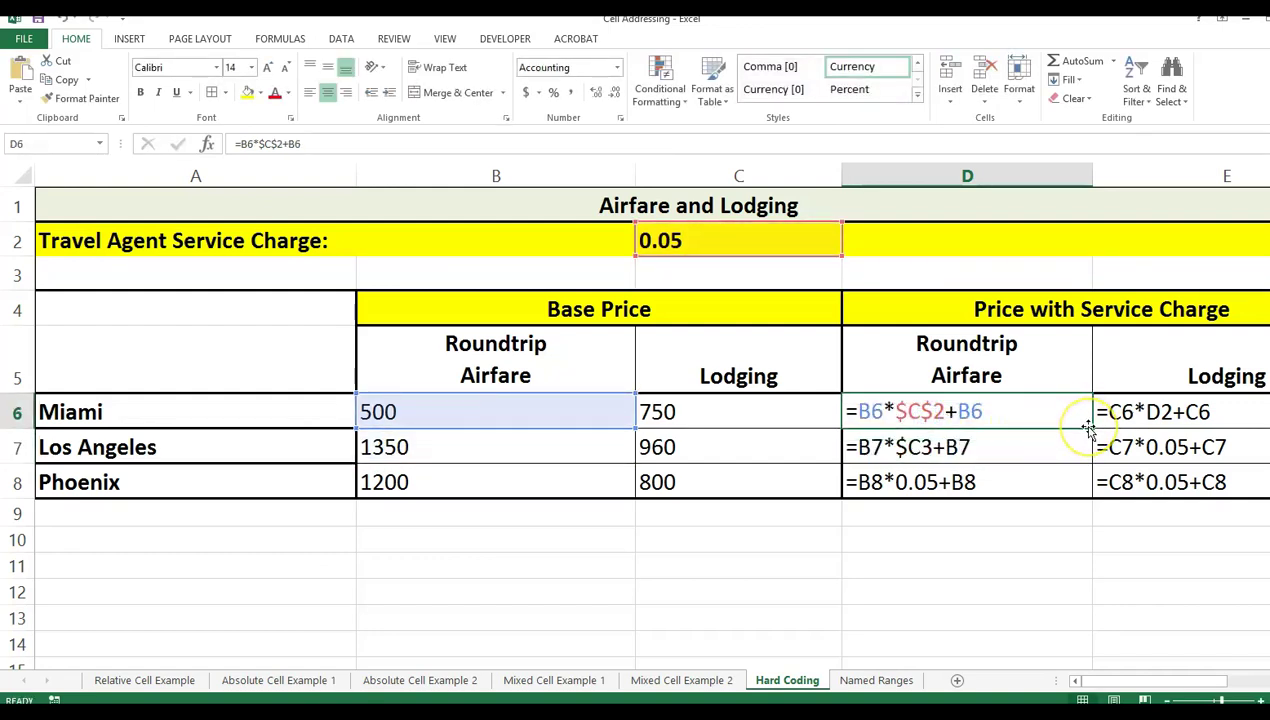
left_click_drag(1090, 426, 1262, 421)
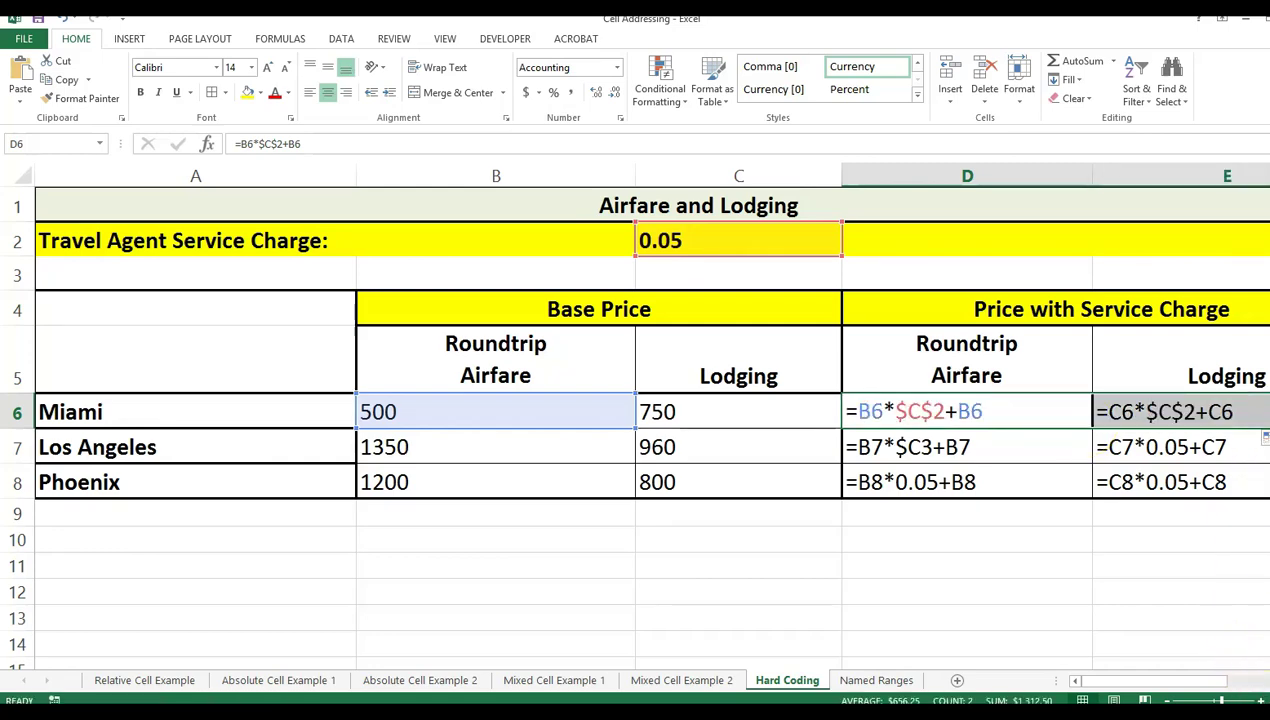
scroll(1242, 553, "right", 1)
scroll(780, 434, "right", 1)
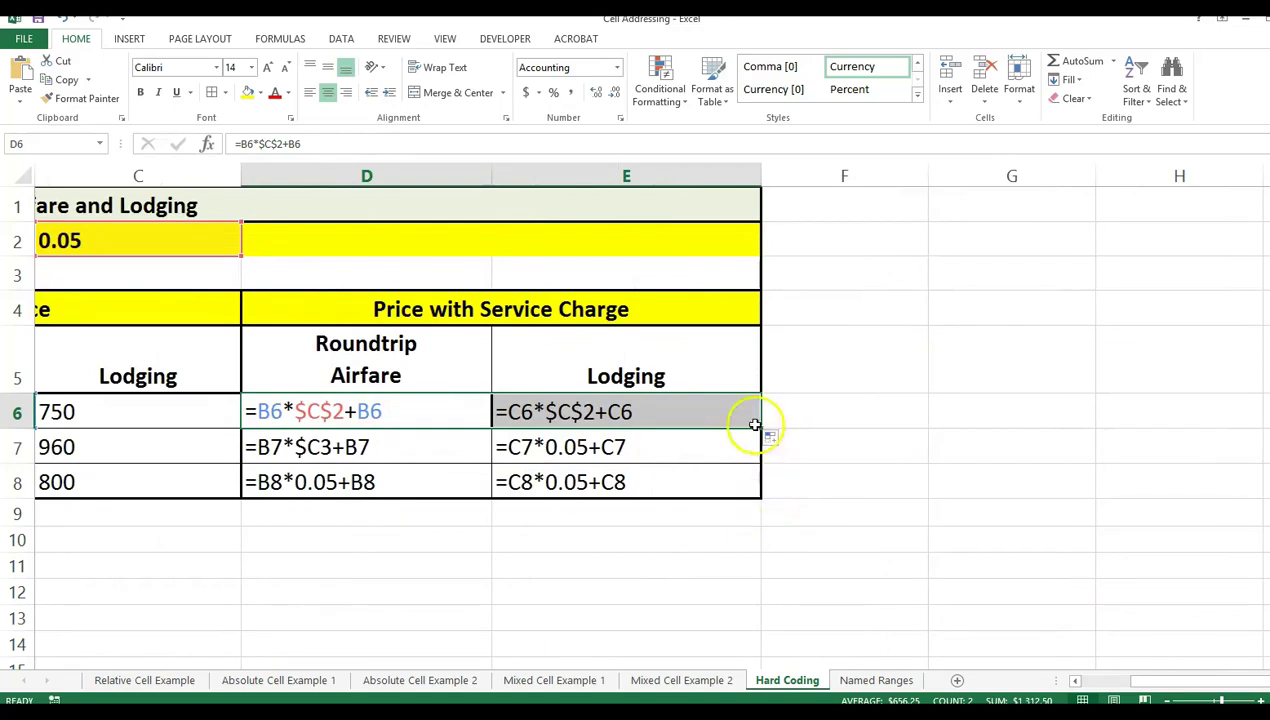
left_click_drag(762, 430, 754, 504)
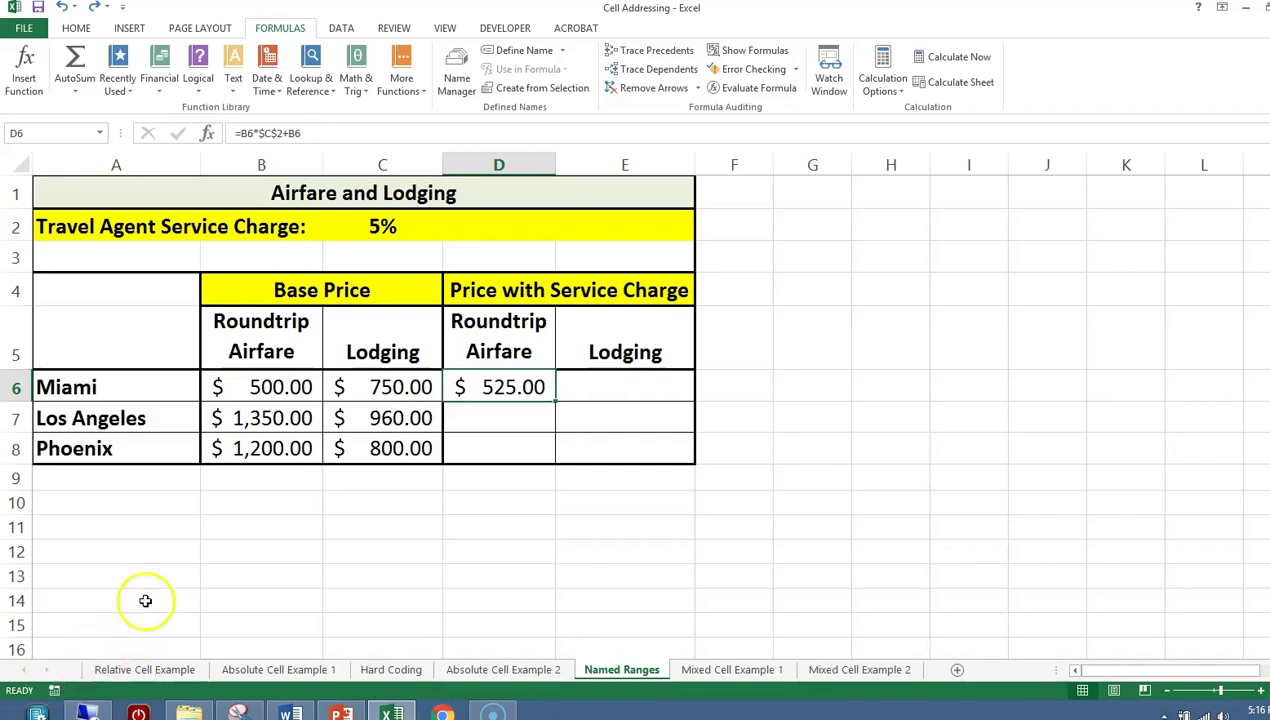
Name the 5% service charge cell C2 'ServiceCharge' using the Name Box
left_click(383, 226)
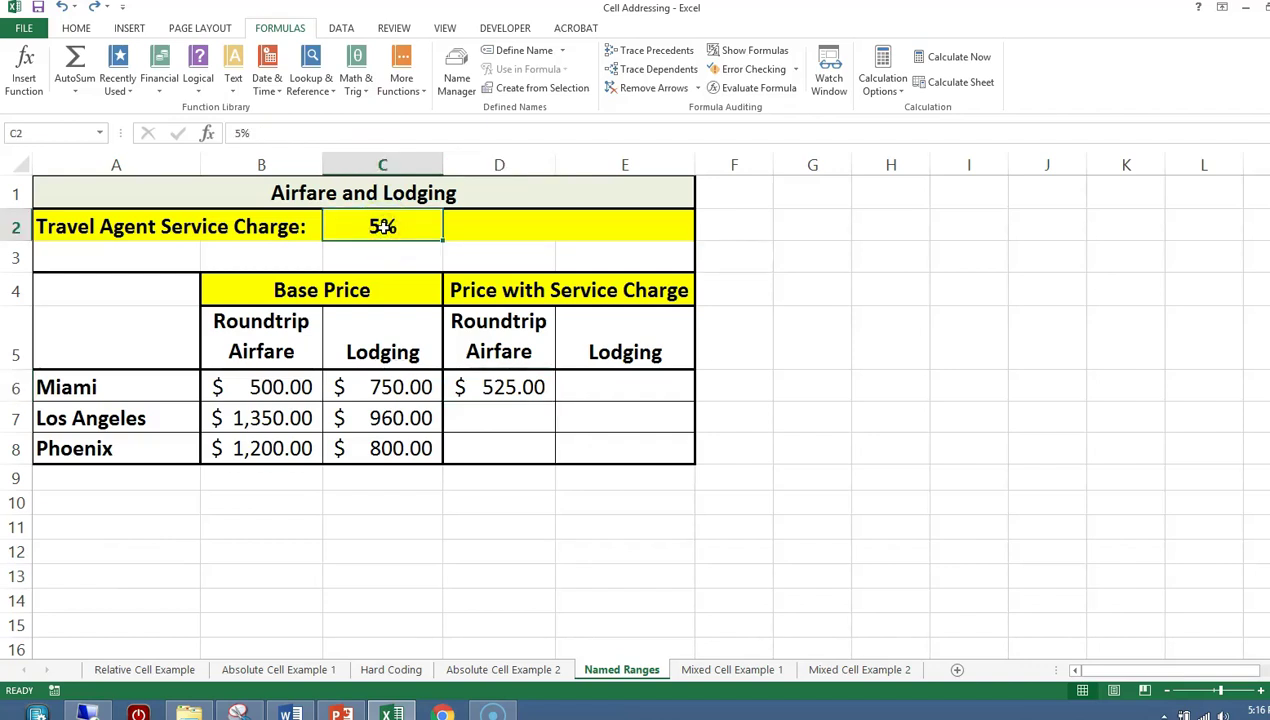
left_click(42, 132)
type("ServiceC")
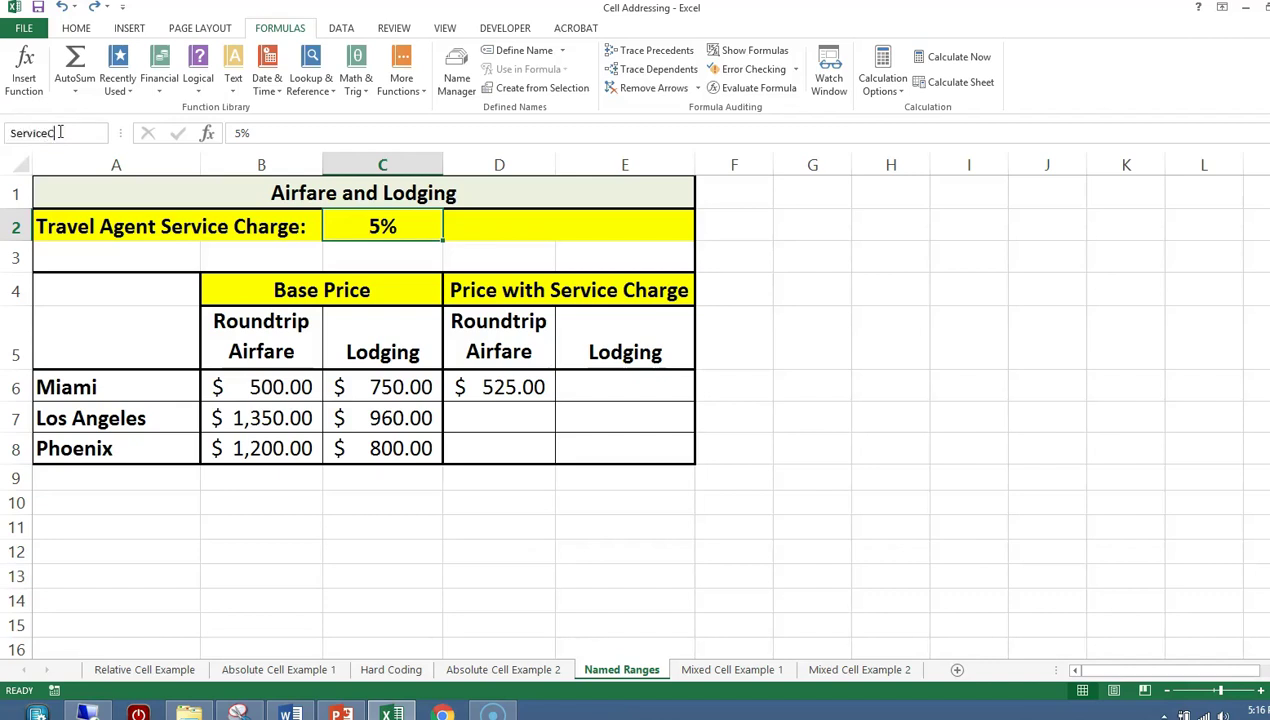
type("harge")
key("Return")
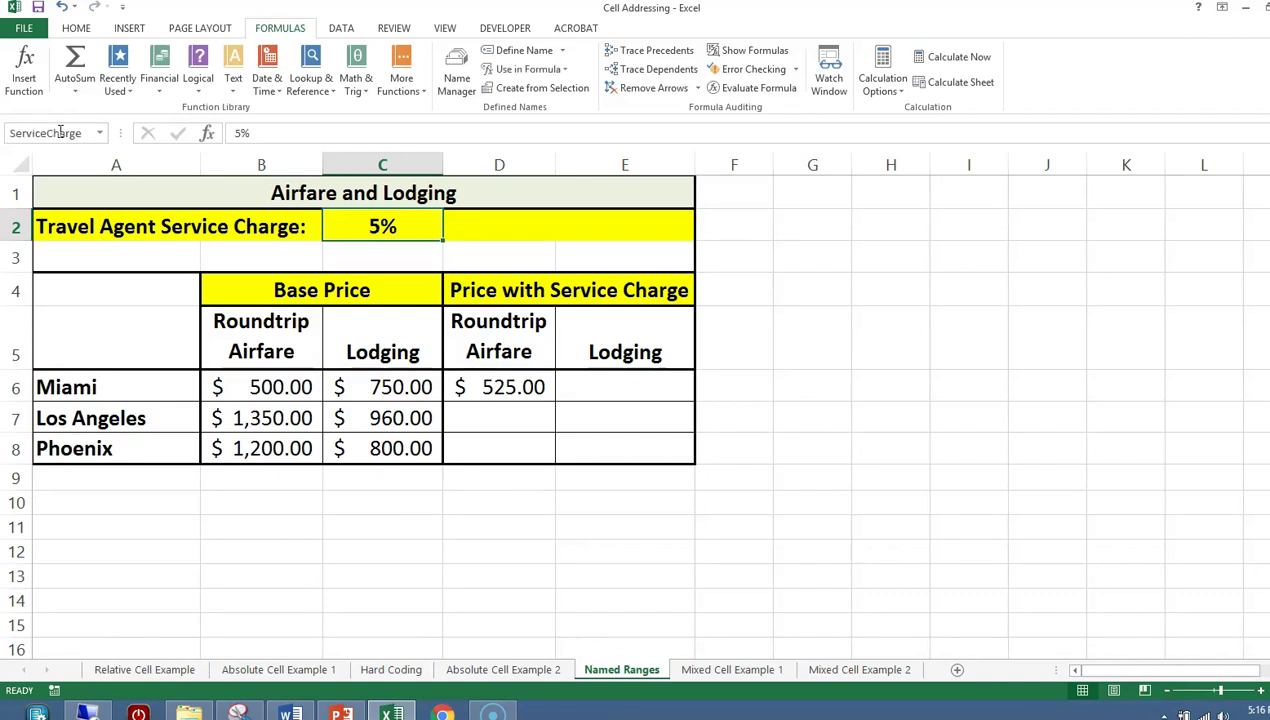
left_click(56, 140)
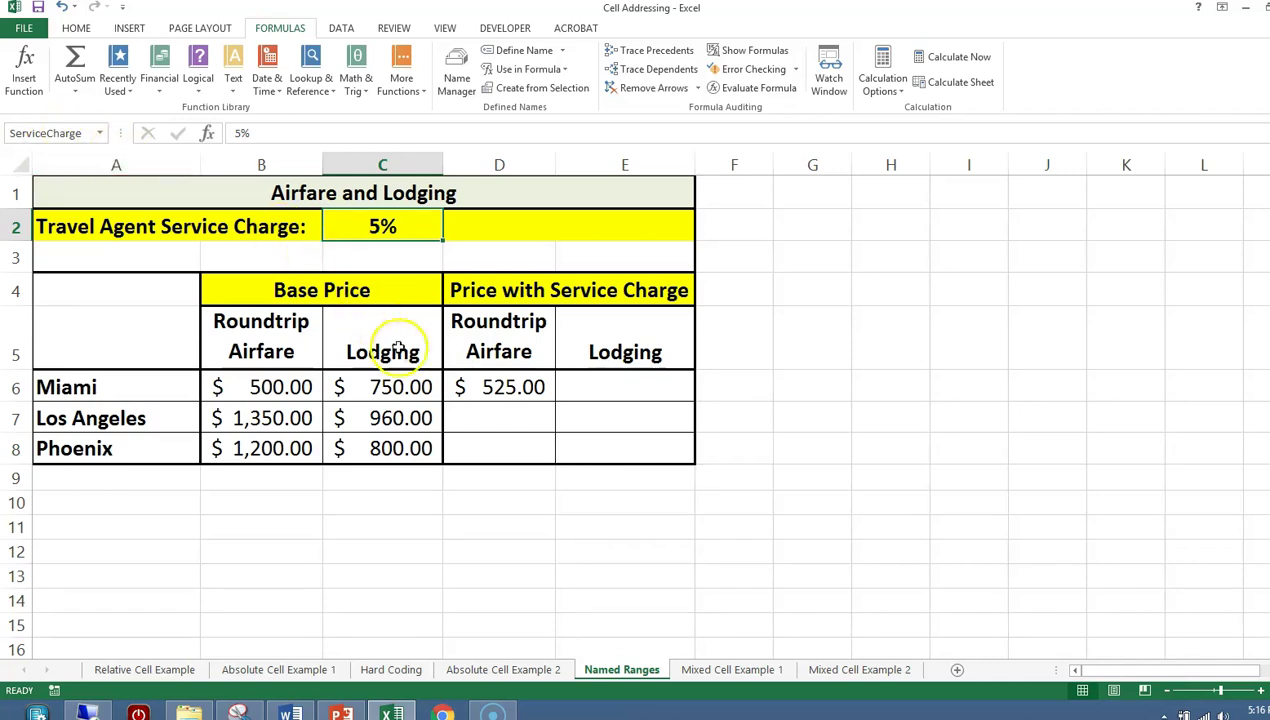
Replace $C$2 in D6's formula with the ServiceCharge name
left_click(508, 385)
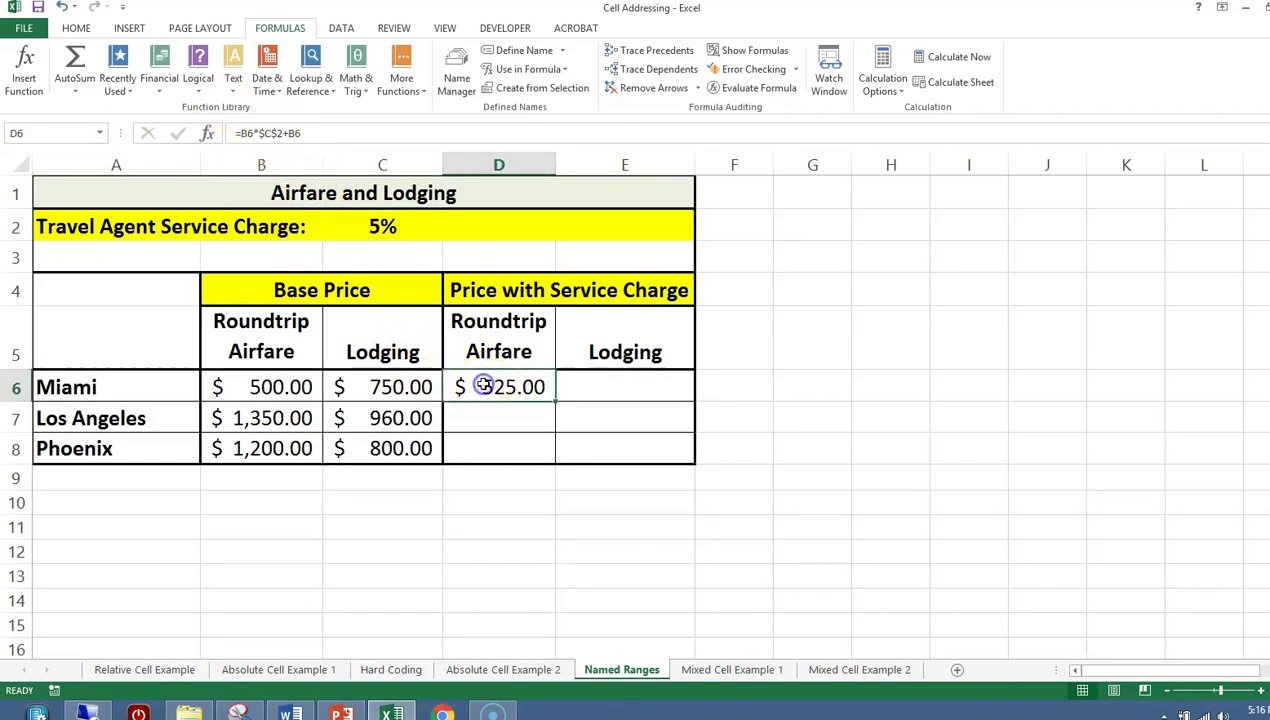
double_click(485, 386)
left_click_drag(481, 386, 527, 384)
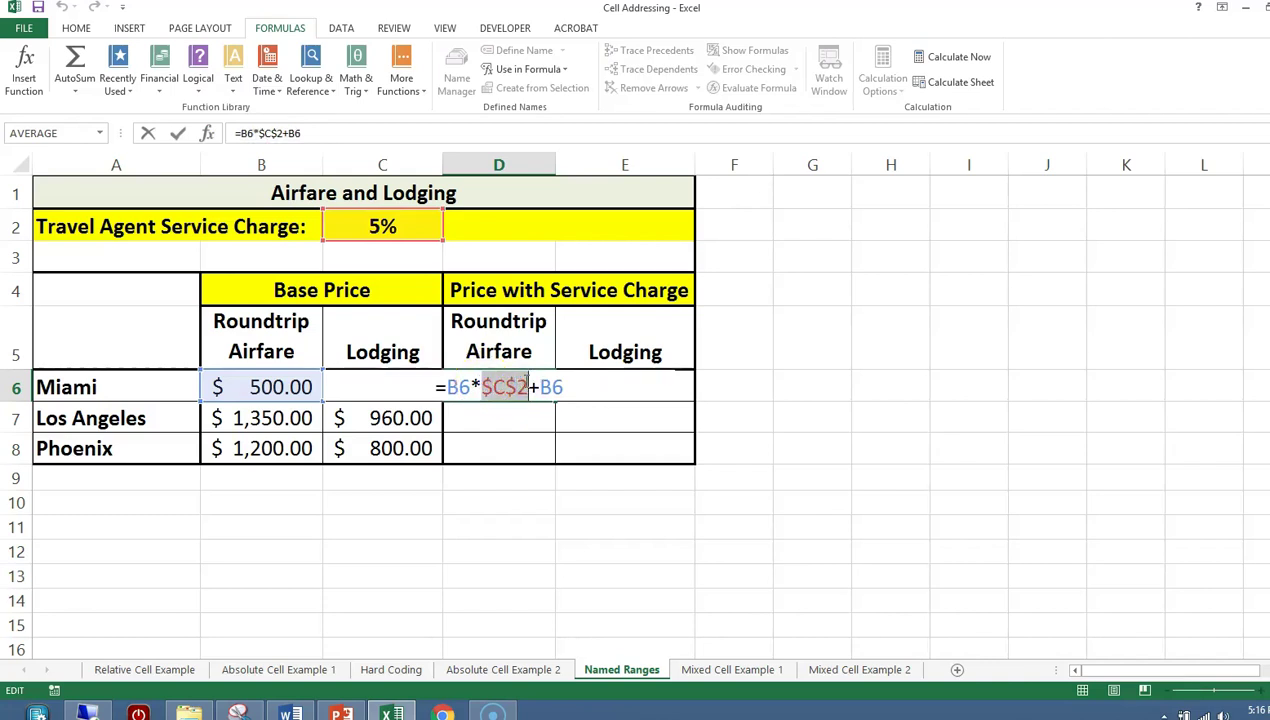
type("ServiceC")
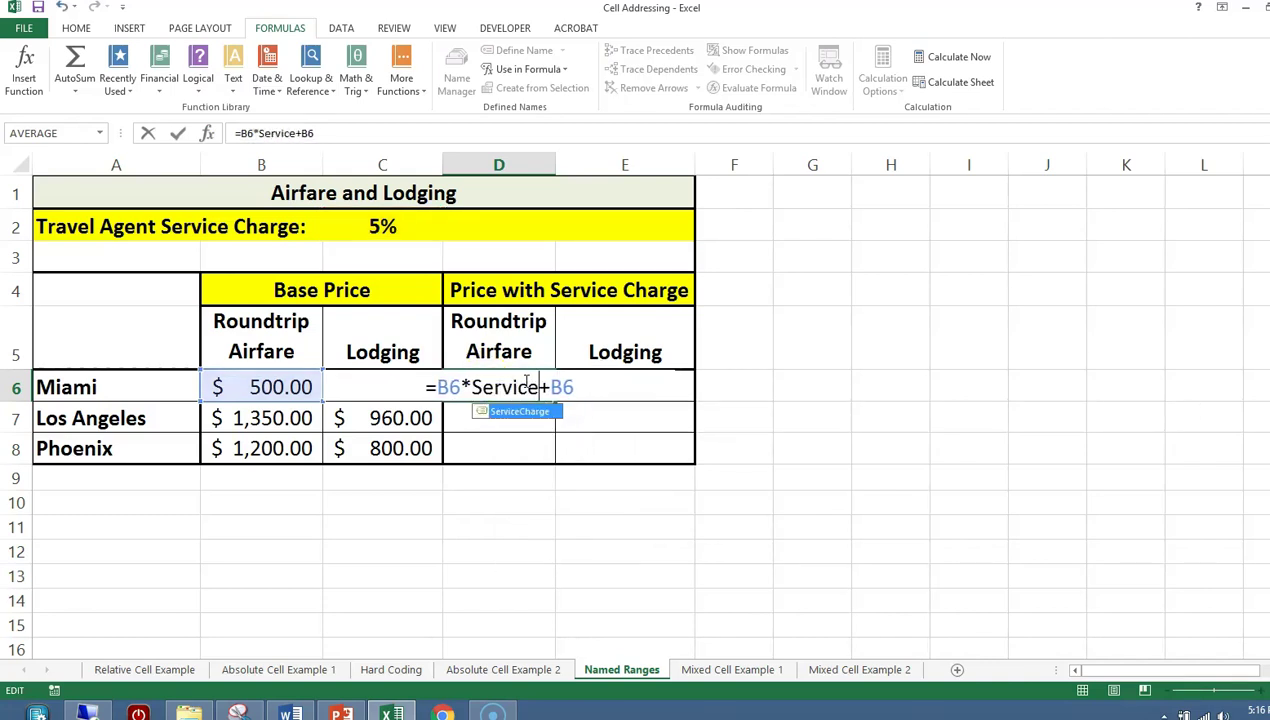
type("harge")
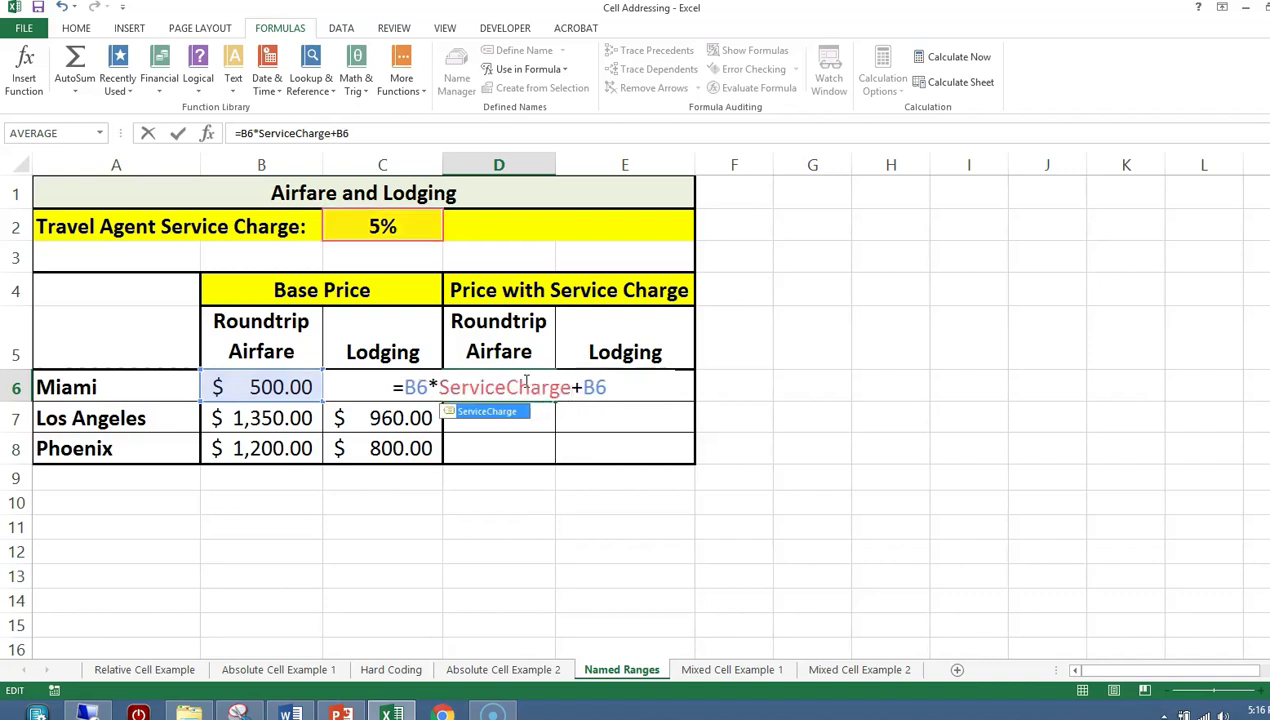
key("Return")
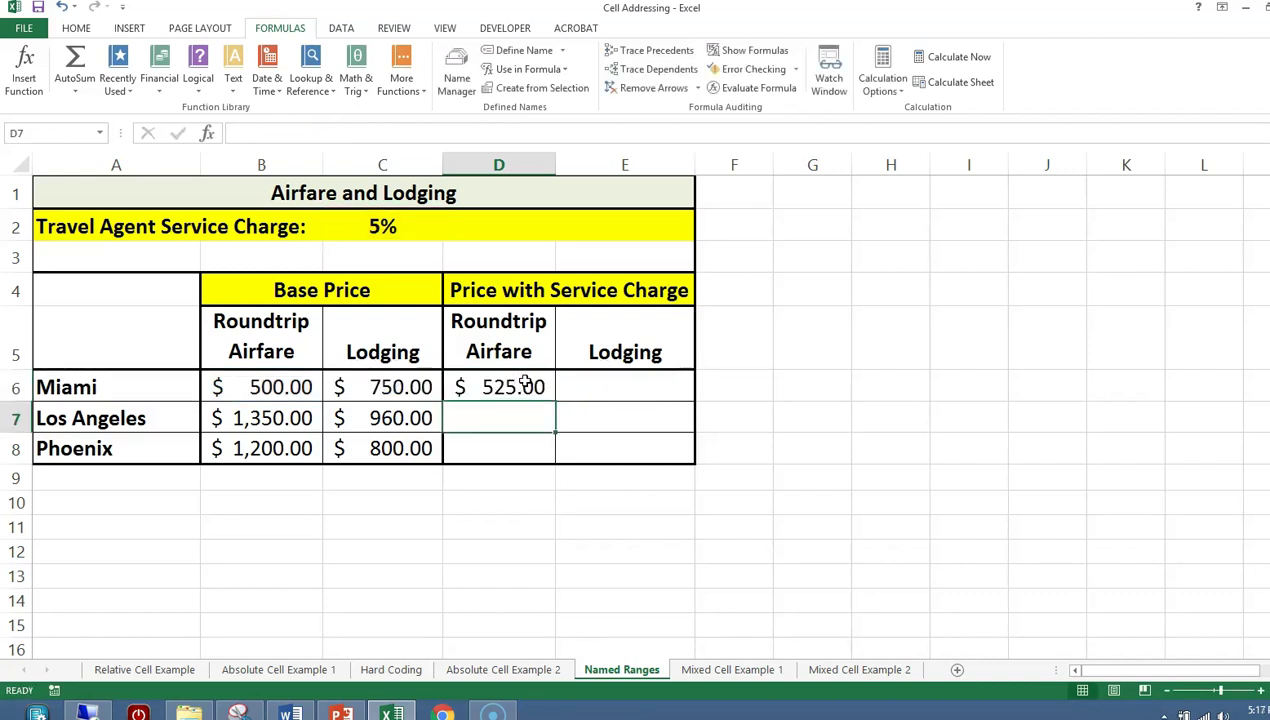
left_click(524, 382)
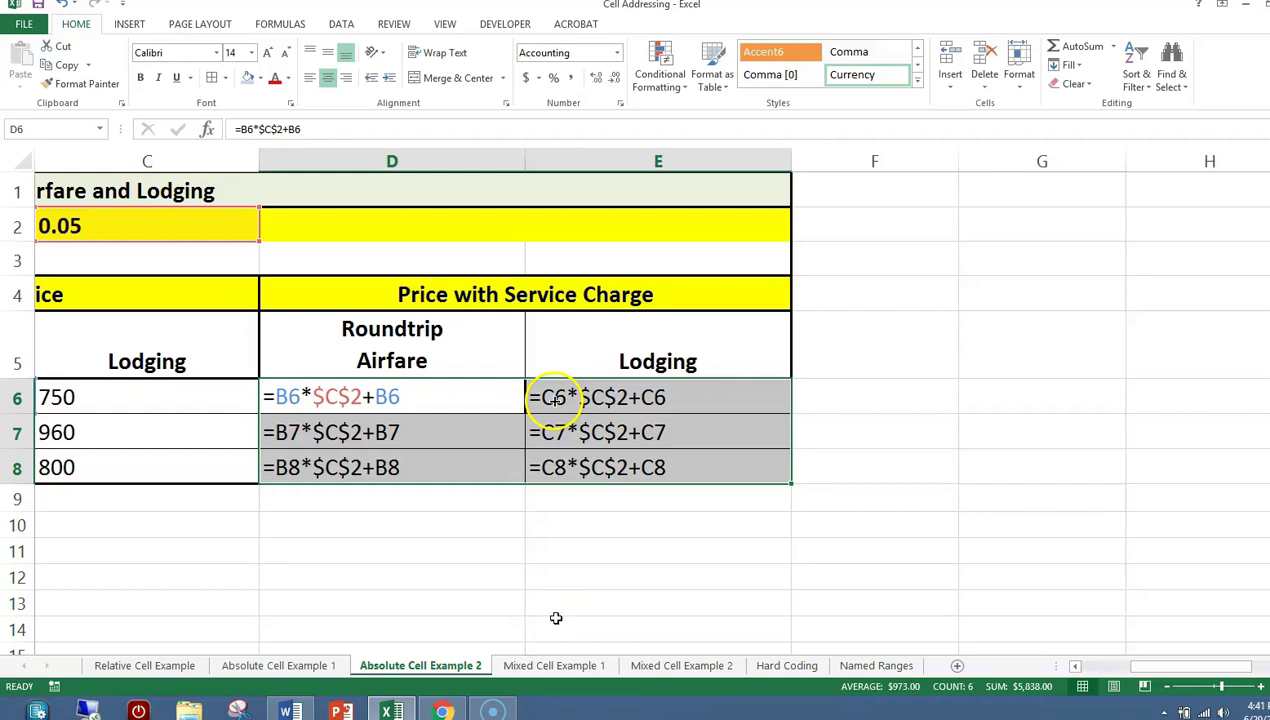
left_click(521, 668)
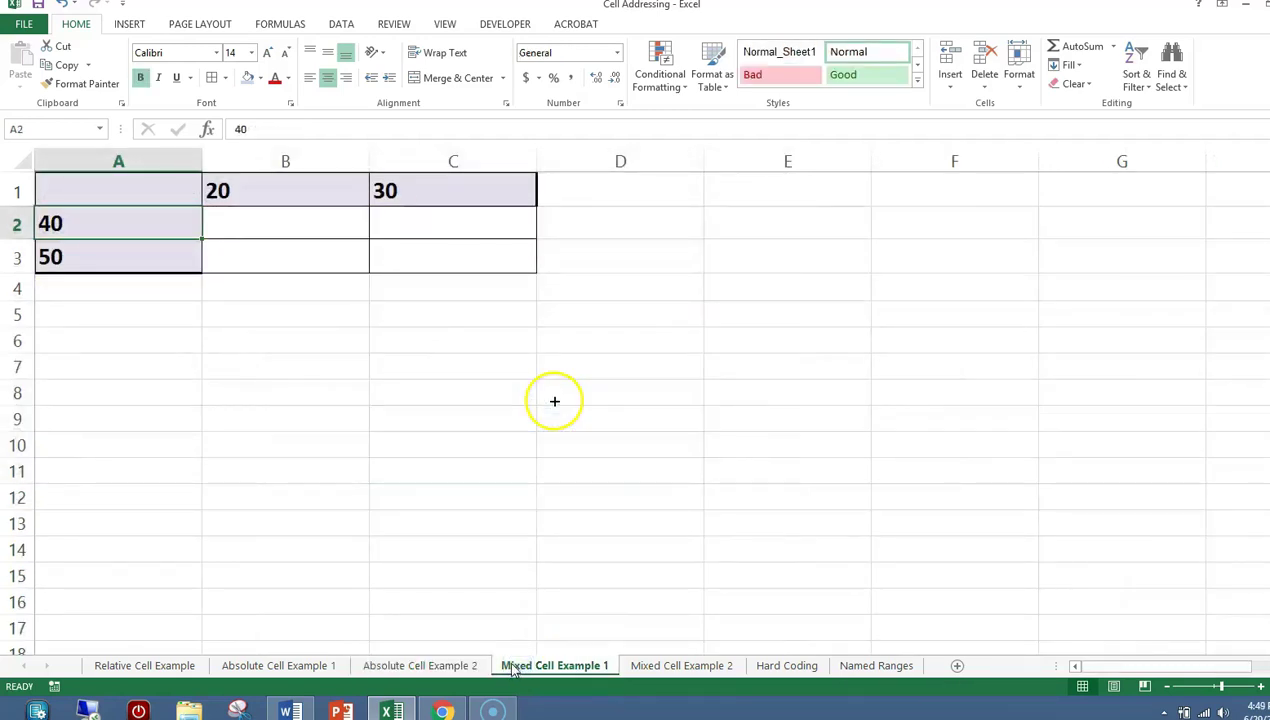
left_click(303, 226)
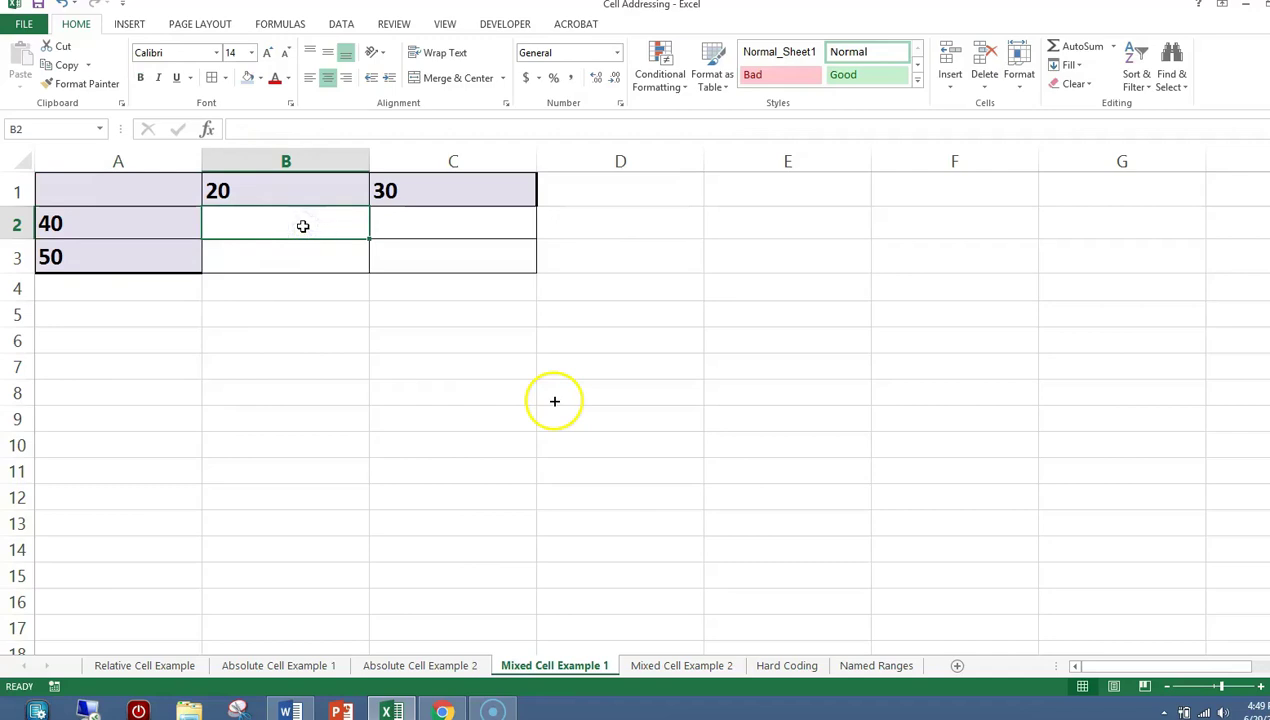
left_click(274, 183)
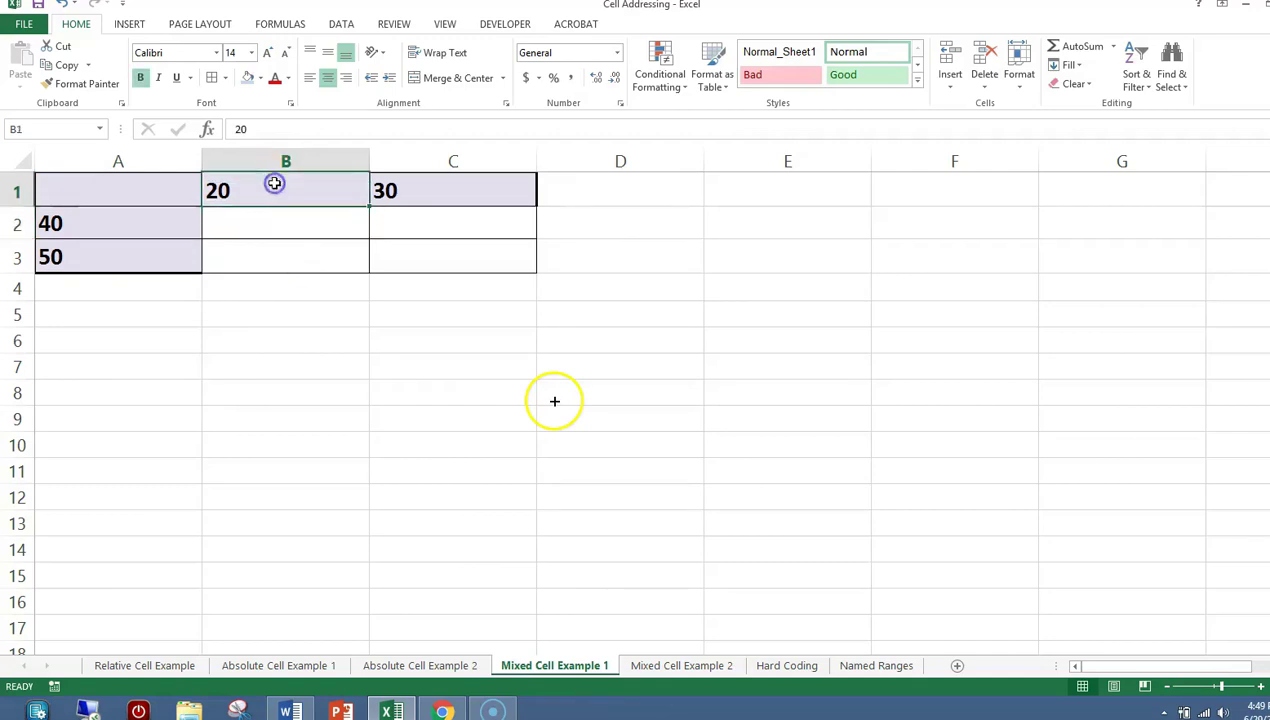
left_click(112, 222)
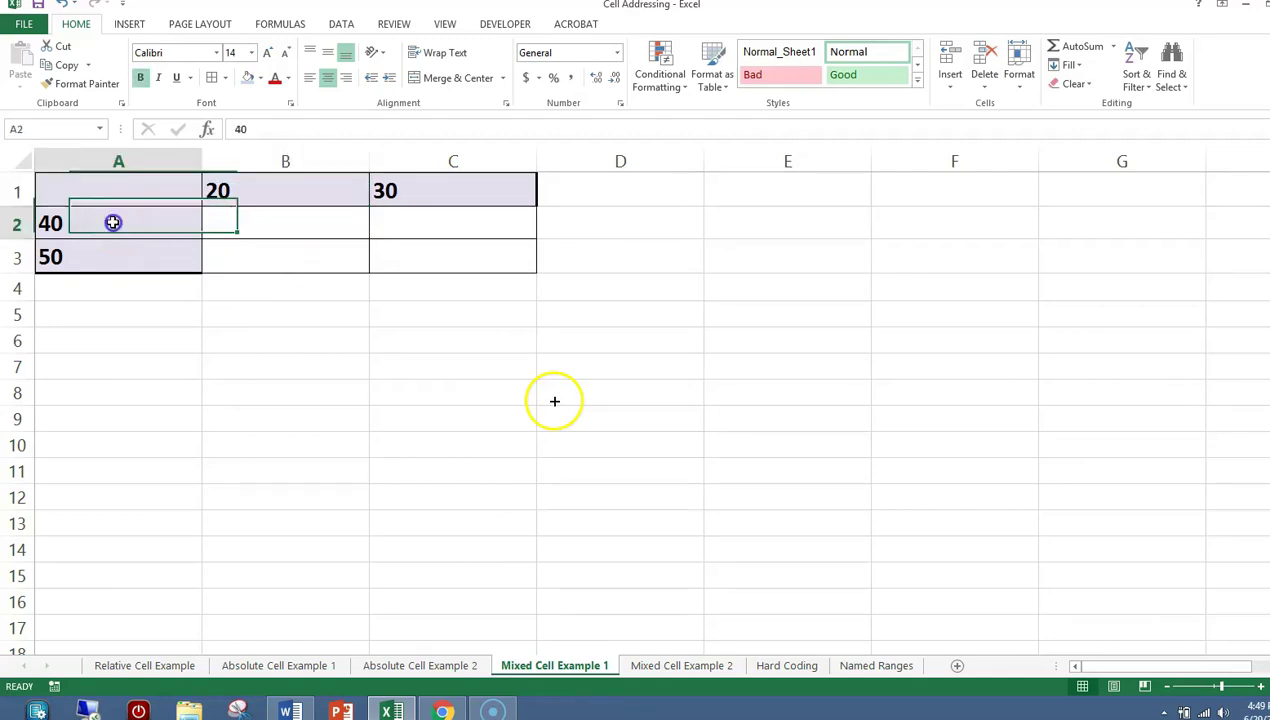
left_click(285, 225)
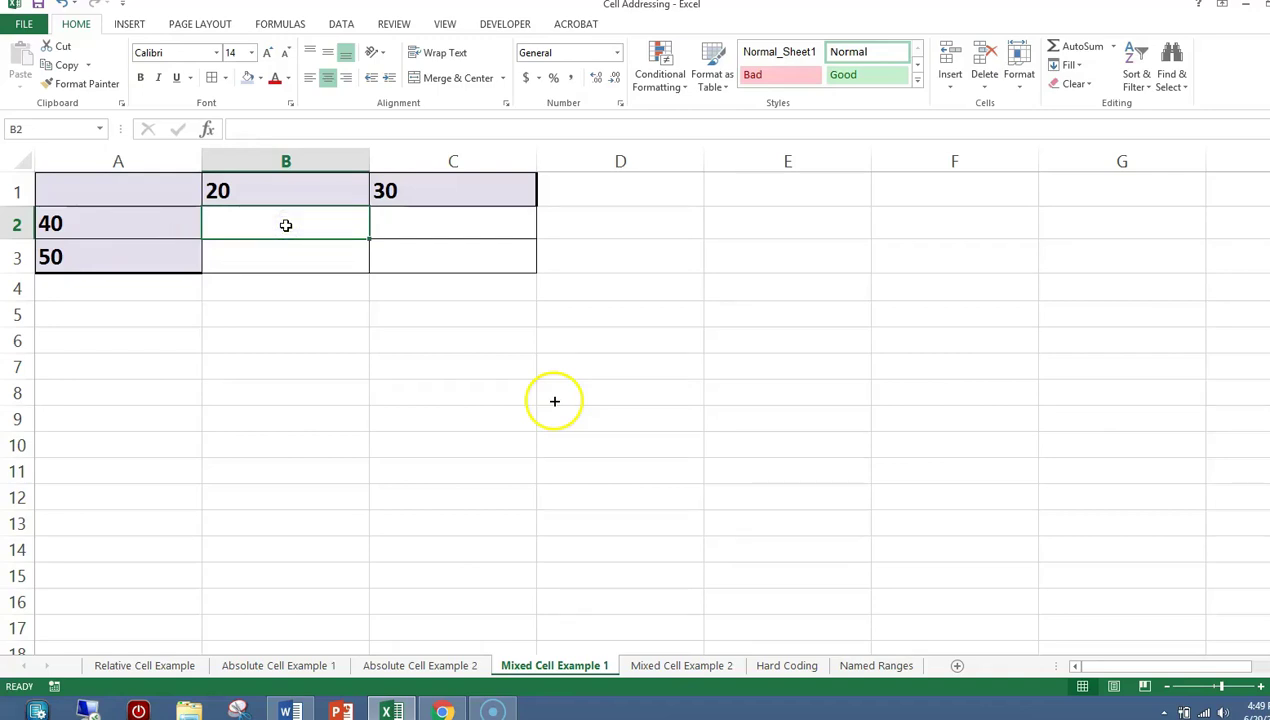
left_click(411, 222)
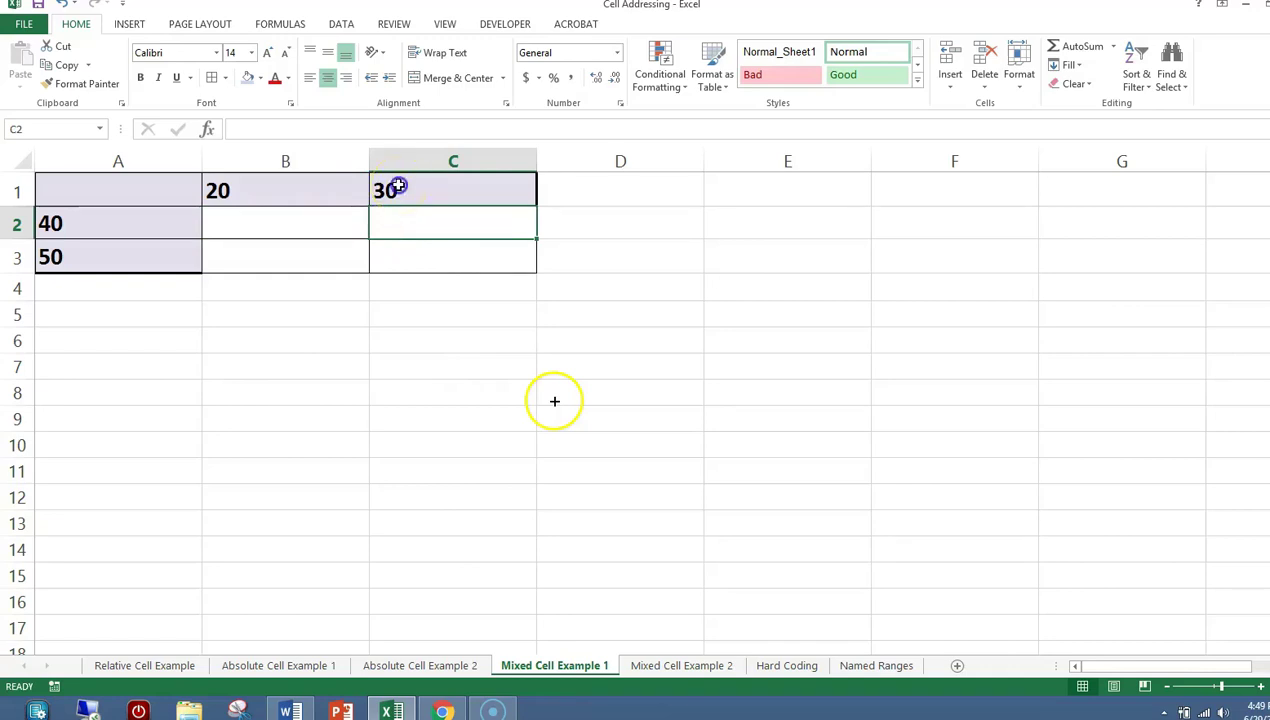
left_click(398, 186)
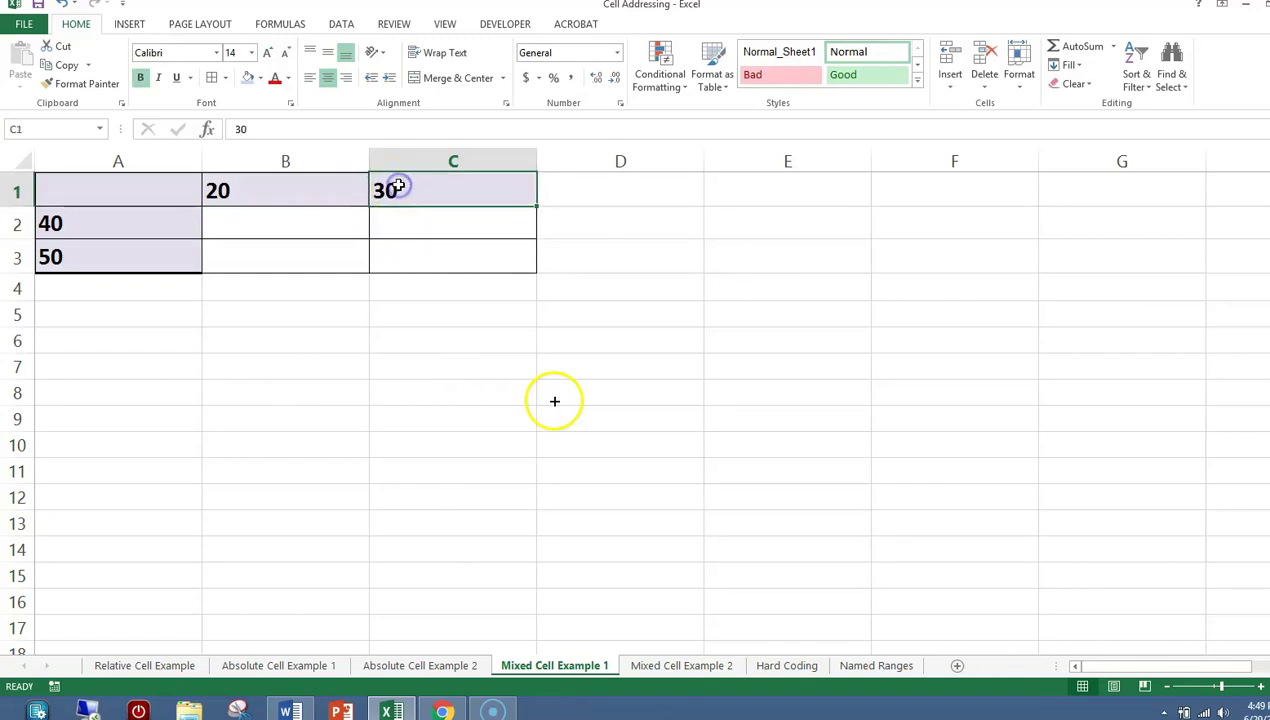
left_click(124, 226)
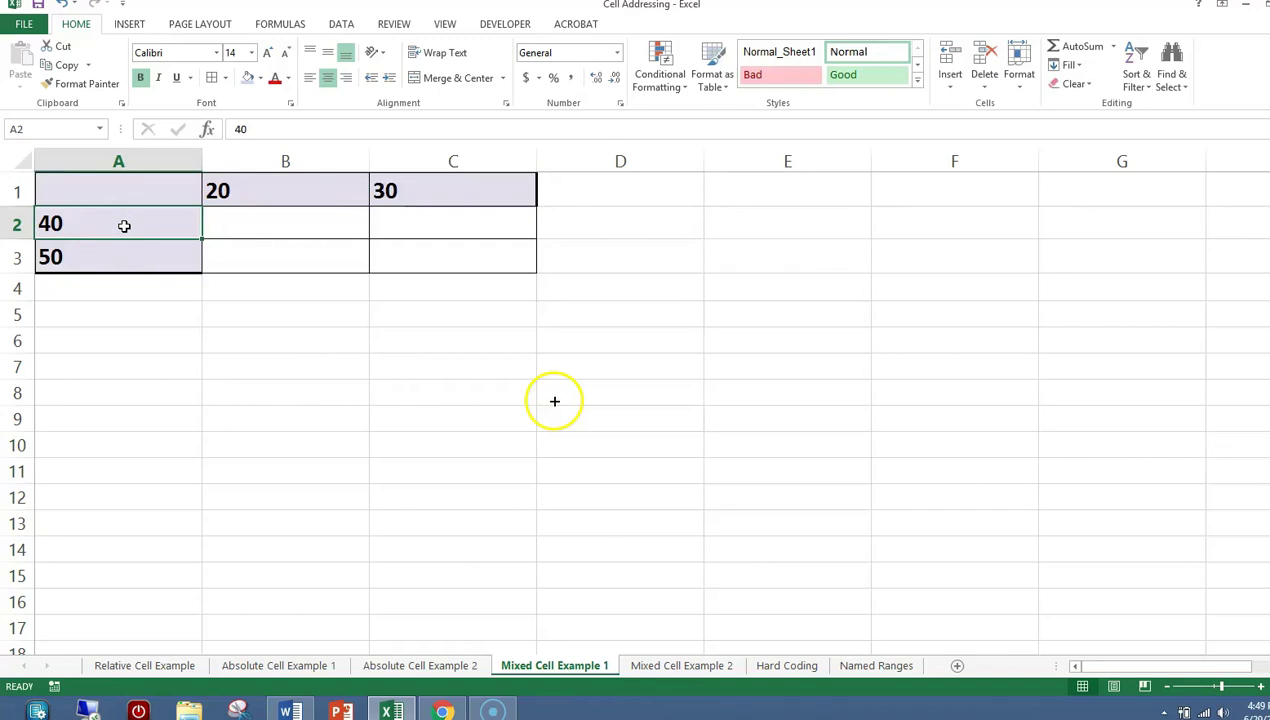
left_click(268, 257)
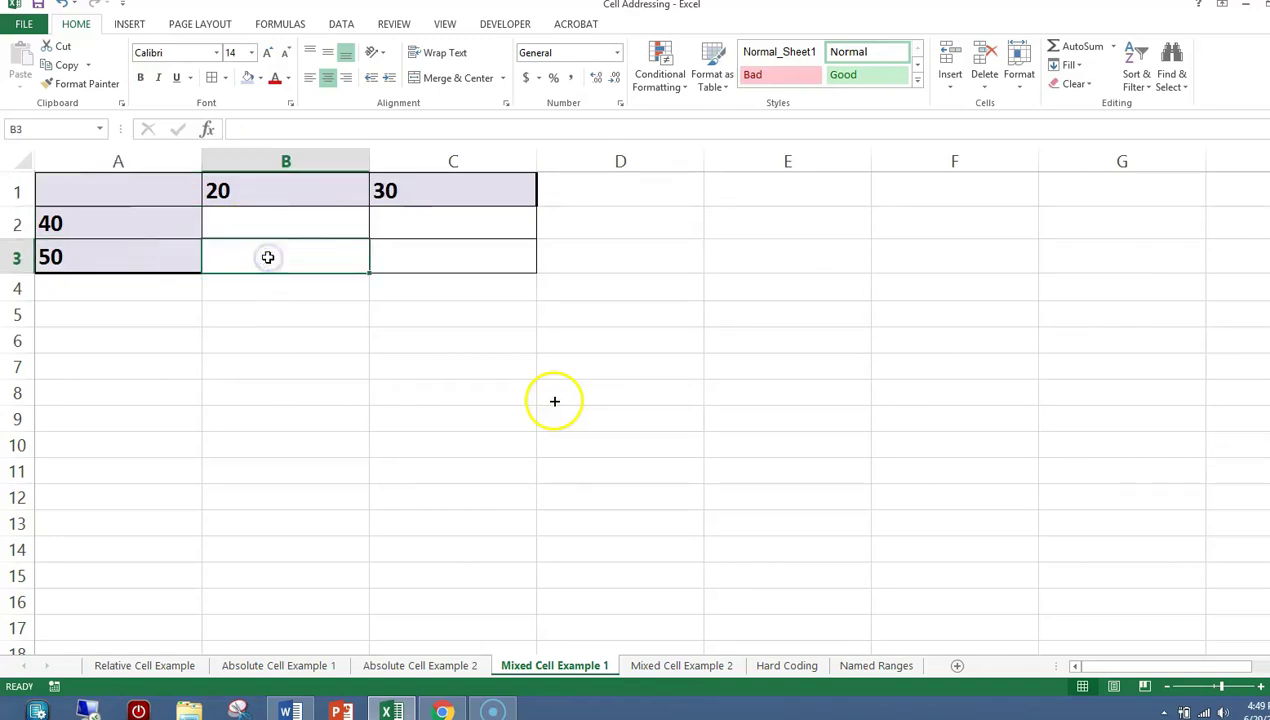
left_click(260, 190)
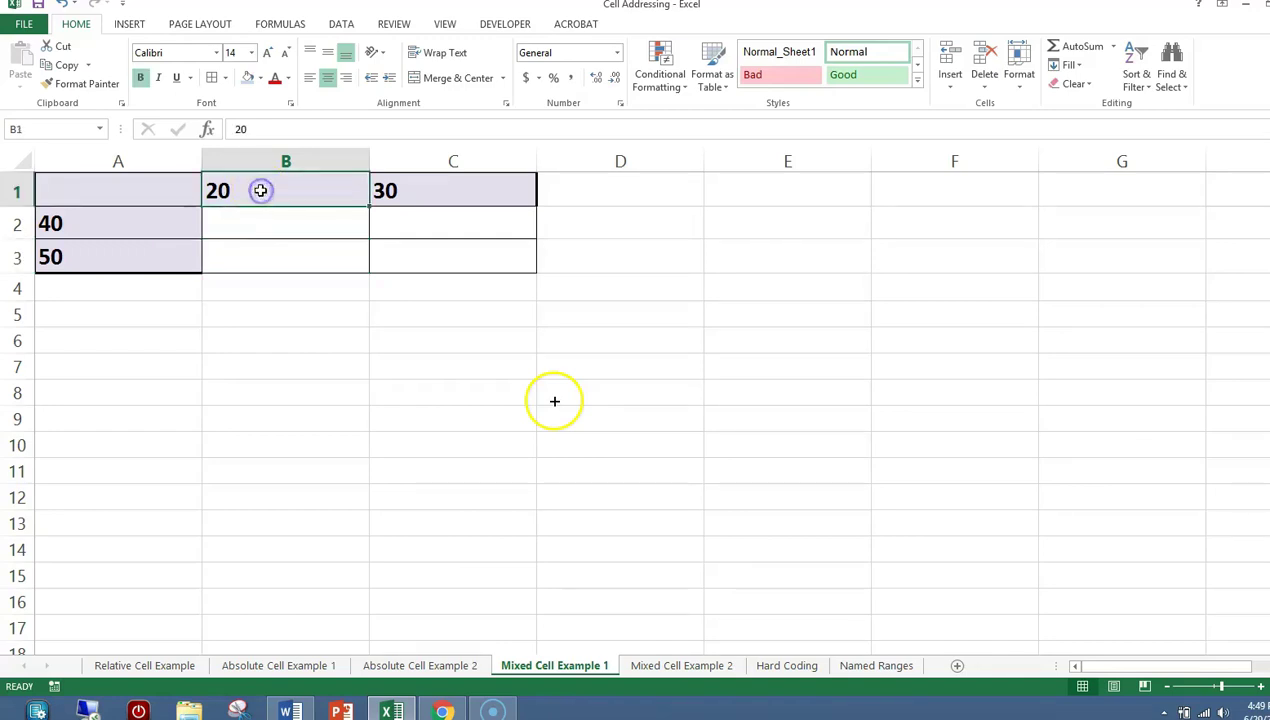
left_click(154, 257)
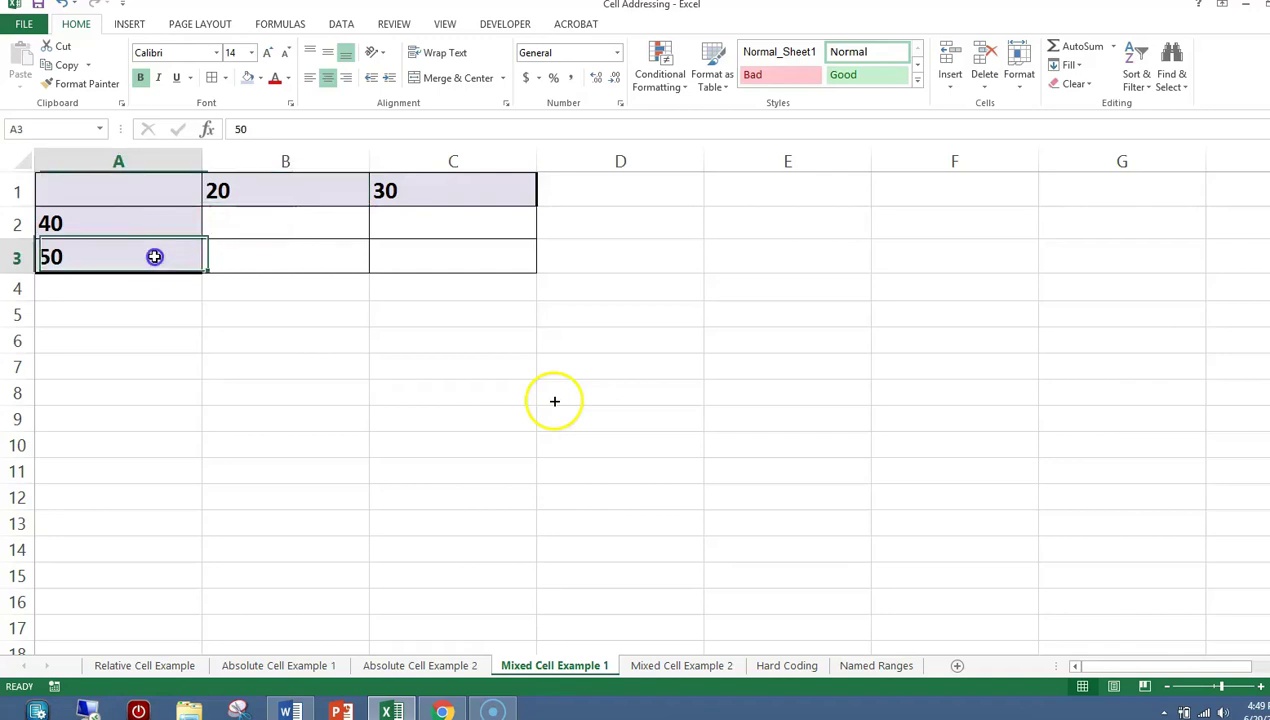
left_click(282, 218)
Enter the formula =B1+A2 in cell B2
type("=")
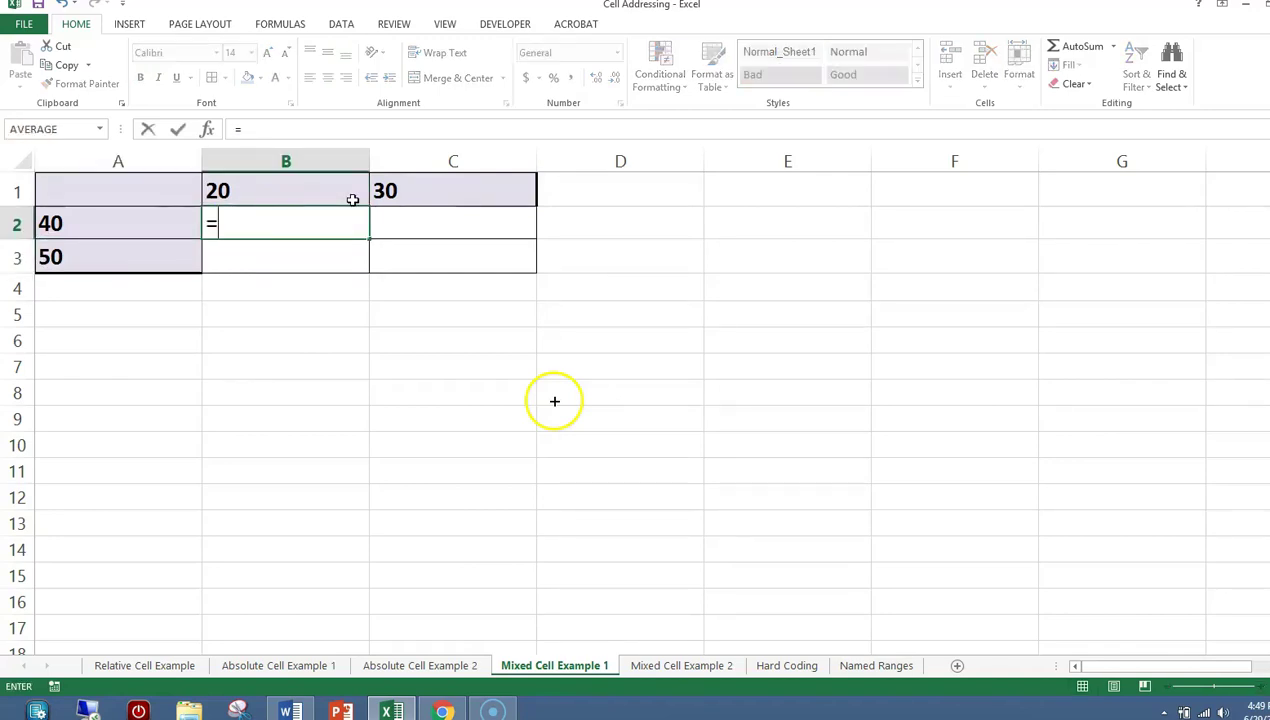
left_click(285, 194)
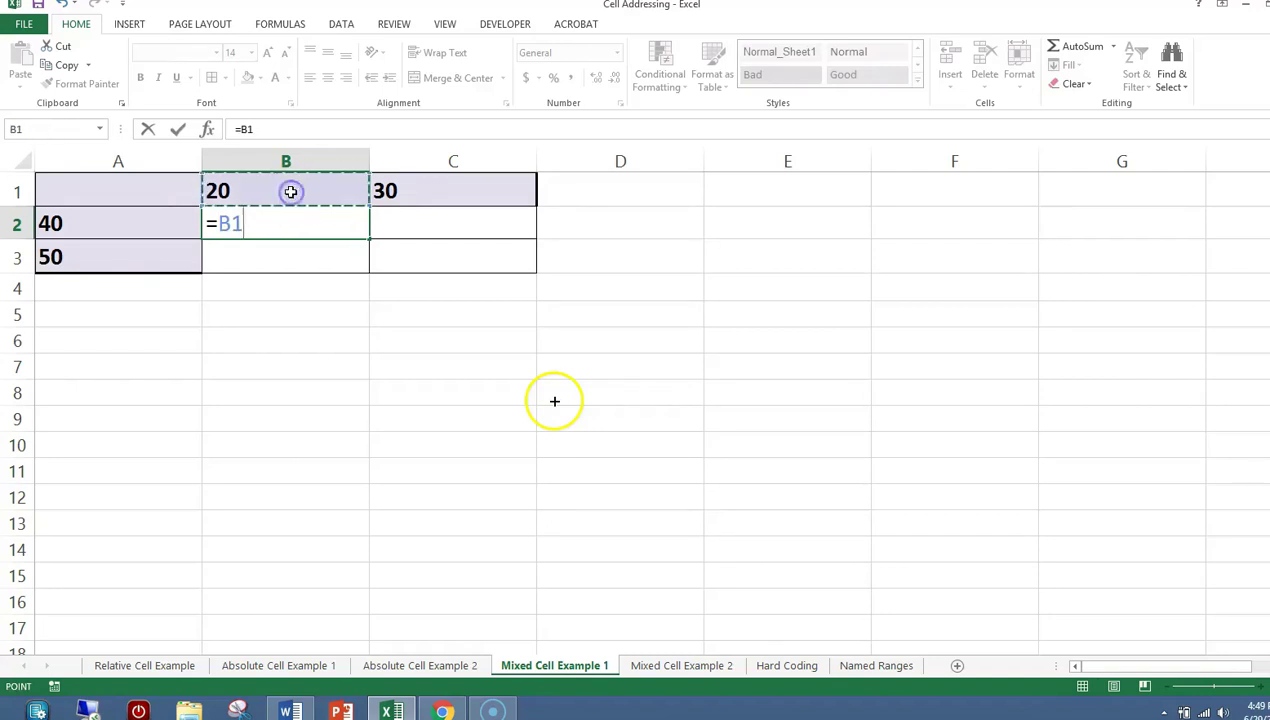
type("+")
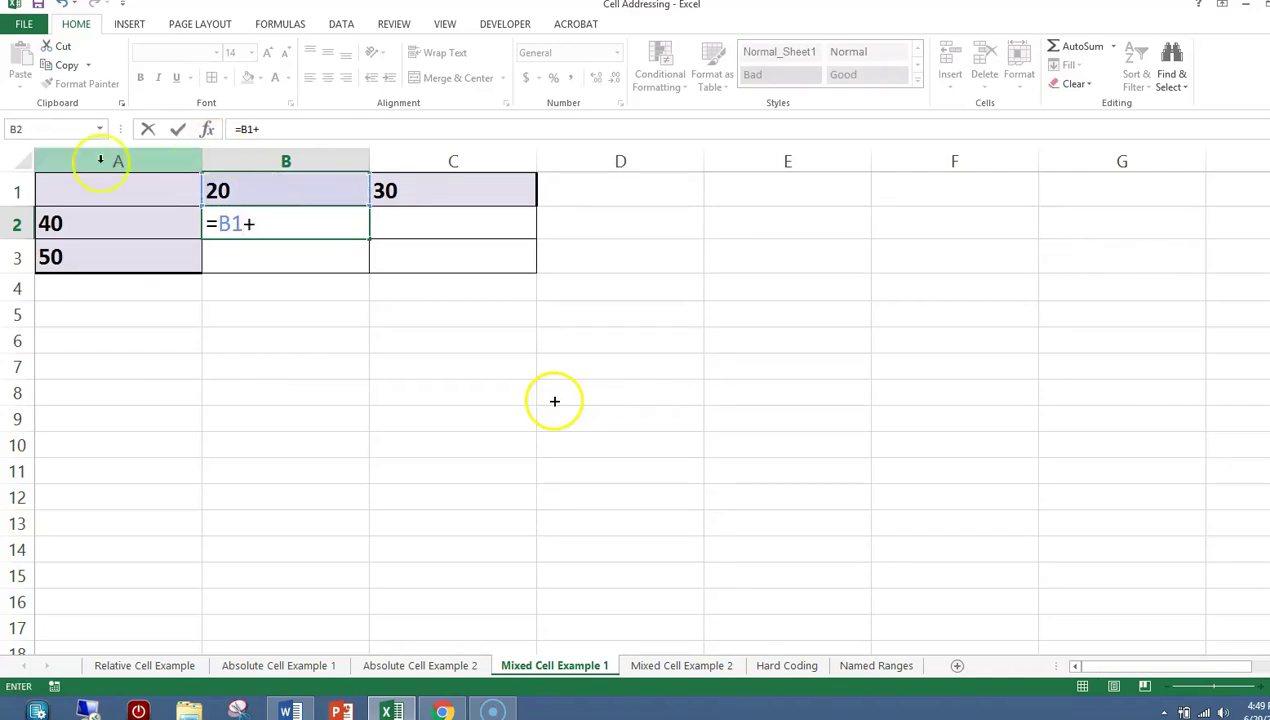
left_click(83, 225)
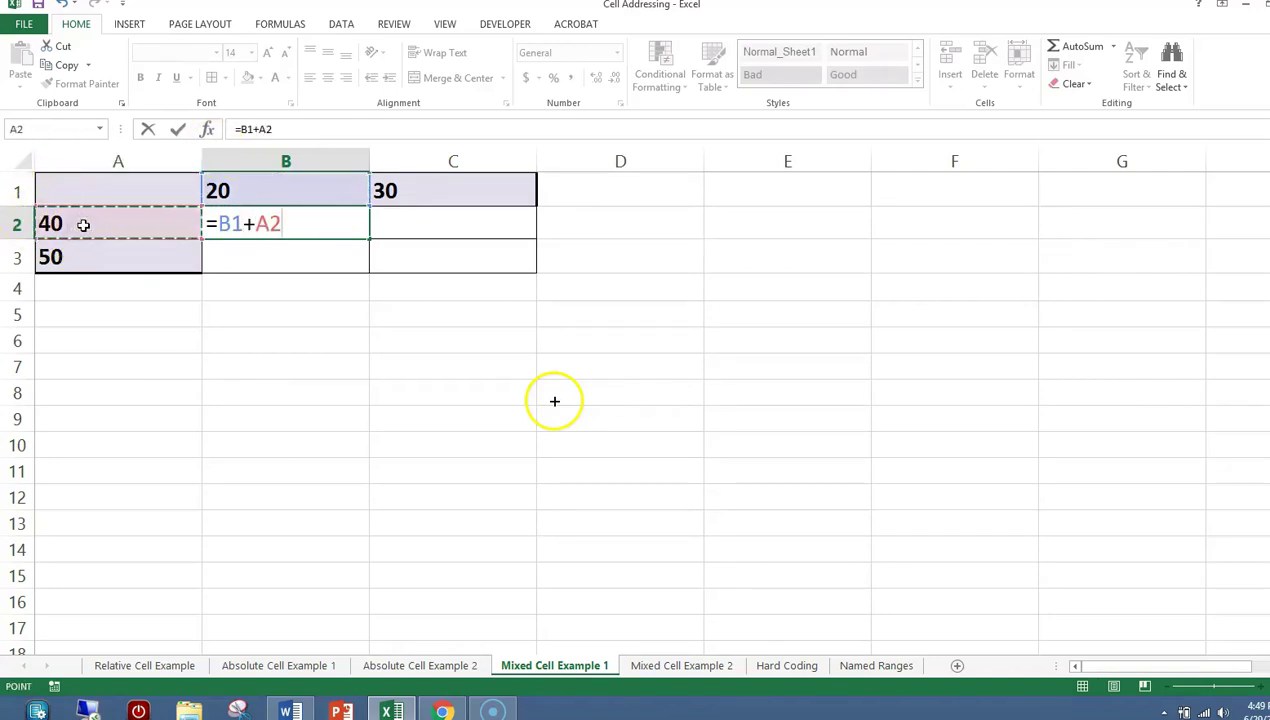
key("Return")
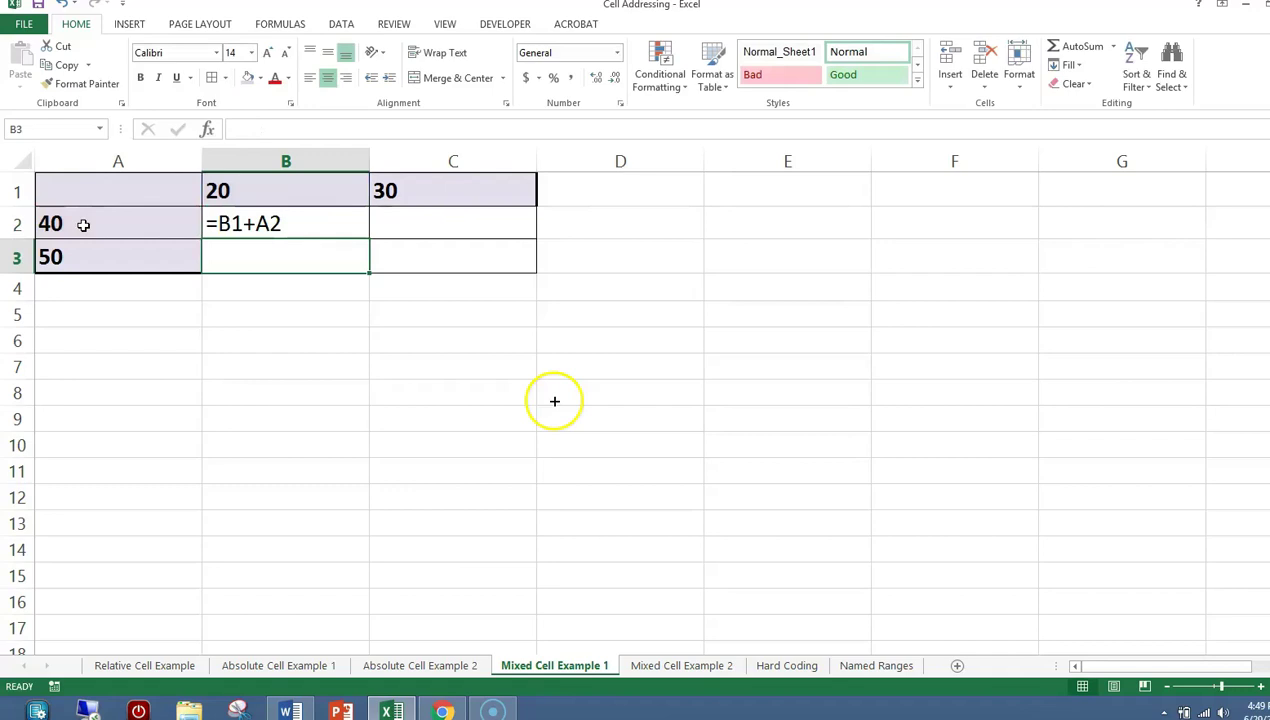
Copy B2 into C2 with Fill Without Formatting, producing =C1+B2
double_click(300, 228)
left_click_drag(367, 242, 500, 238)
left_click(552, 251)
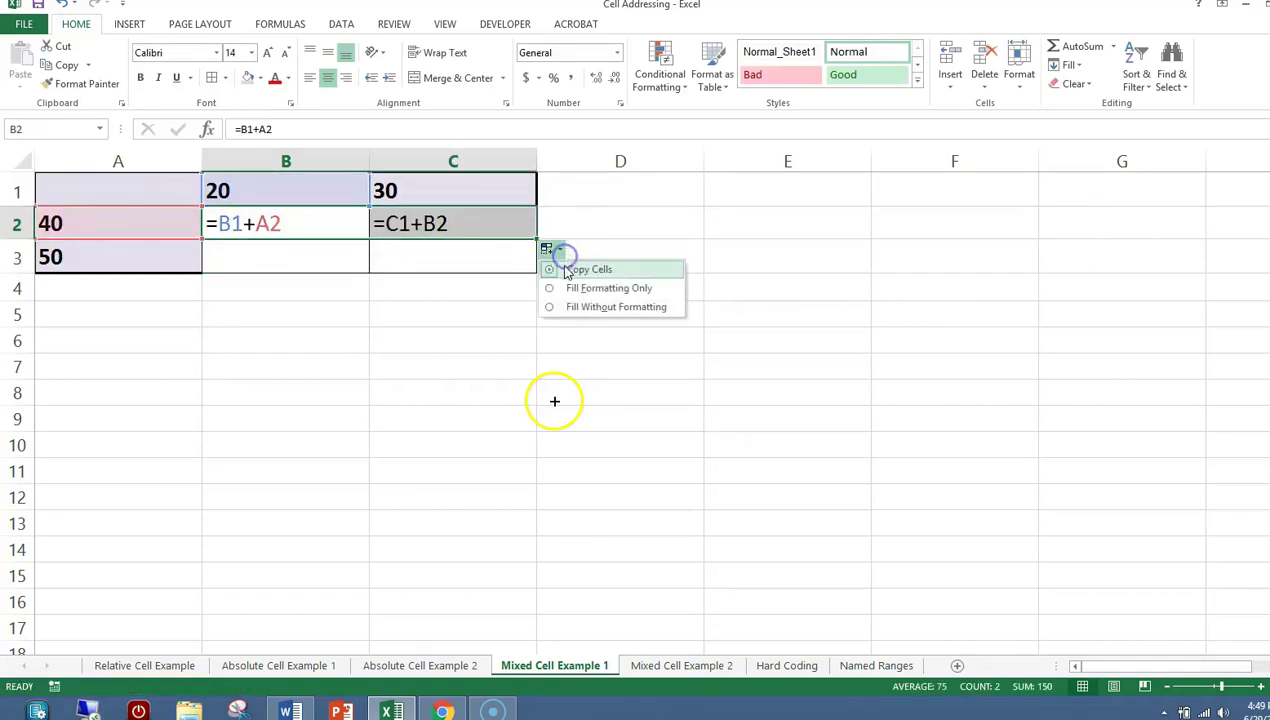
left_click(553, 307)
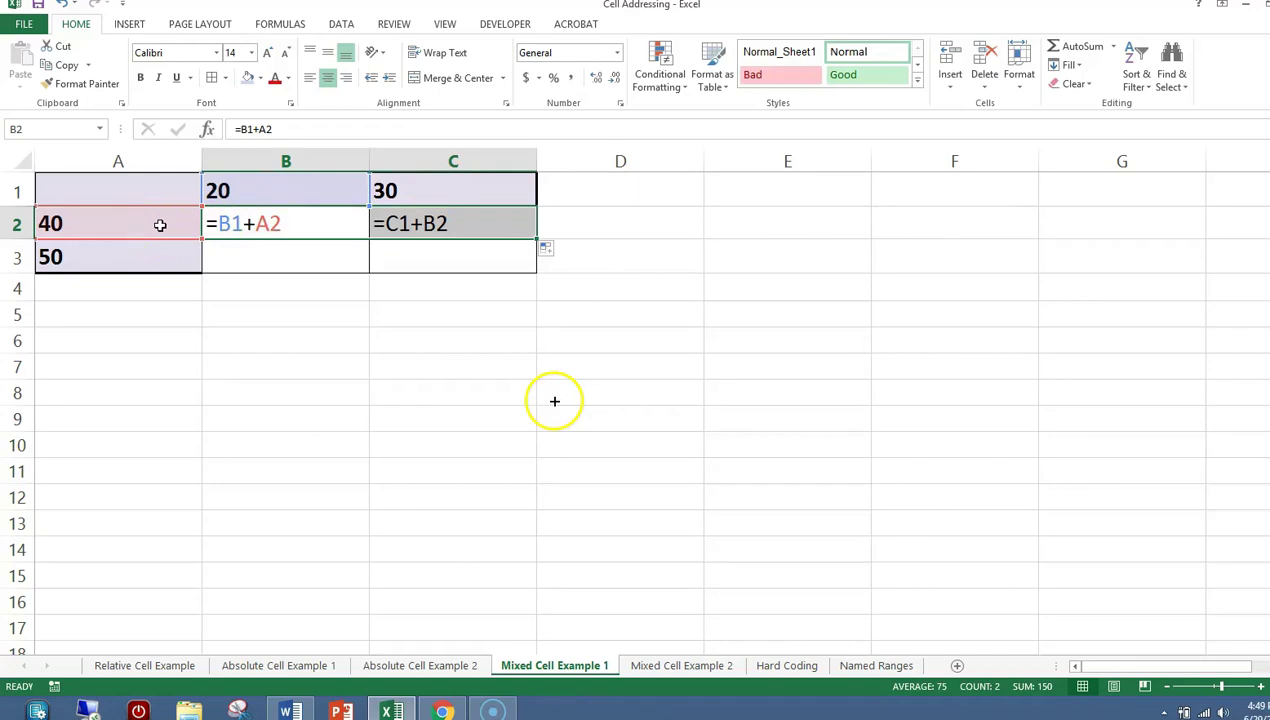
left_click(301, 223)
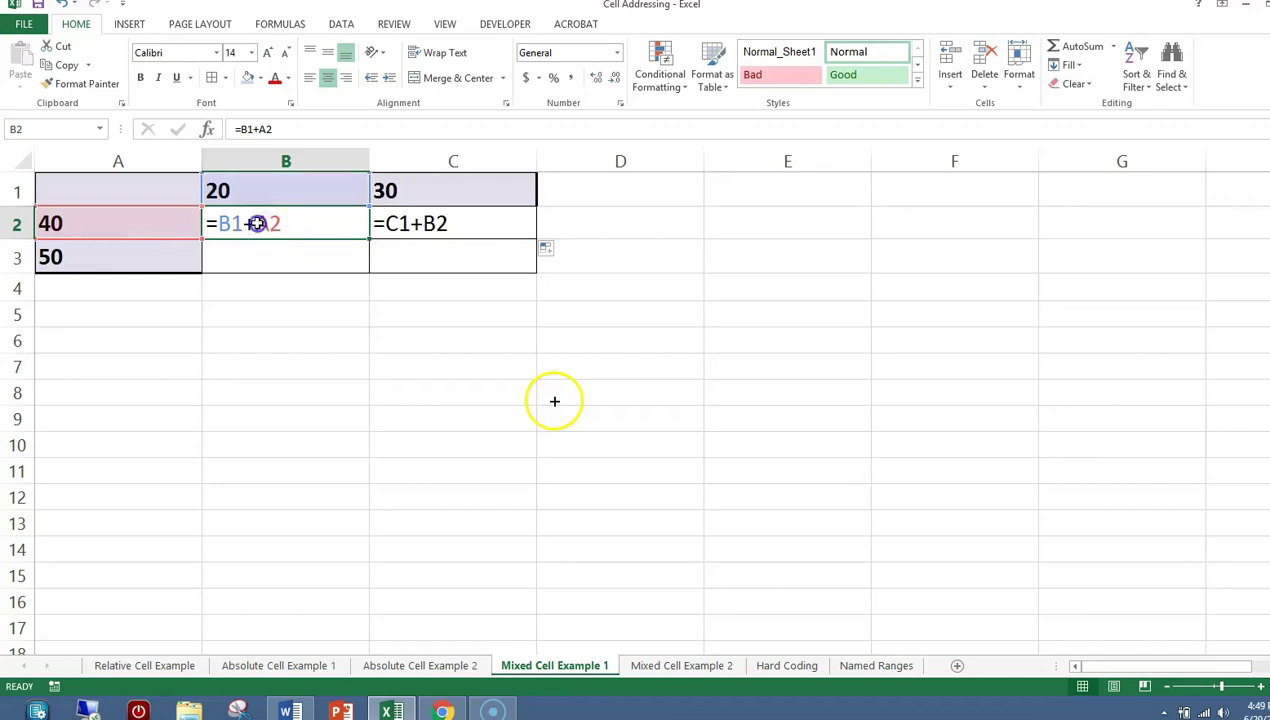
Change B2 to =B1+$A2 and fill it down so B3 reads =B2+$A3
double_click(257, 223)
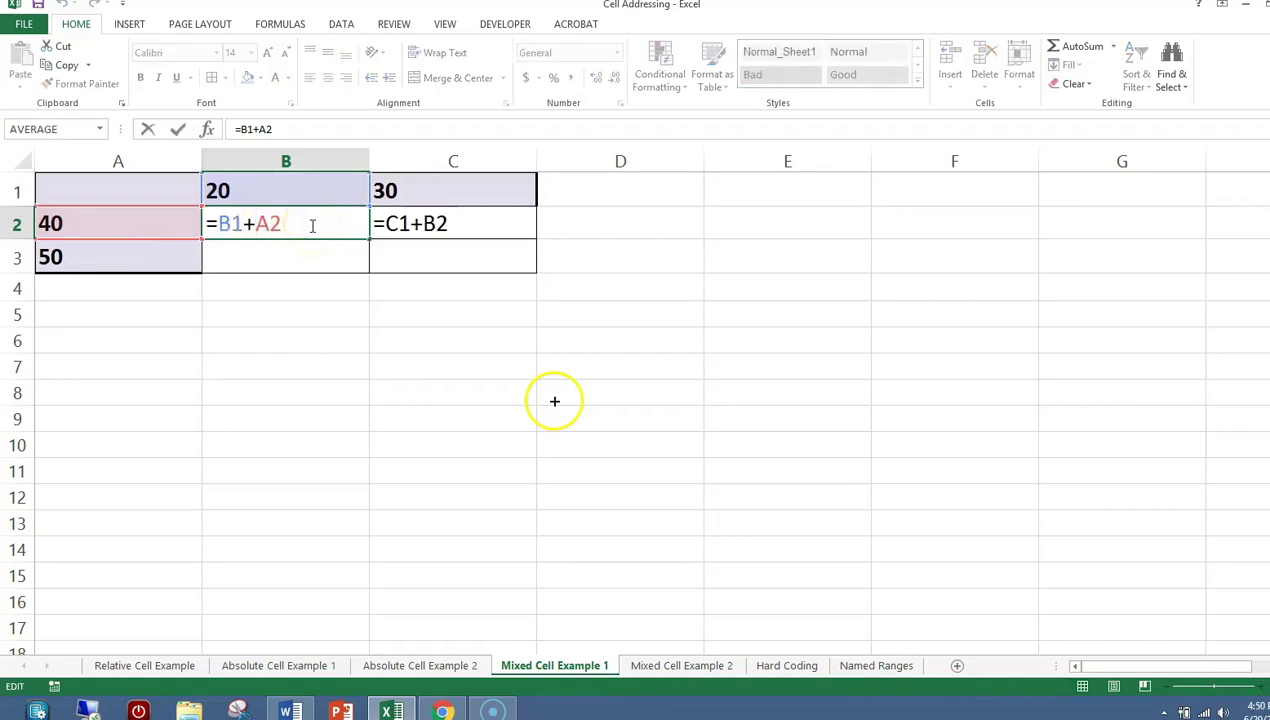
type("$")
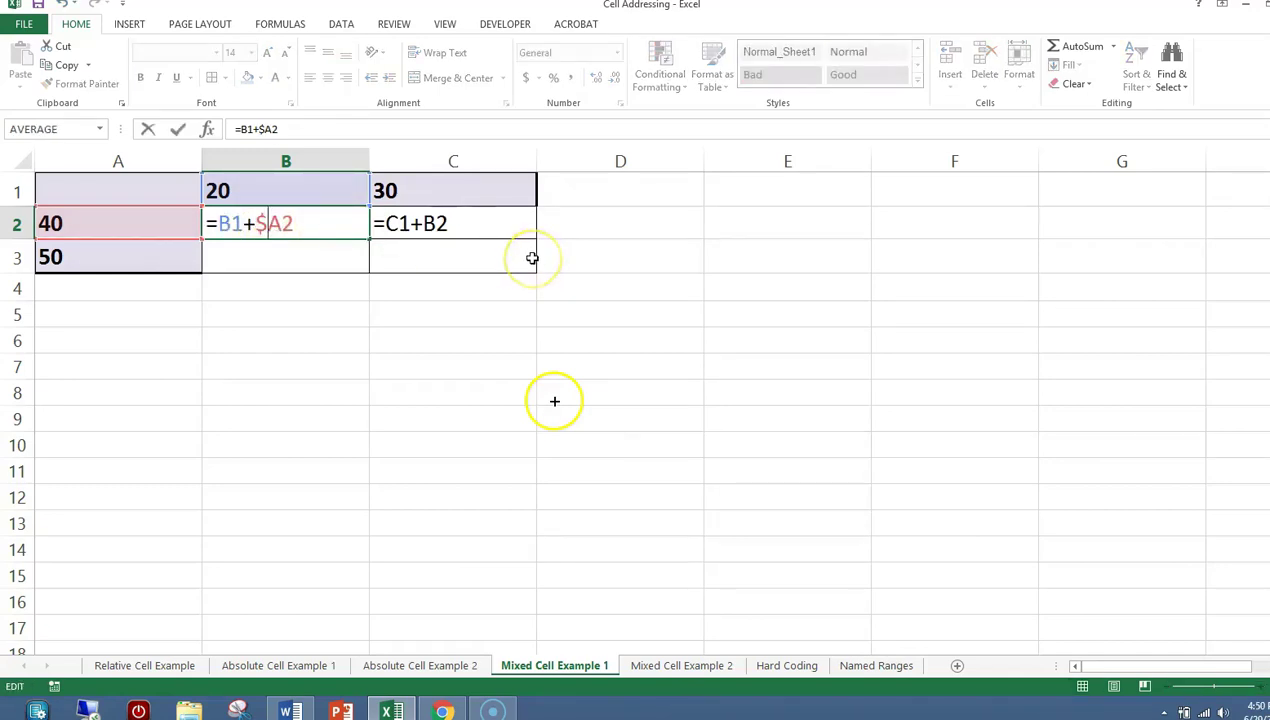
key("Return")
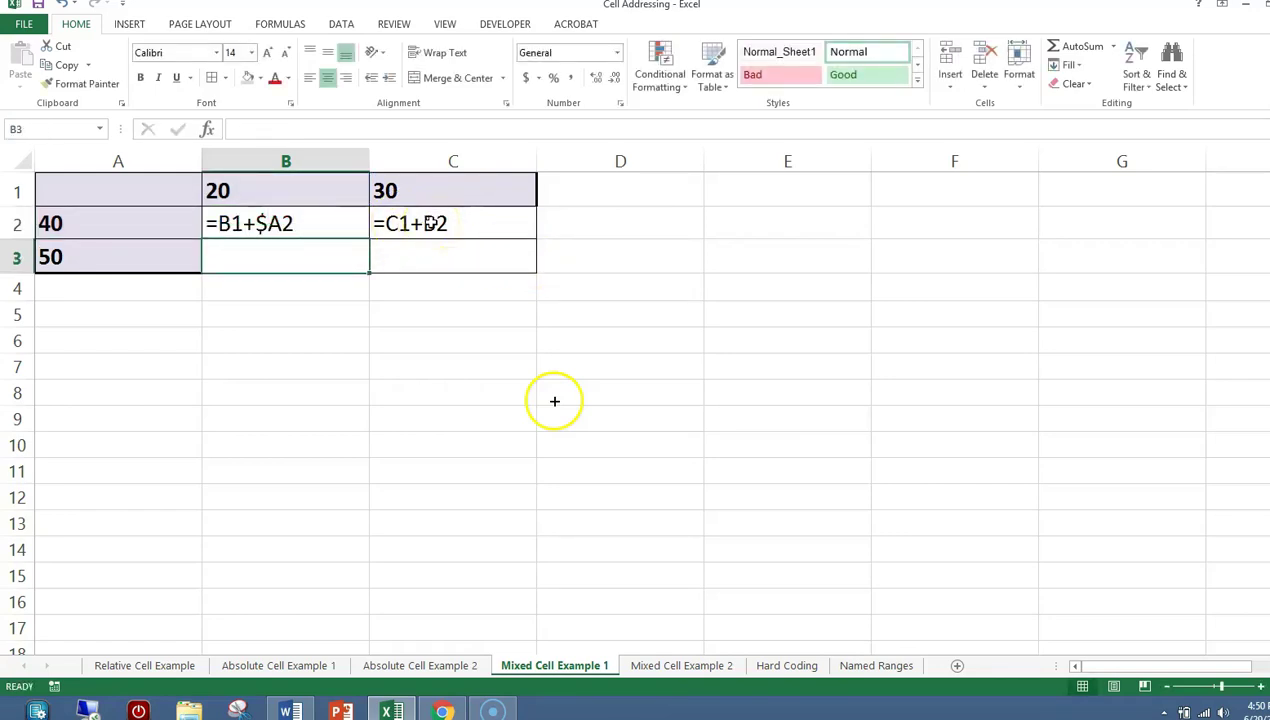
left_click(328, 221)
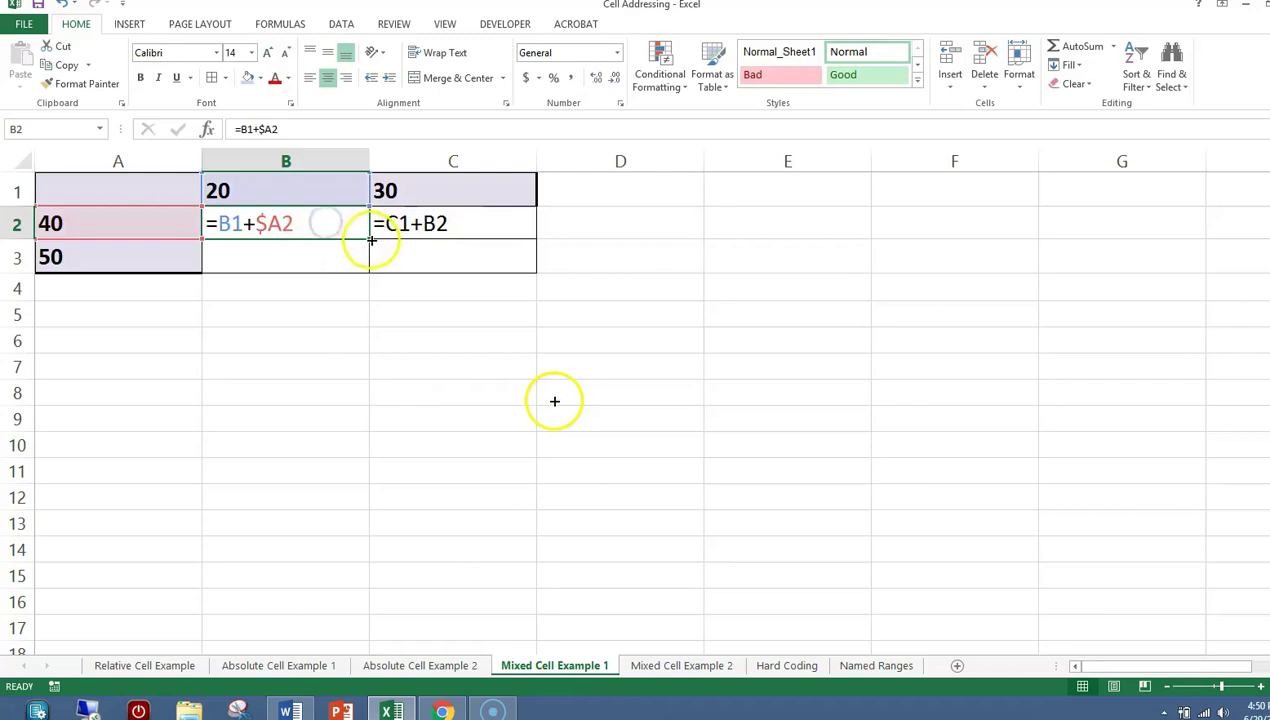
left_click_drag(371, 240, 374, 266)
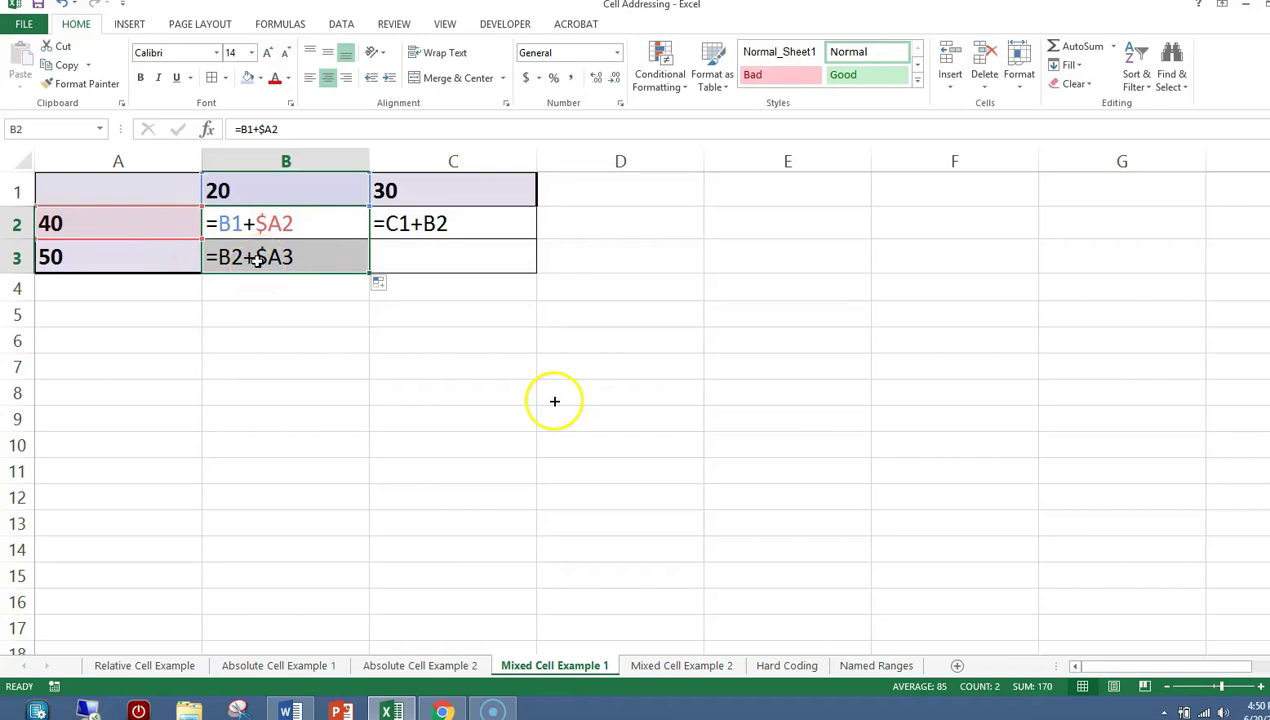
Change B2 to =B$1+$A2 and fill it across and down through C3
left_click(231, 225)
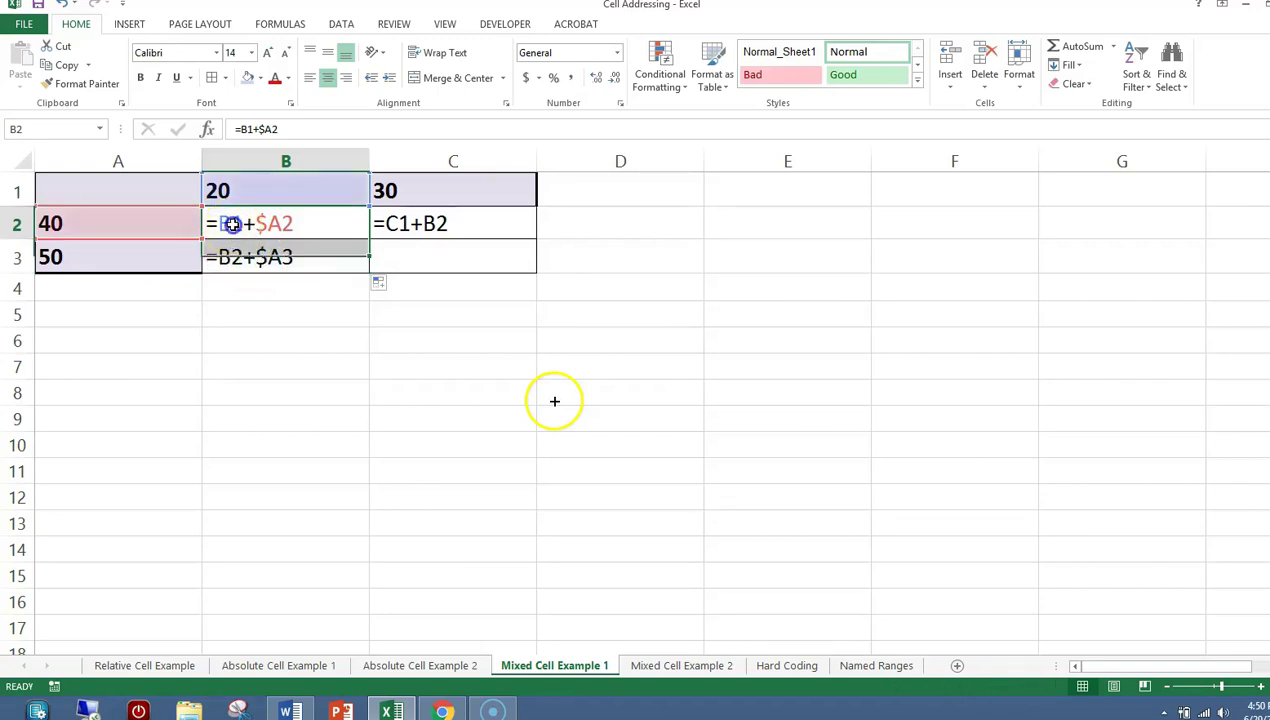
double_click(231, 223)
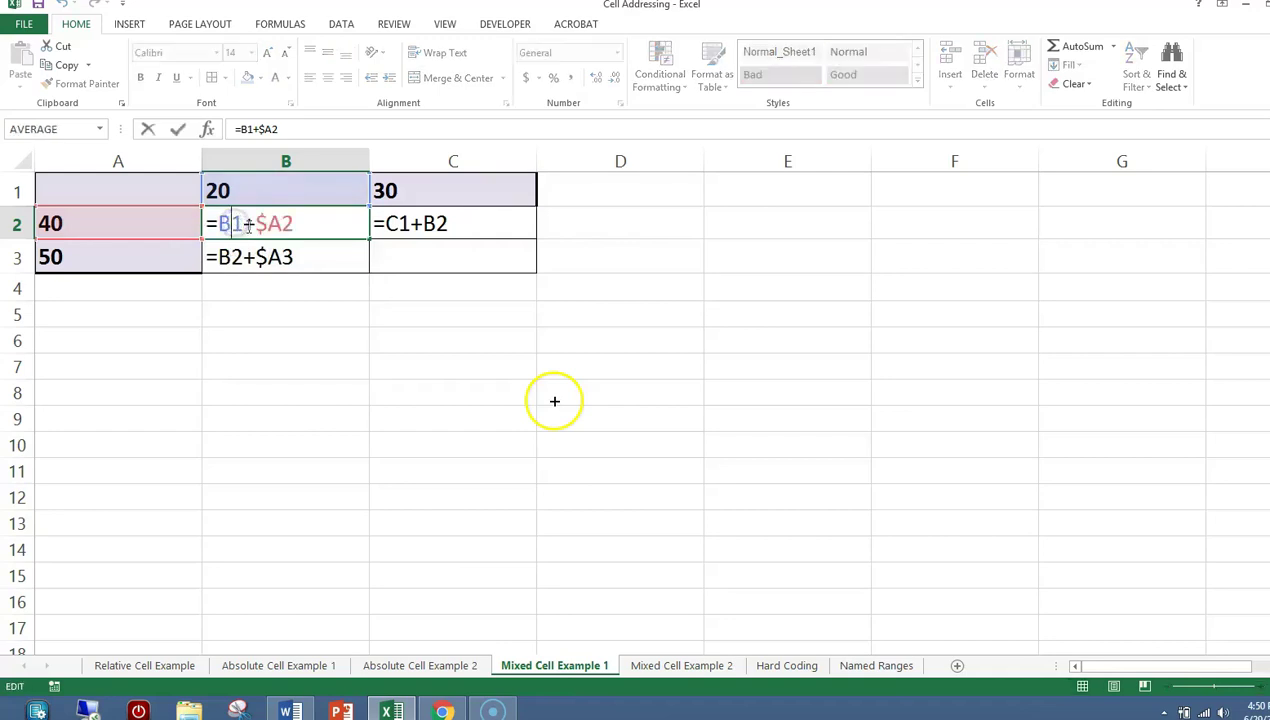
type("$")
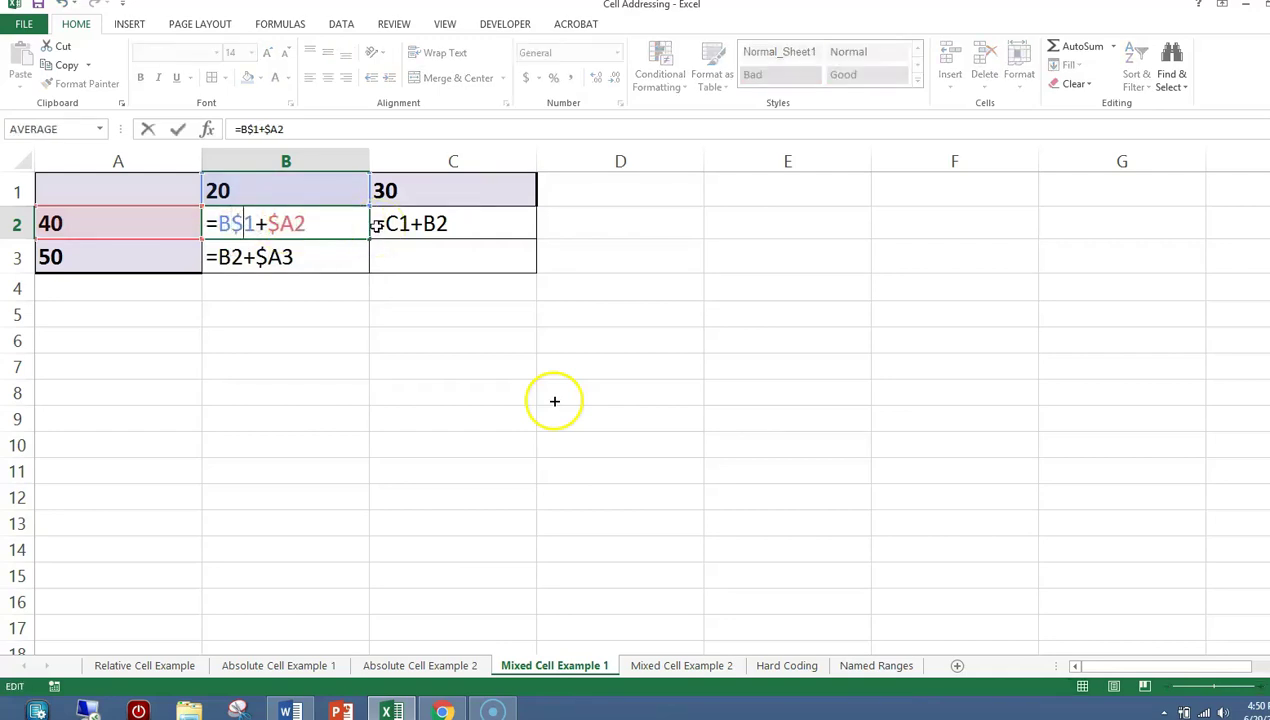
key("Return")
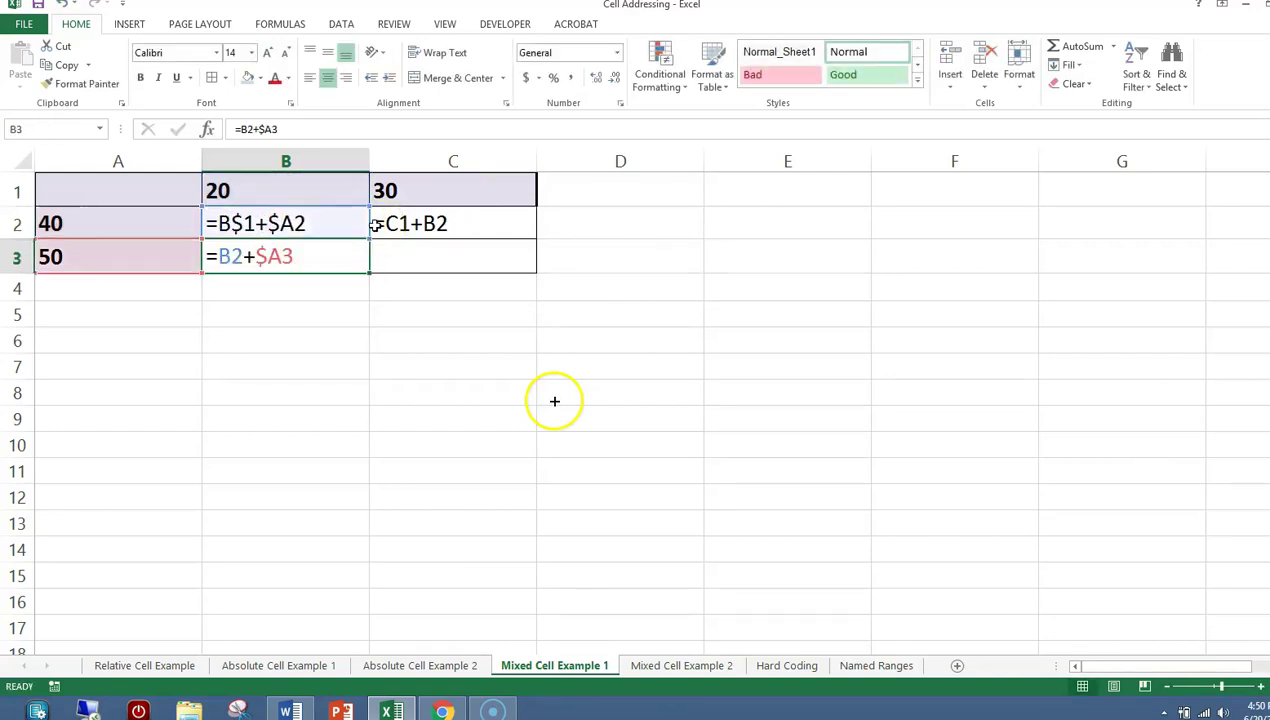
left_click(330, 223)
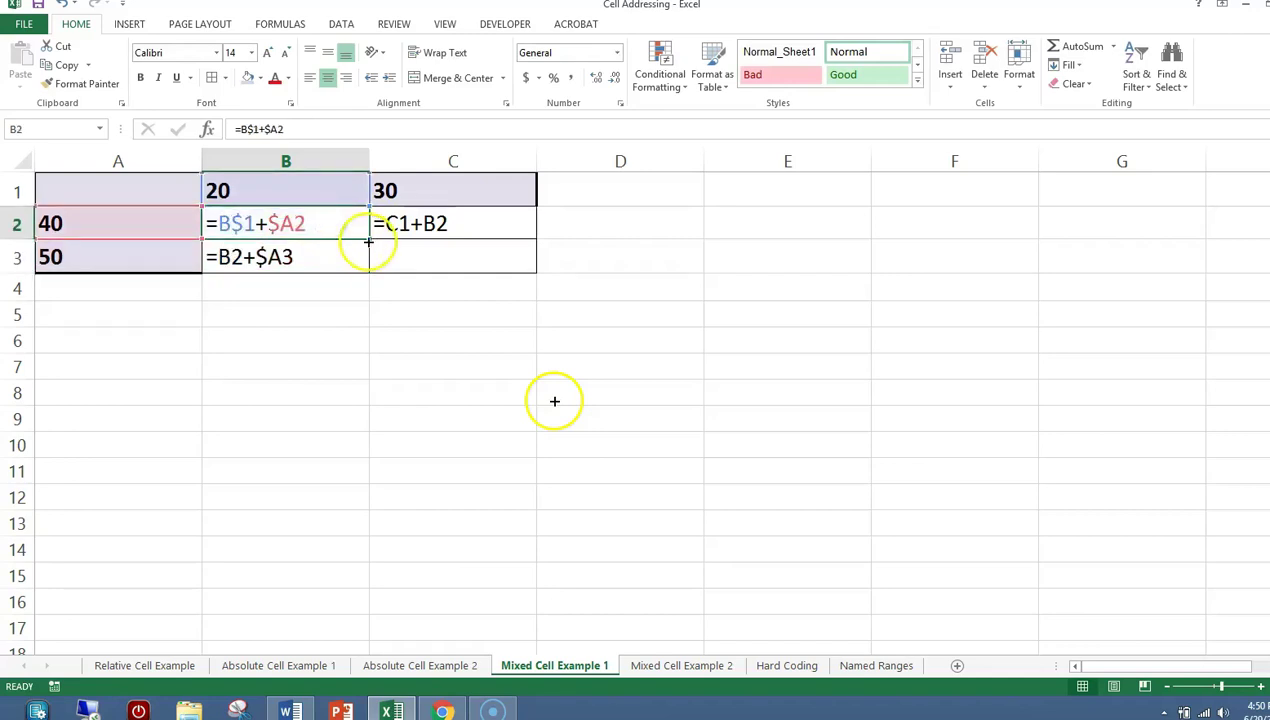
left_click_drag(366, 244, 547, 275)
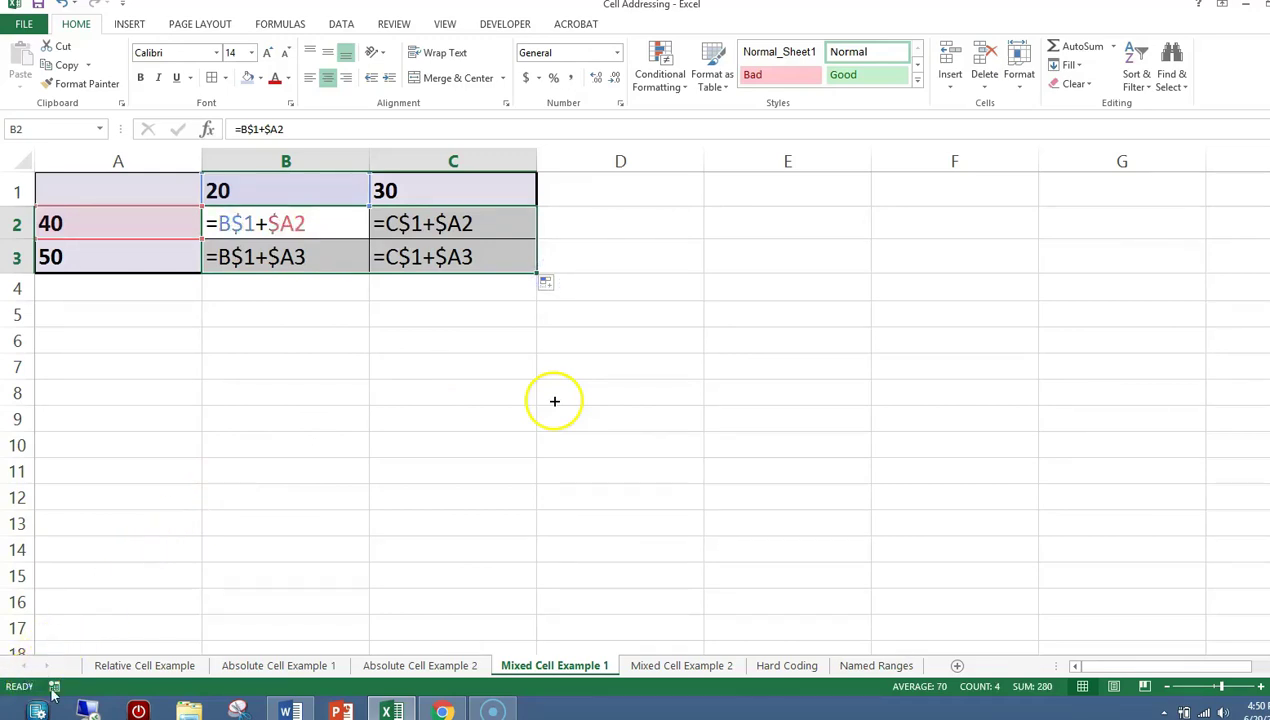
left_click(303, 223)
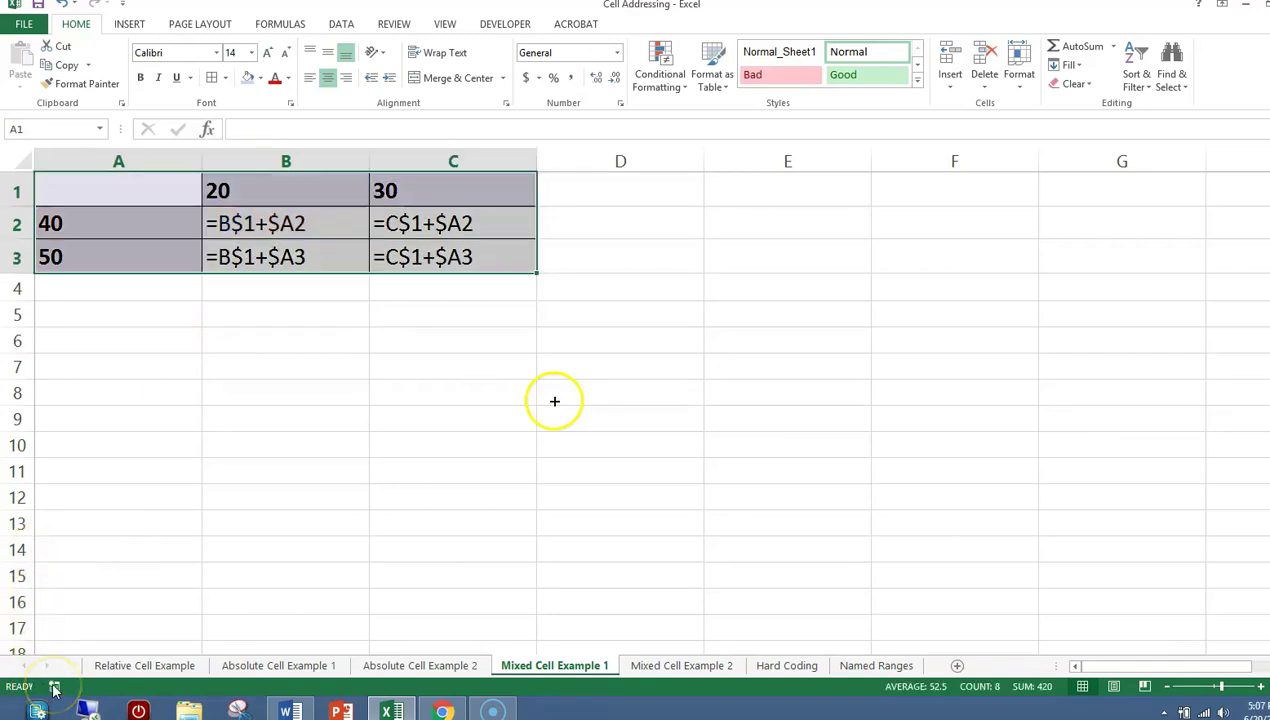
Undo the fill into B3 and C3 and go to the Mixed Cell Example 2 sheet
left_click(640, 667)
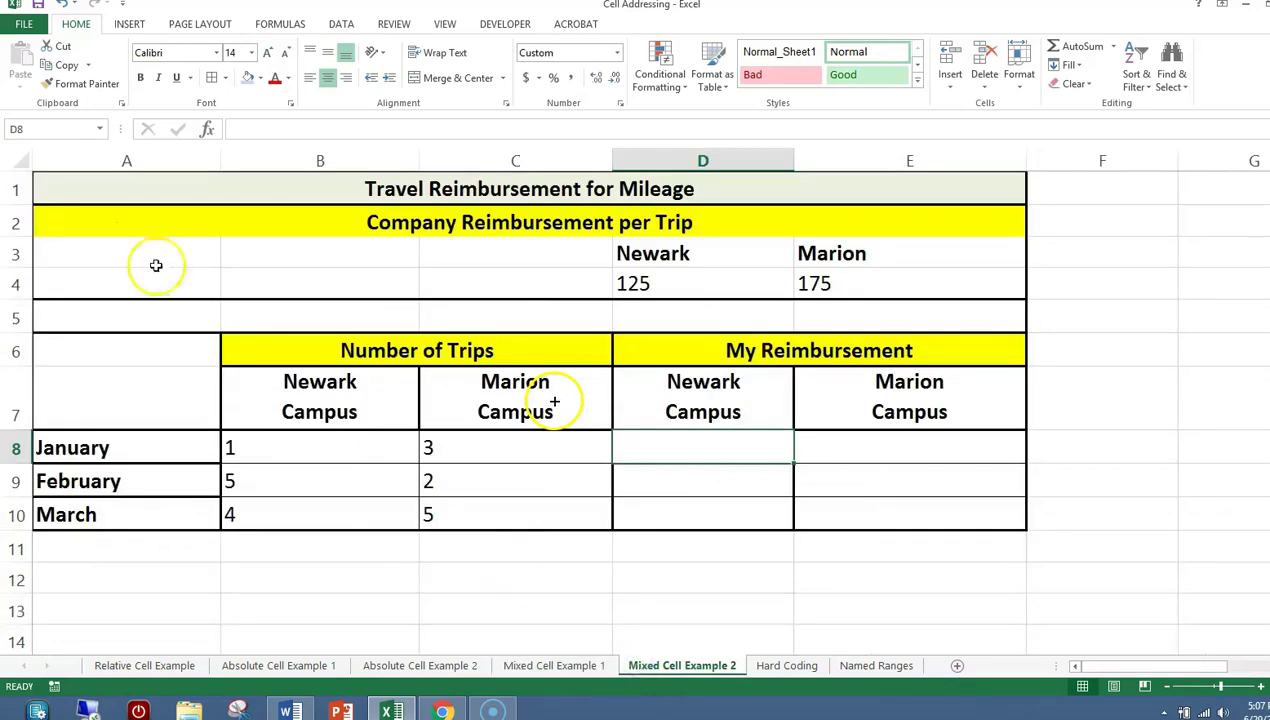
left_click(62, 6)
left_click(62, 6)
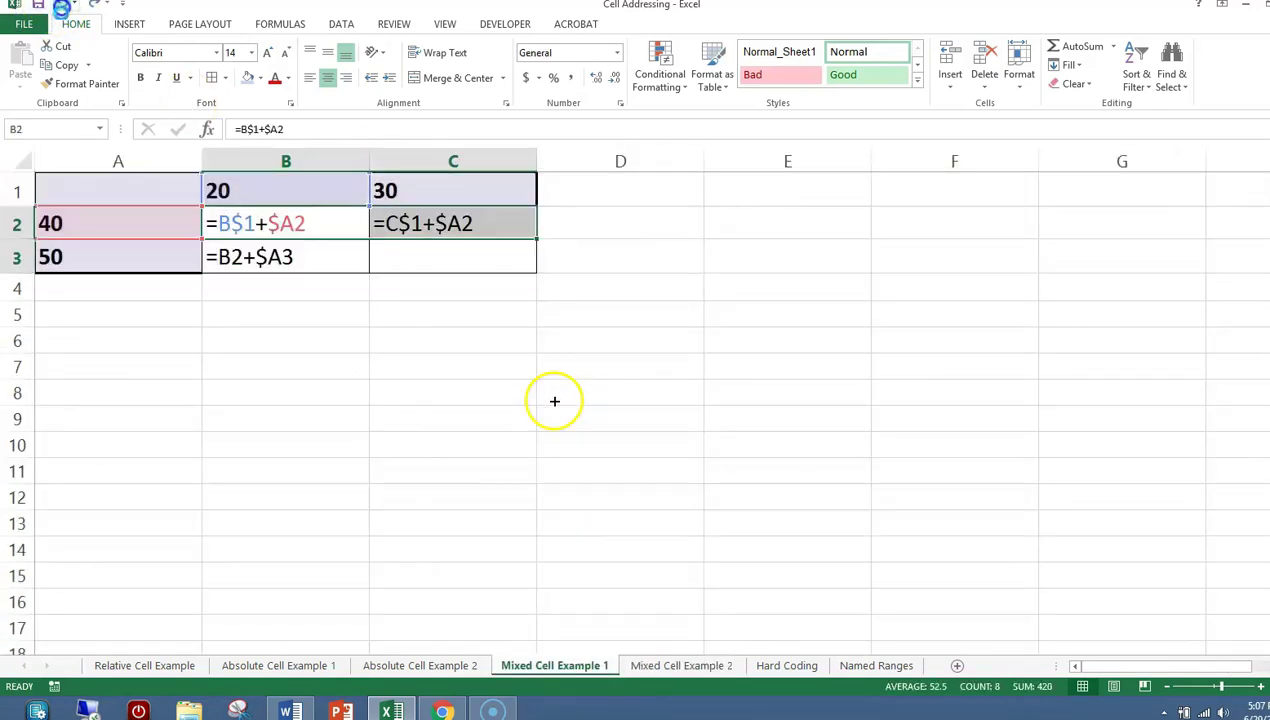
left_click(700, 667)
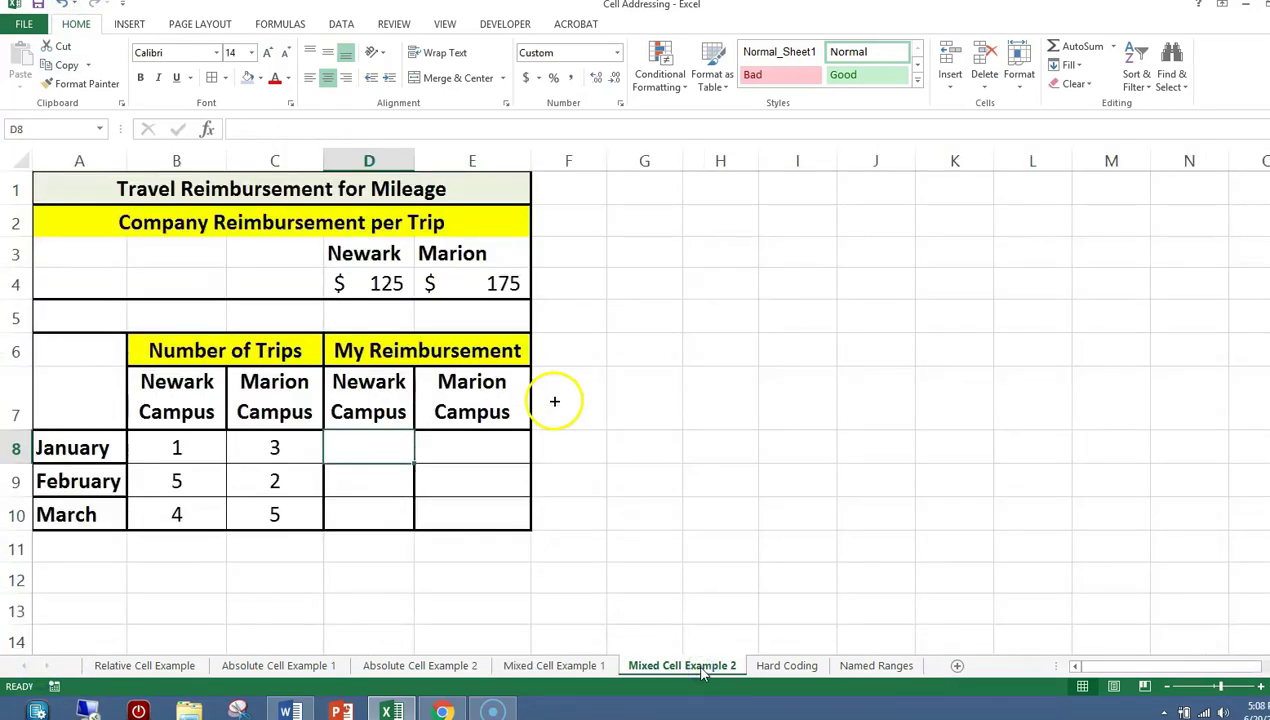
left_click(688, 668)
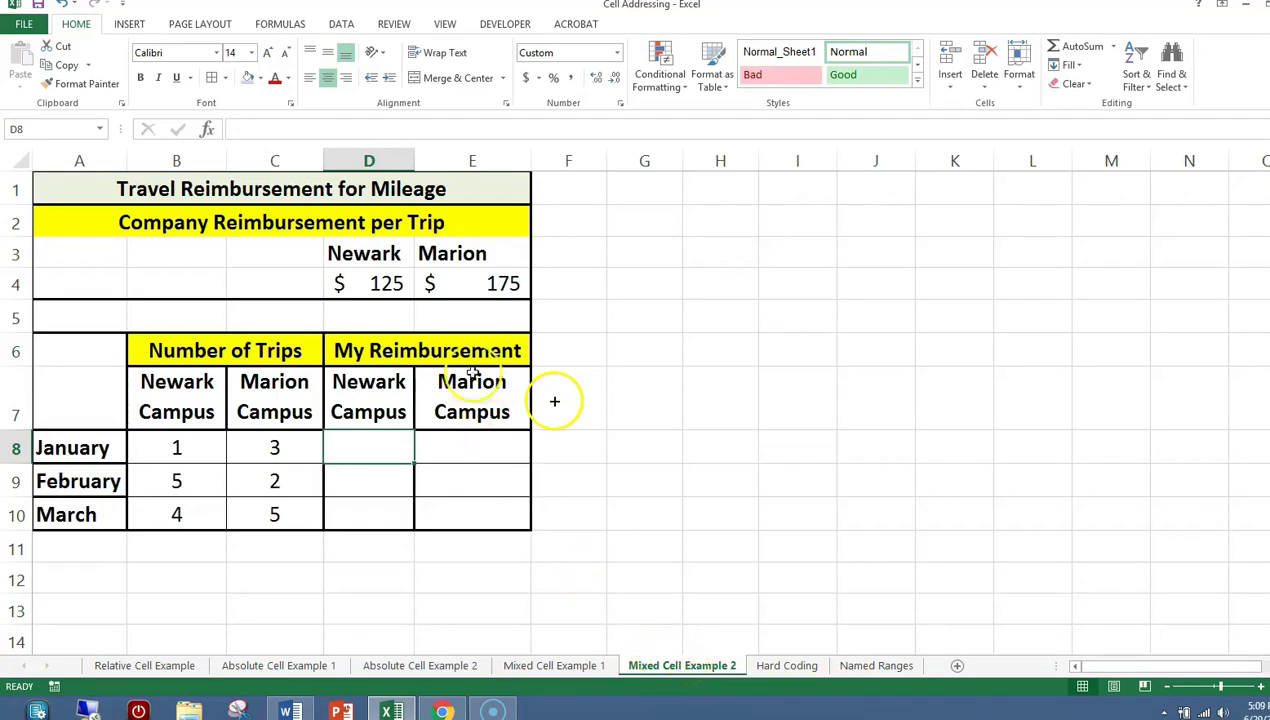
Review the Newark and Marion rates in D4 and E4 and the trip counts in B8 and B9
left_click(385, 284)
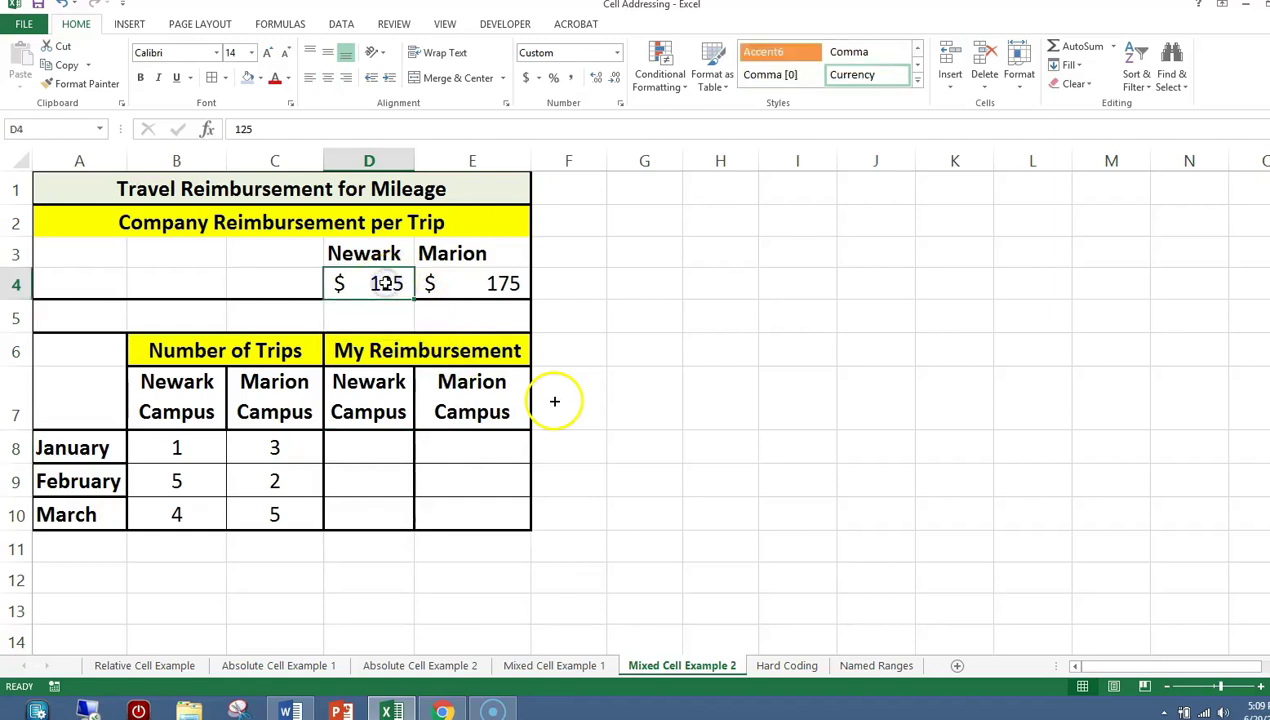
left_click(463, 285)
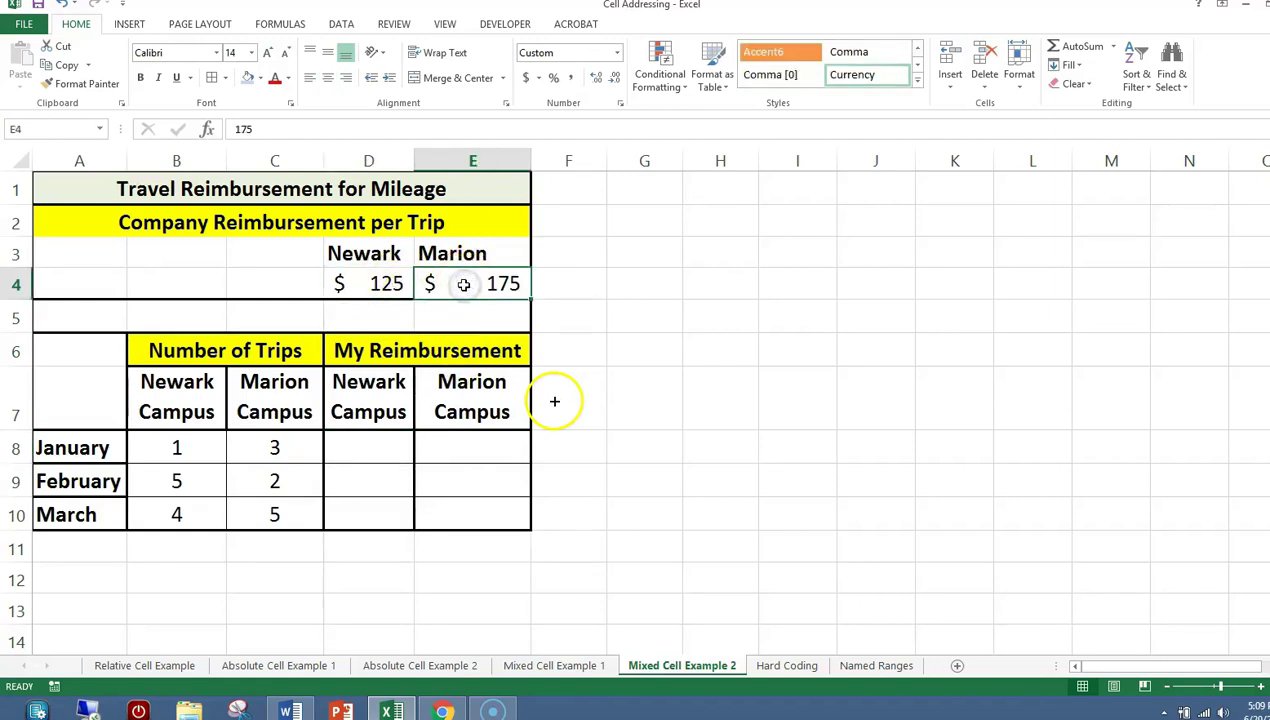
left_click(174, 447)
left_click(190, 481)
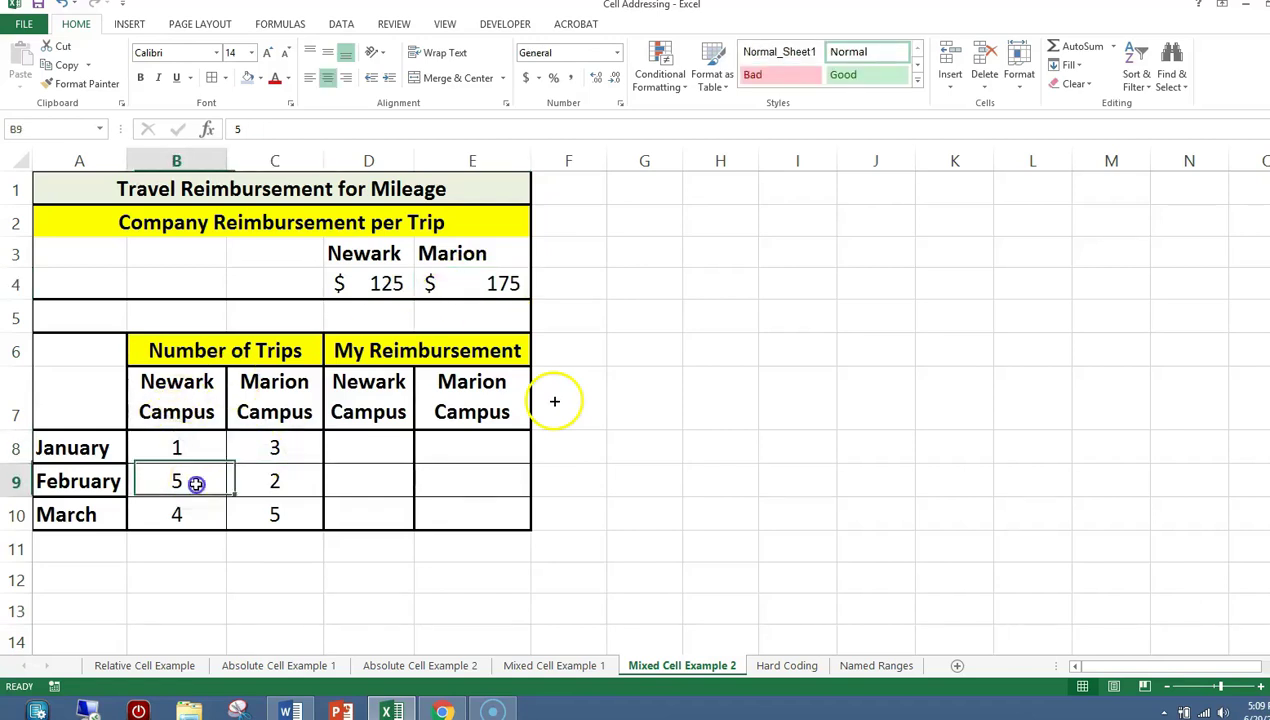
left_click(355, 449)
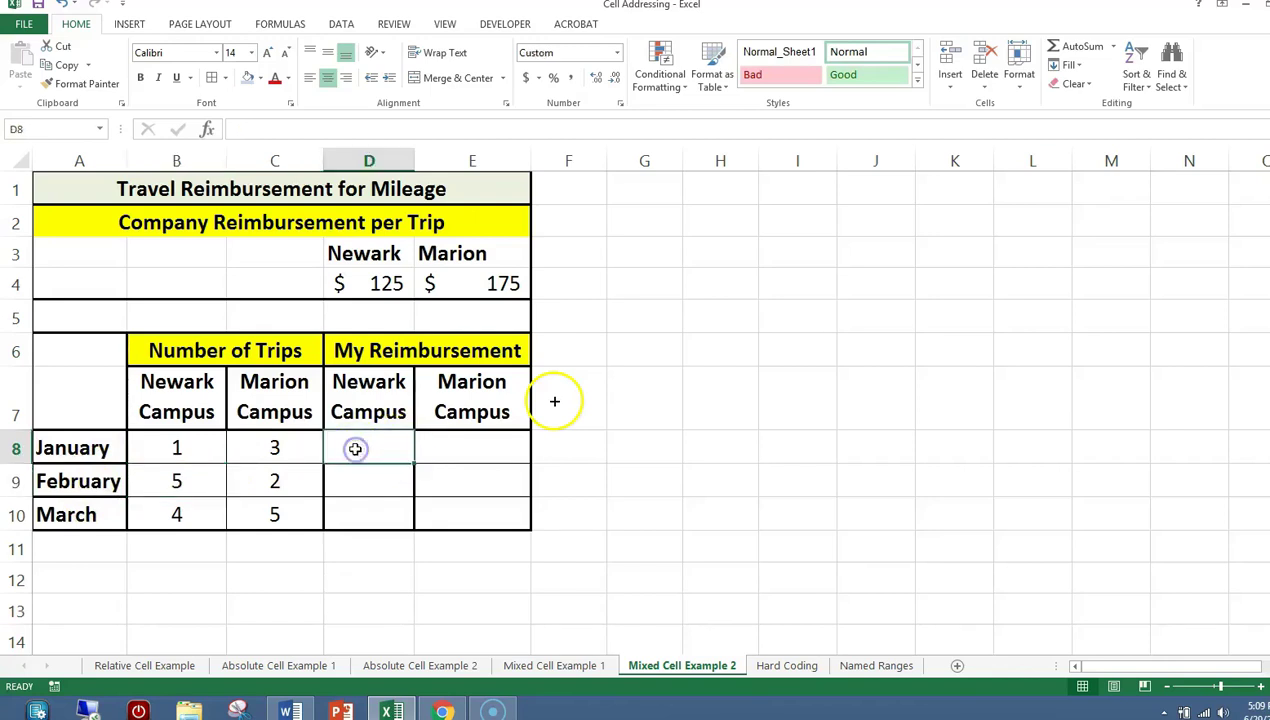
Enter =D4*B8 in D8 for January's Newark reimbursement ($125)
type("=")
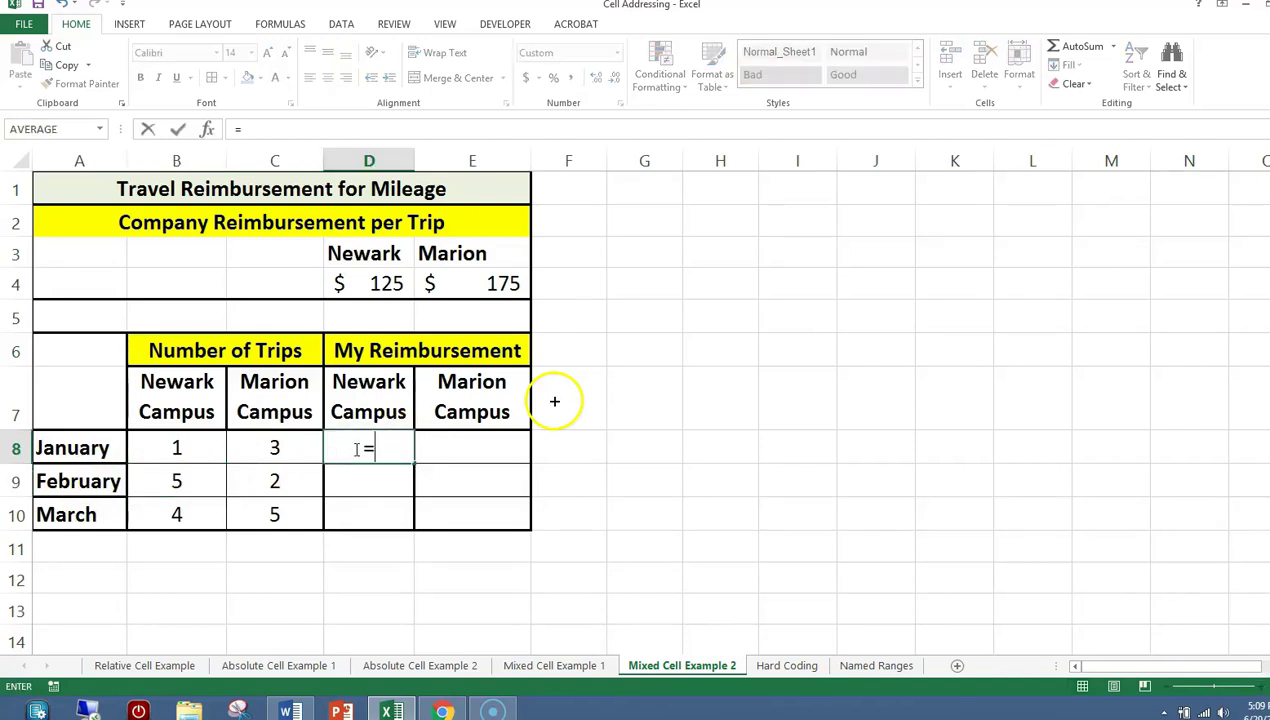
left_click(364, 284)
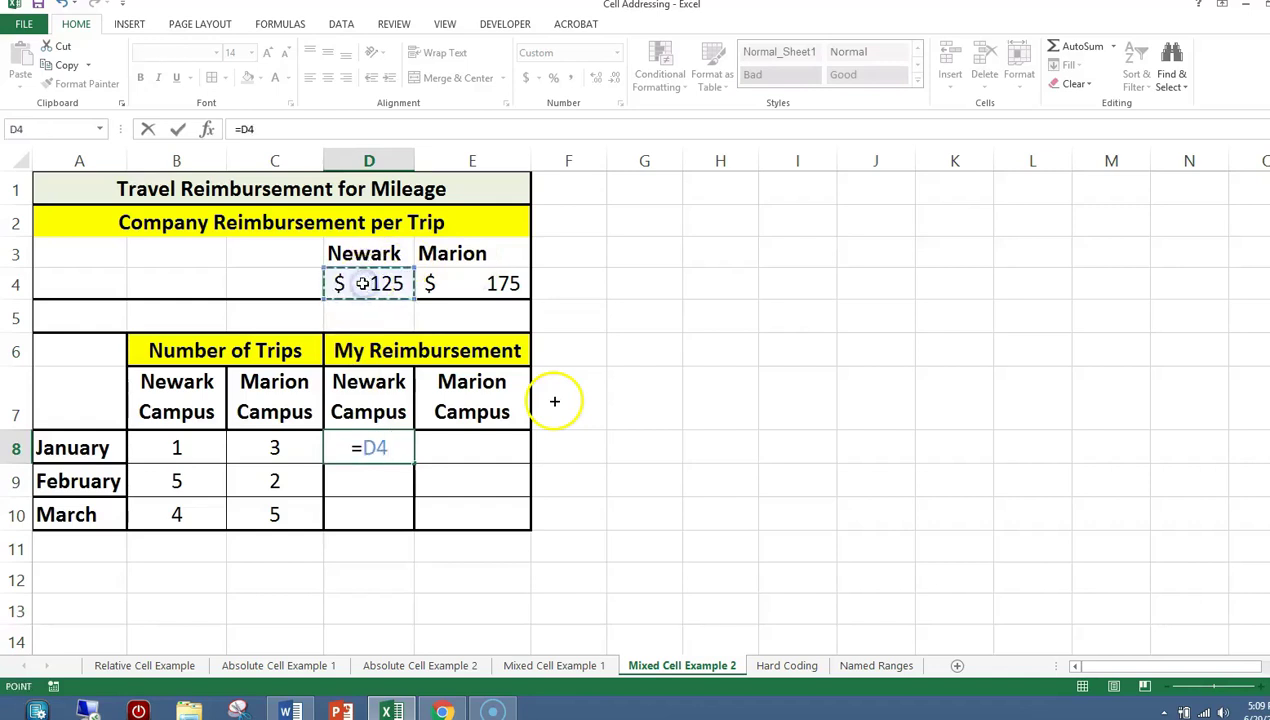
type("*")
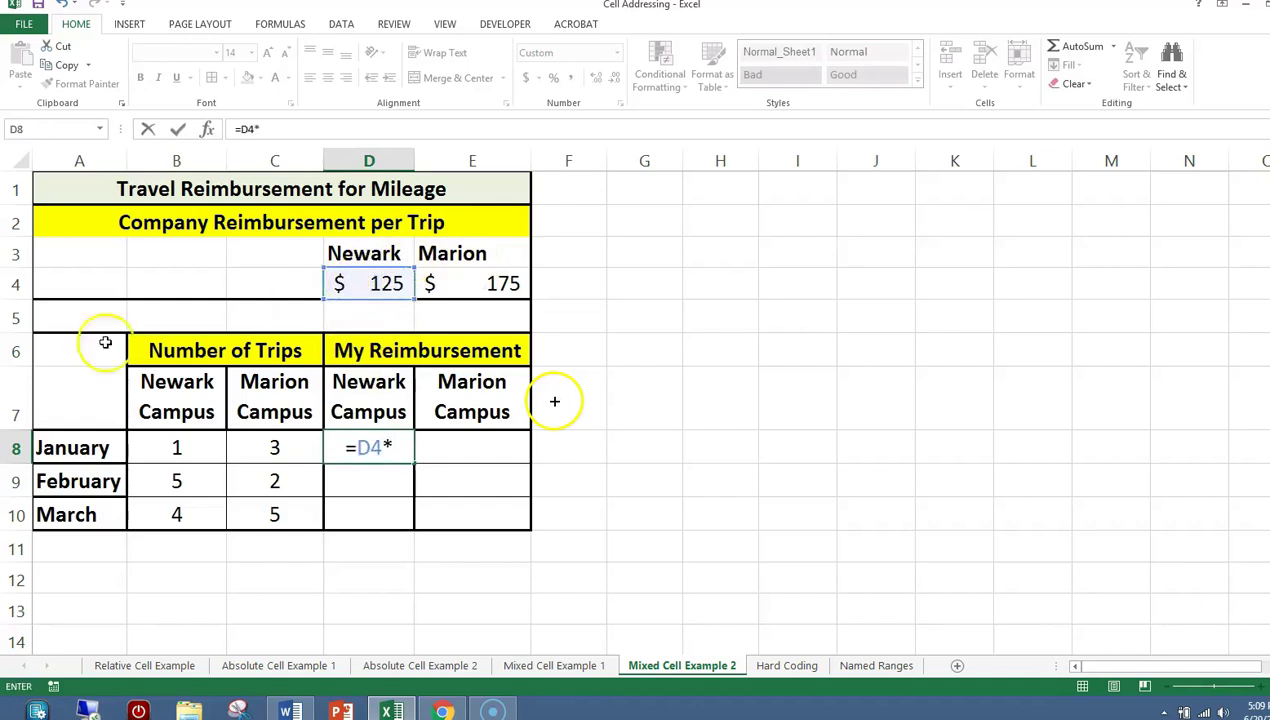
left_click(187, 446)
key("Return")
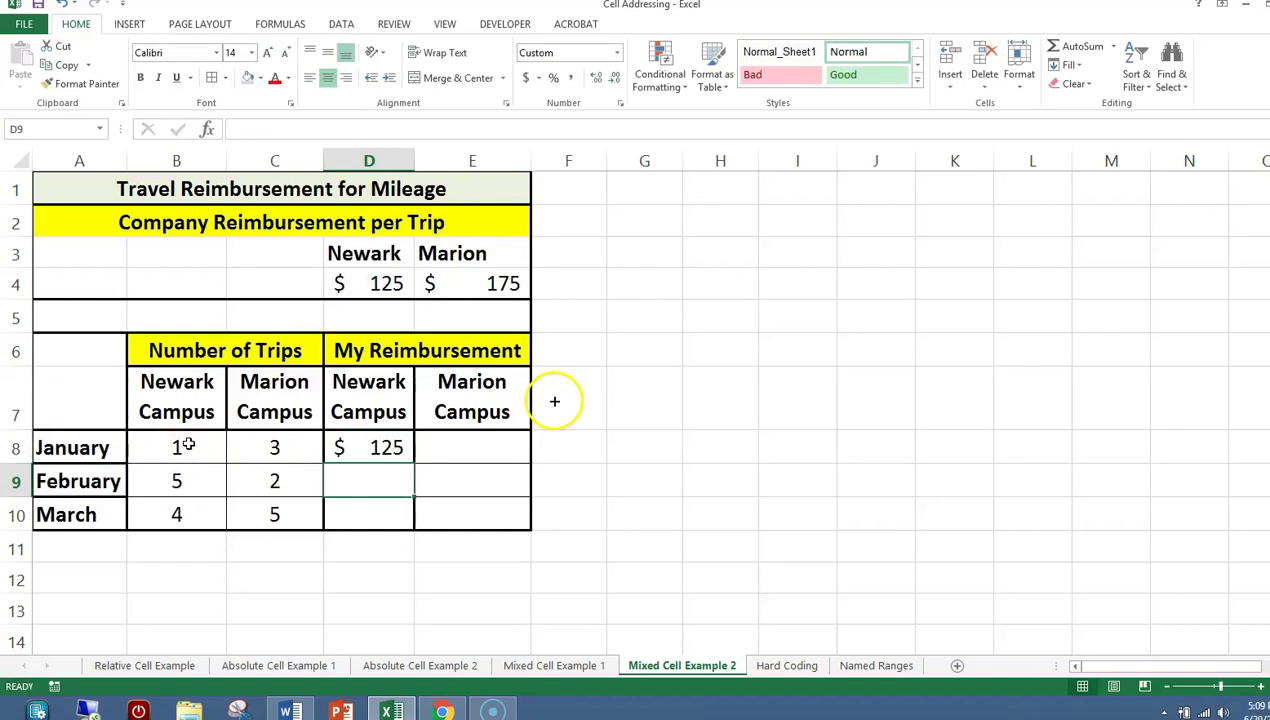
With formulas displayed, copy D8 across to E8 (=E4*C8, $525), then show values again
key("ctrl+grave")
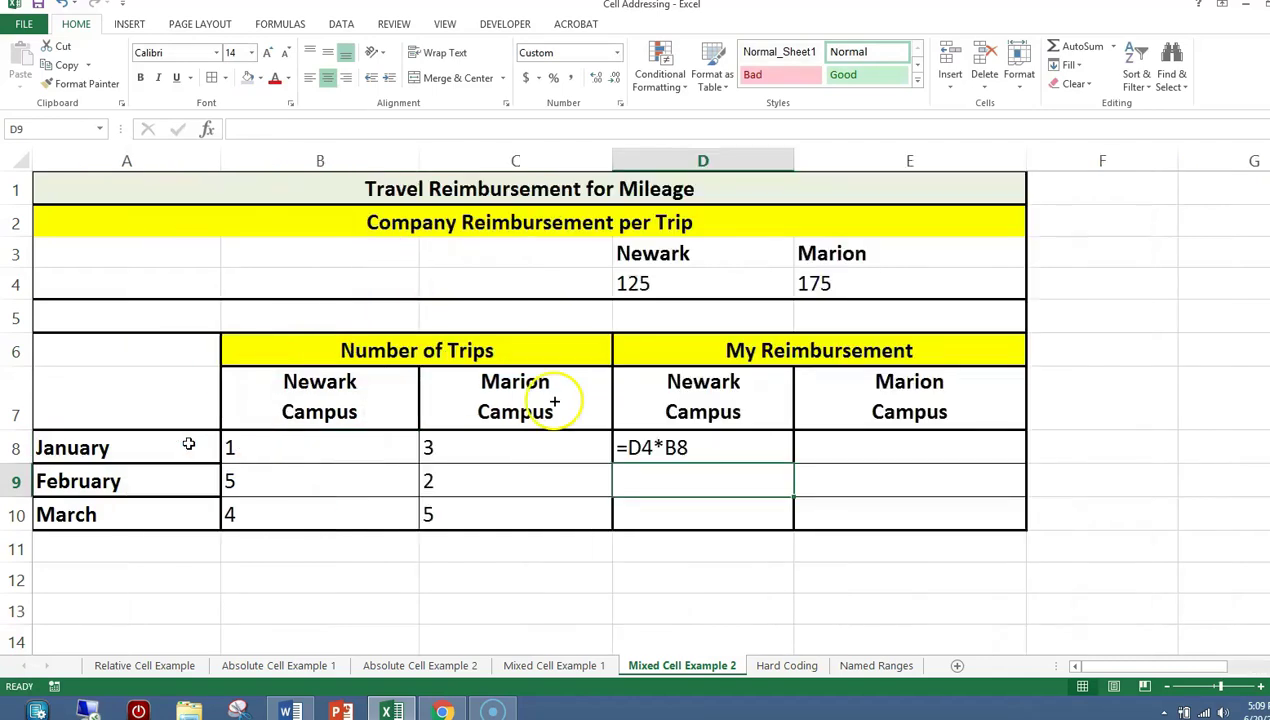
left_click(680, 447)
left_click_drag(792, 464, 945, 455)
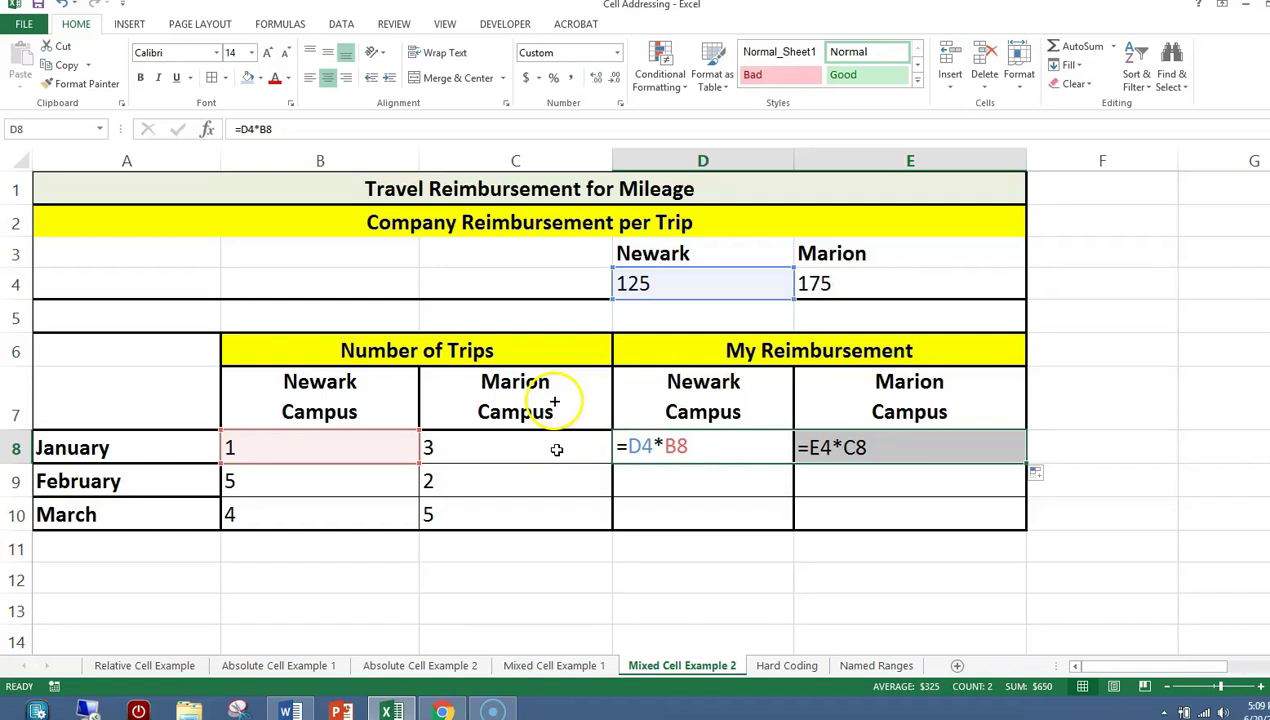
key("ctrl+grave")
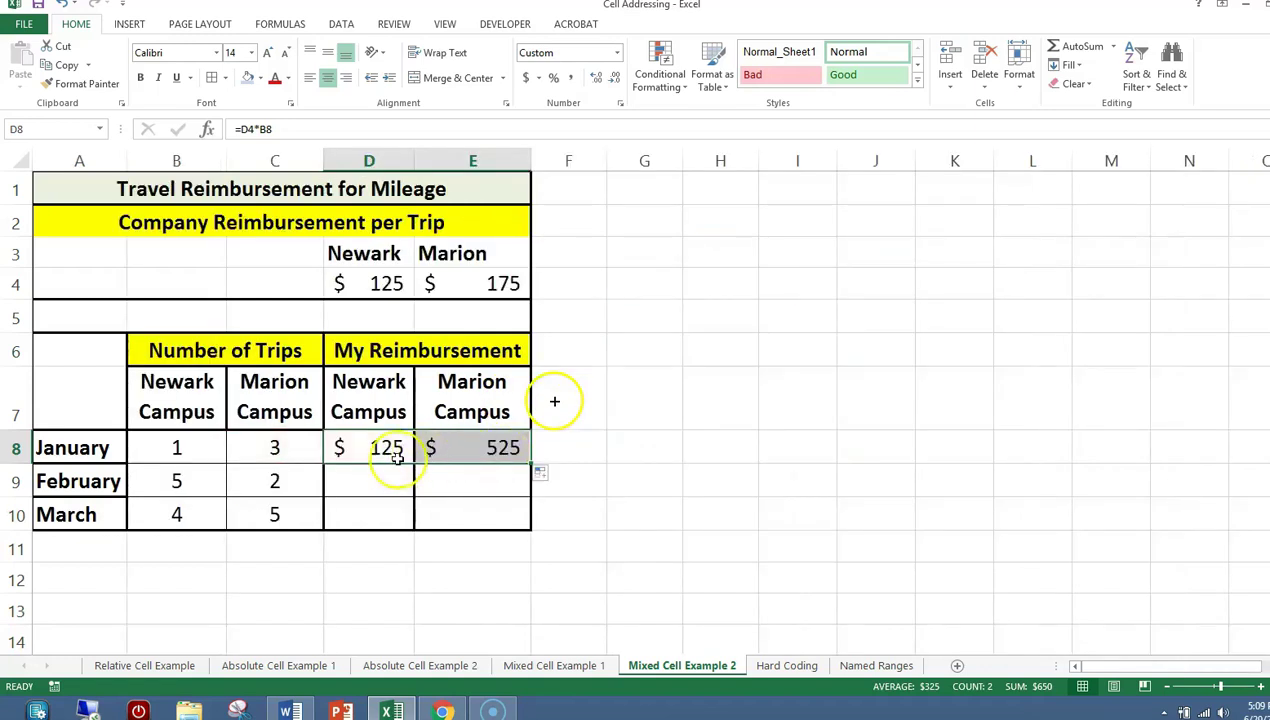
Fill D8 down to D9 and show formulas, revealing D9 =D5*B9 pointing at empty D5
left_click_drag(413, 464, 414, 487)
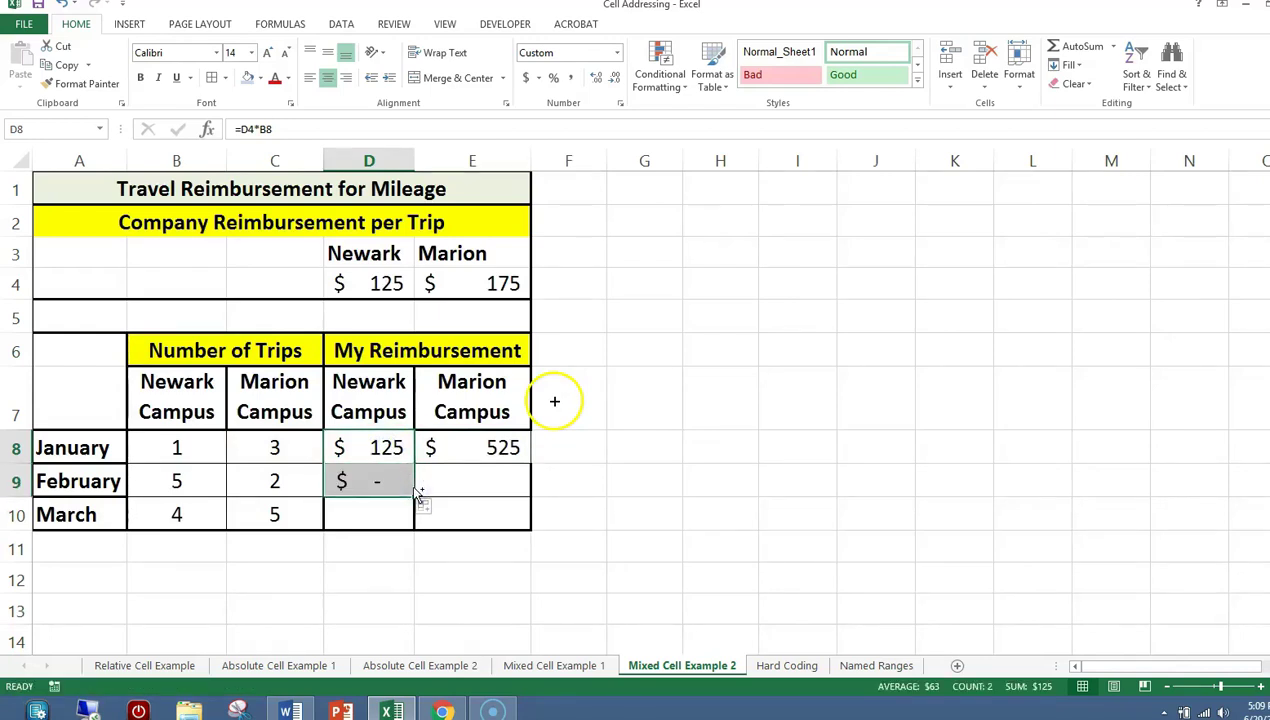
key("ctrl+grave")
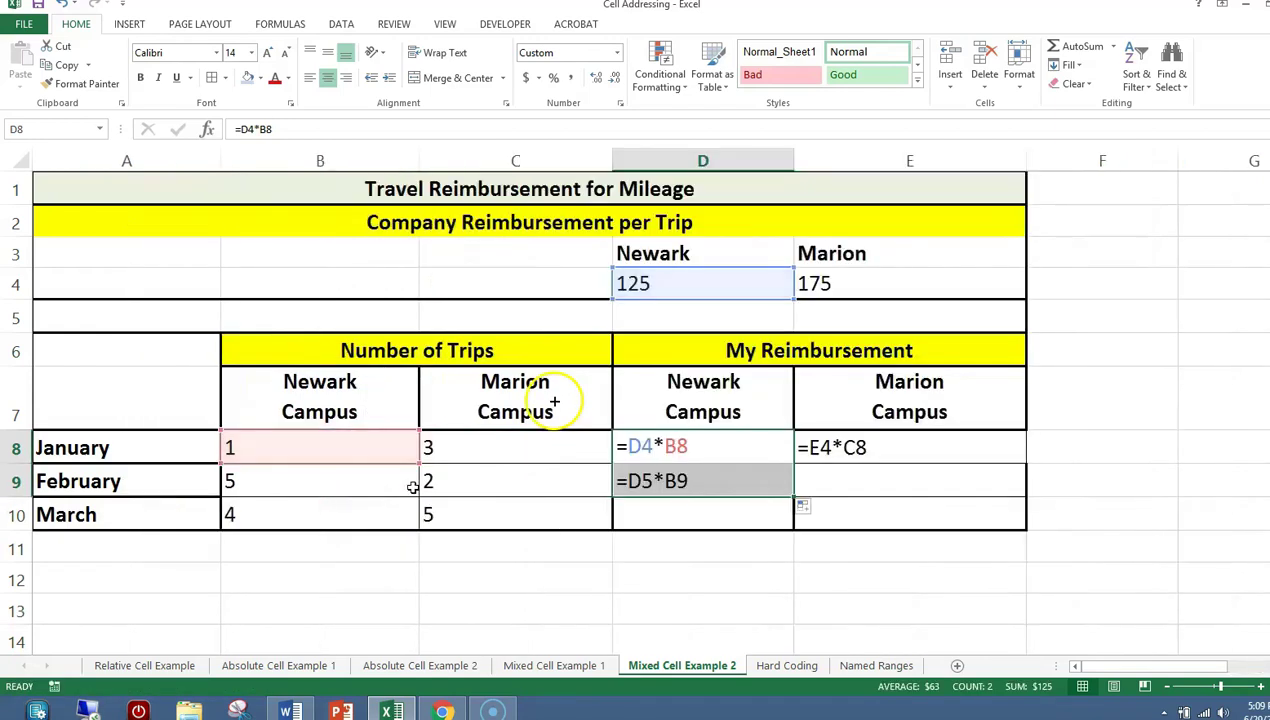
left_click(722, 481)
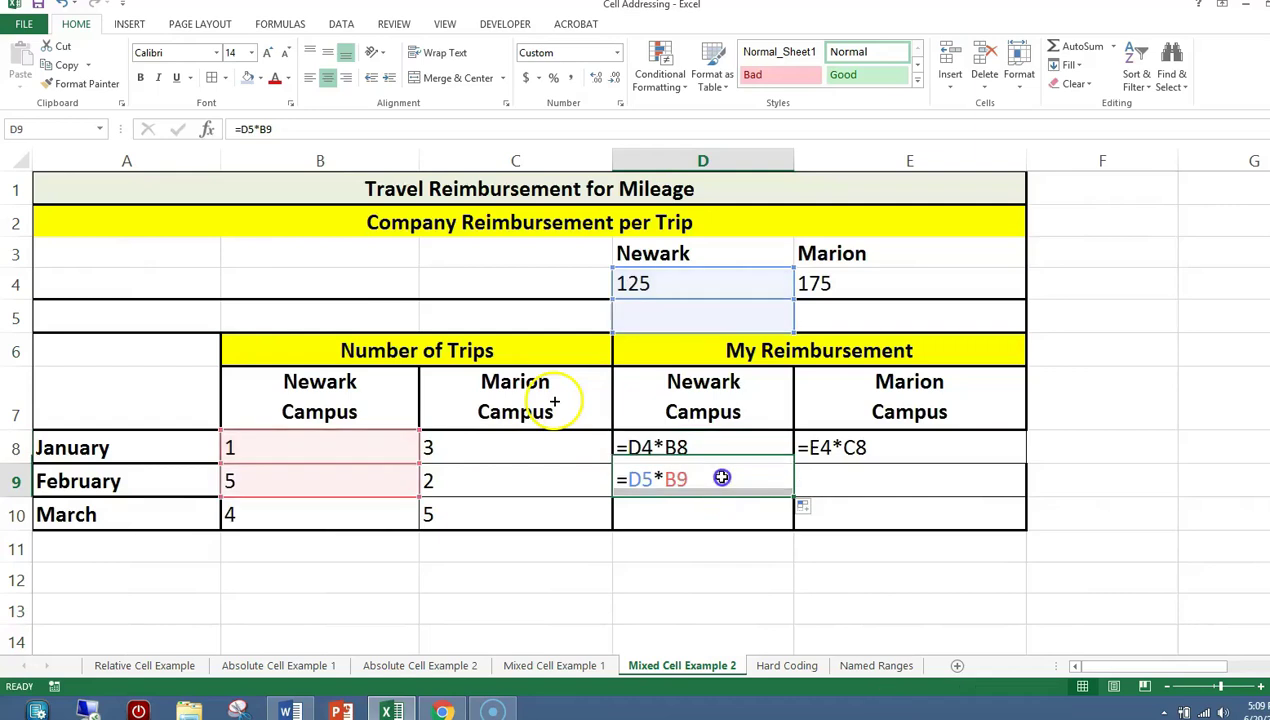
left_click(679, 312)
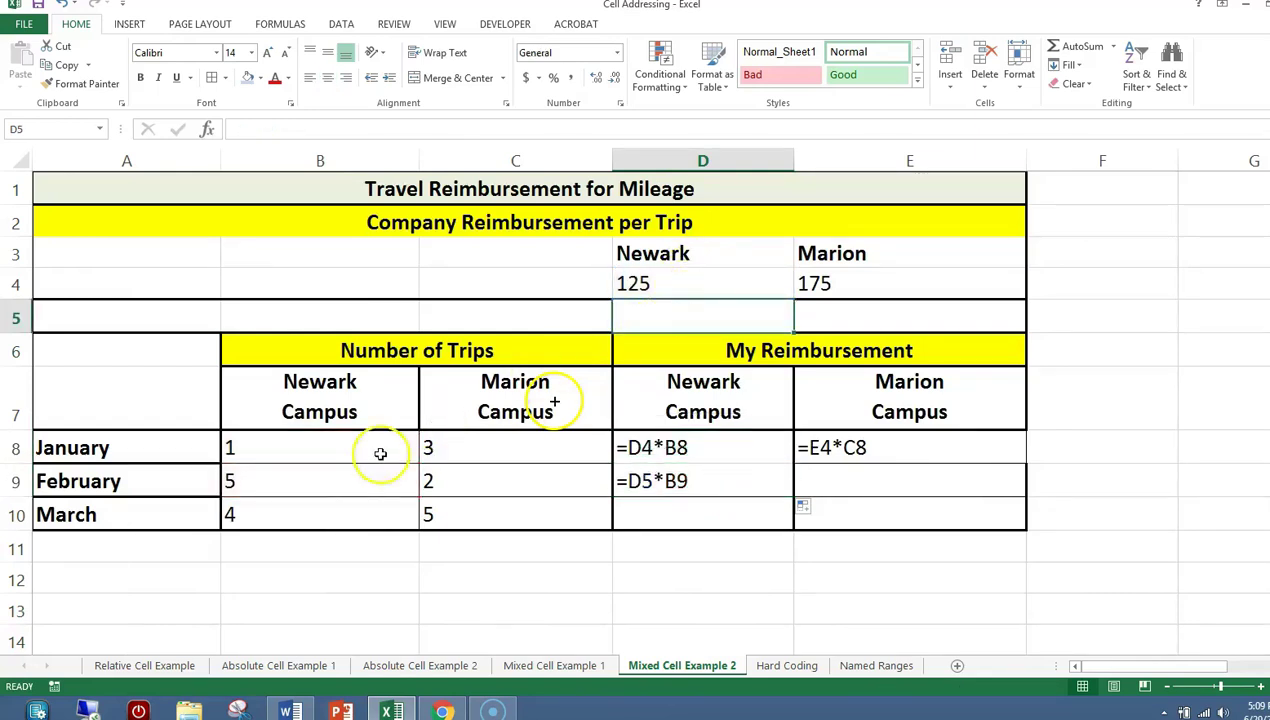
left_click(339, 481)
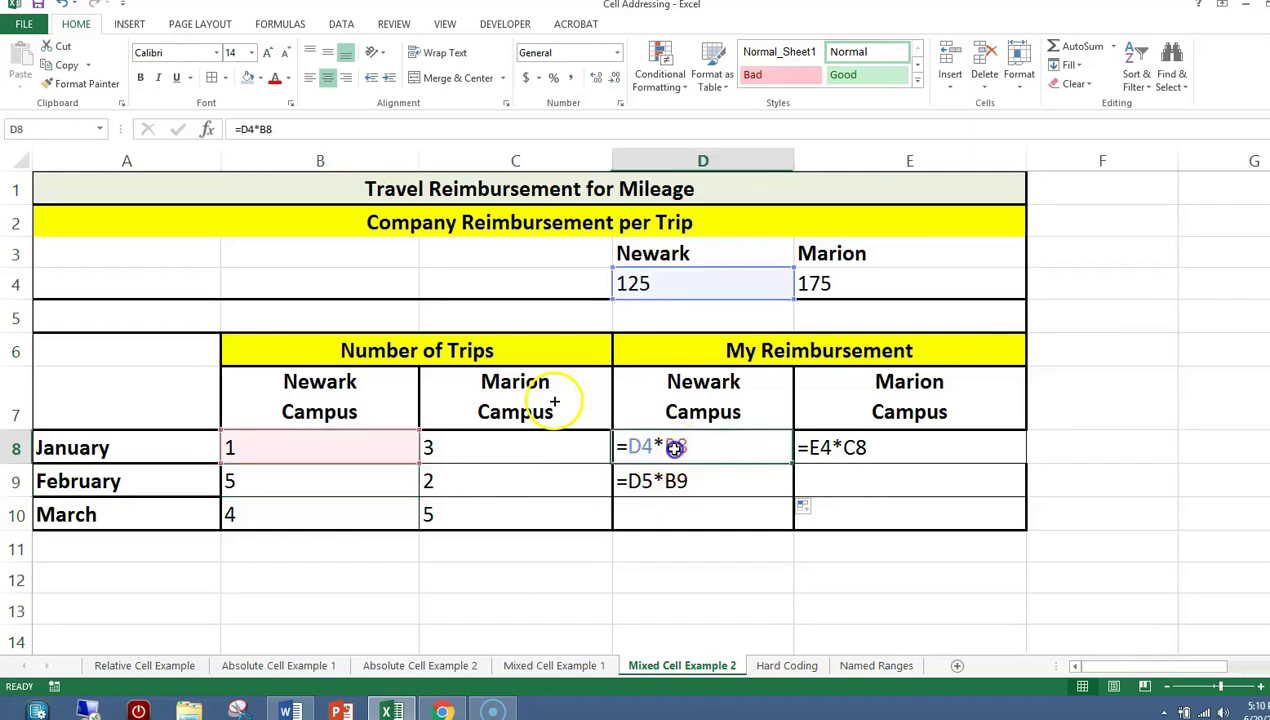
Change D8's formula to =D$4*B8 to lock row 4
double_click(660, 447)
double_click(672, 447)
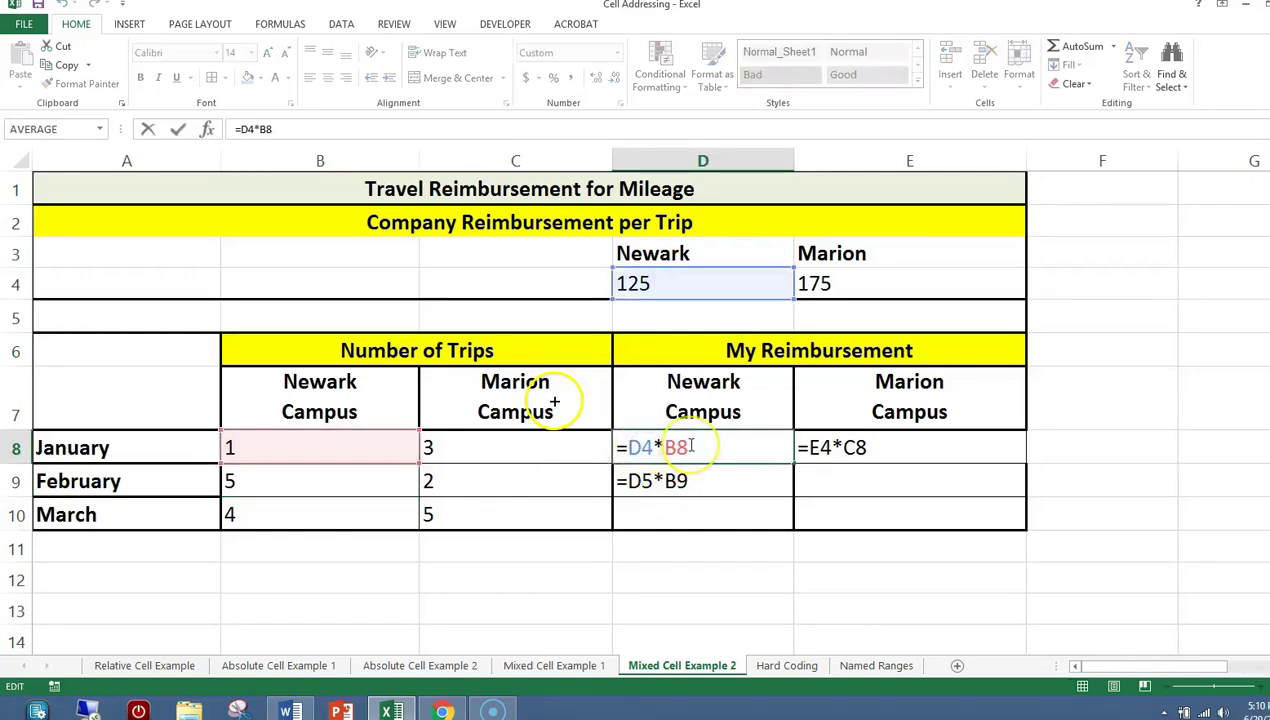
type("$")
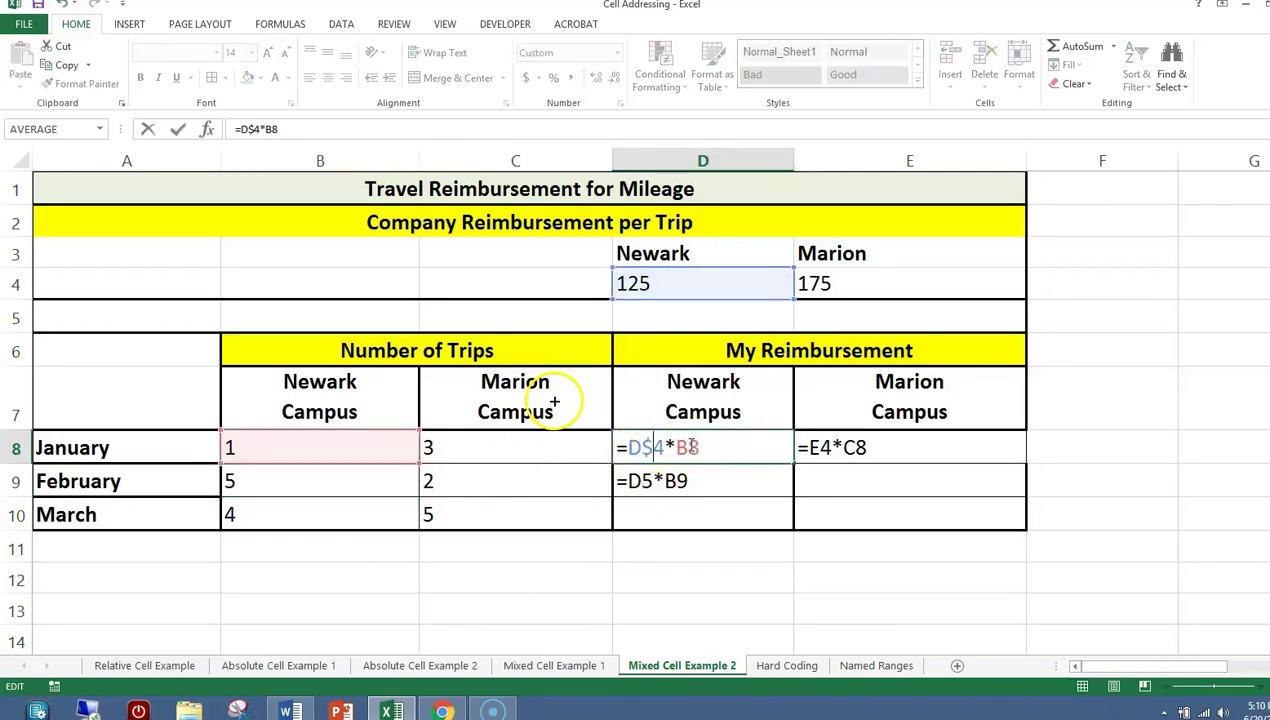
key("Return")
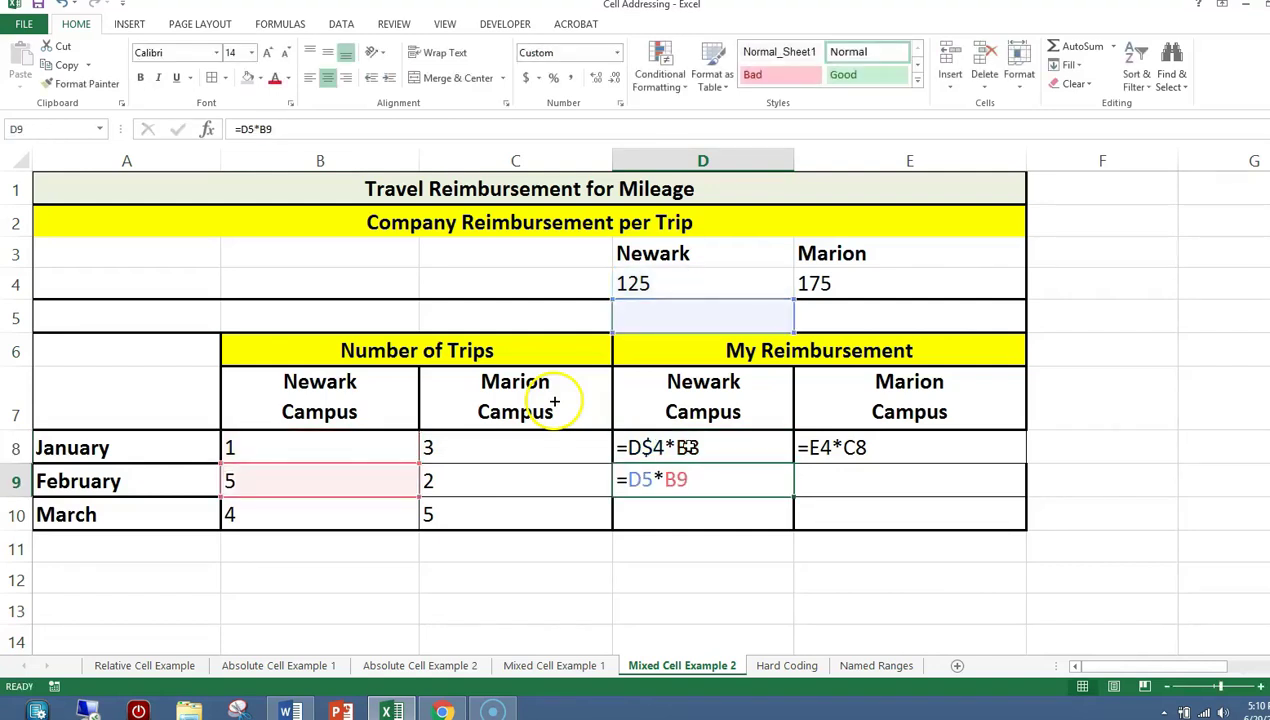
Fill D8 across to E8 without formatting, then fill D8:E8 down through row 10
left_click(731, 447)
mouse_move(796, 464)
left_mouse_down()
mouse_move(887, 459)
mouse_move(1040, 478)
left_mouse_up()
left_click(1042, 475)
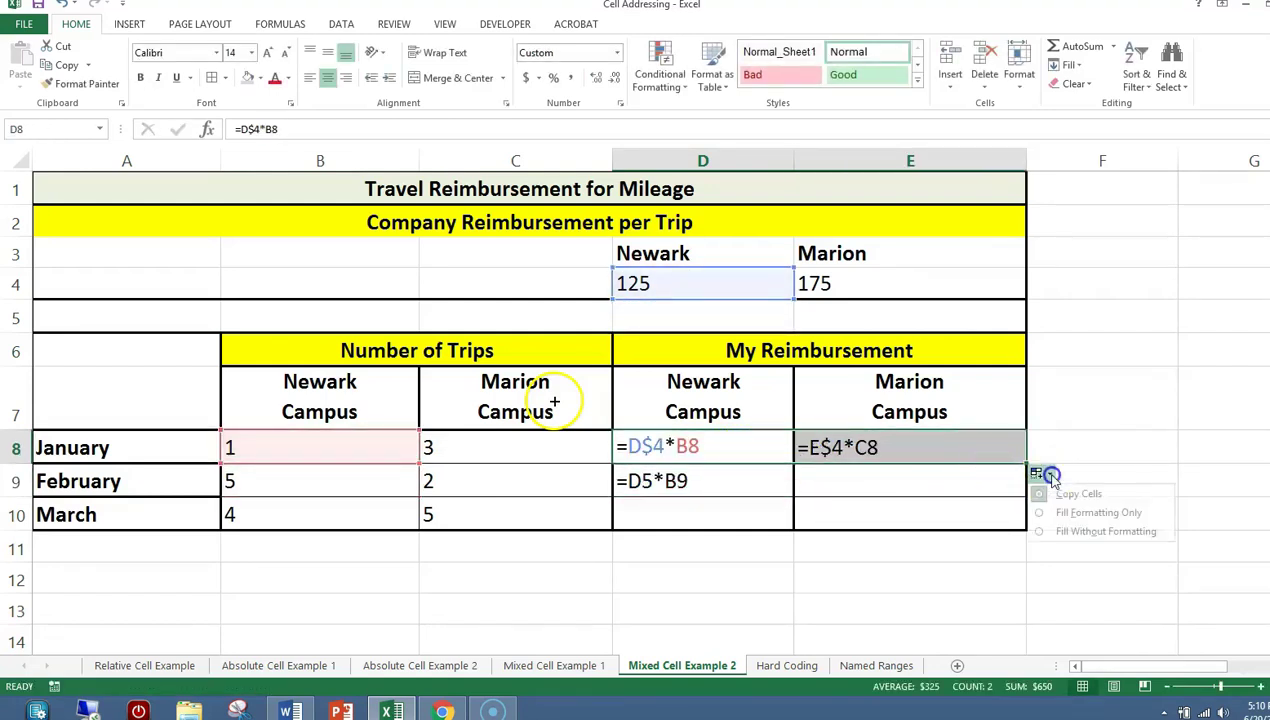
left_click(1040, 531)
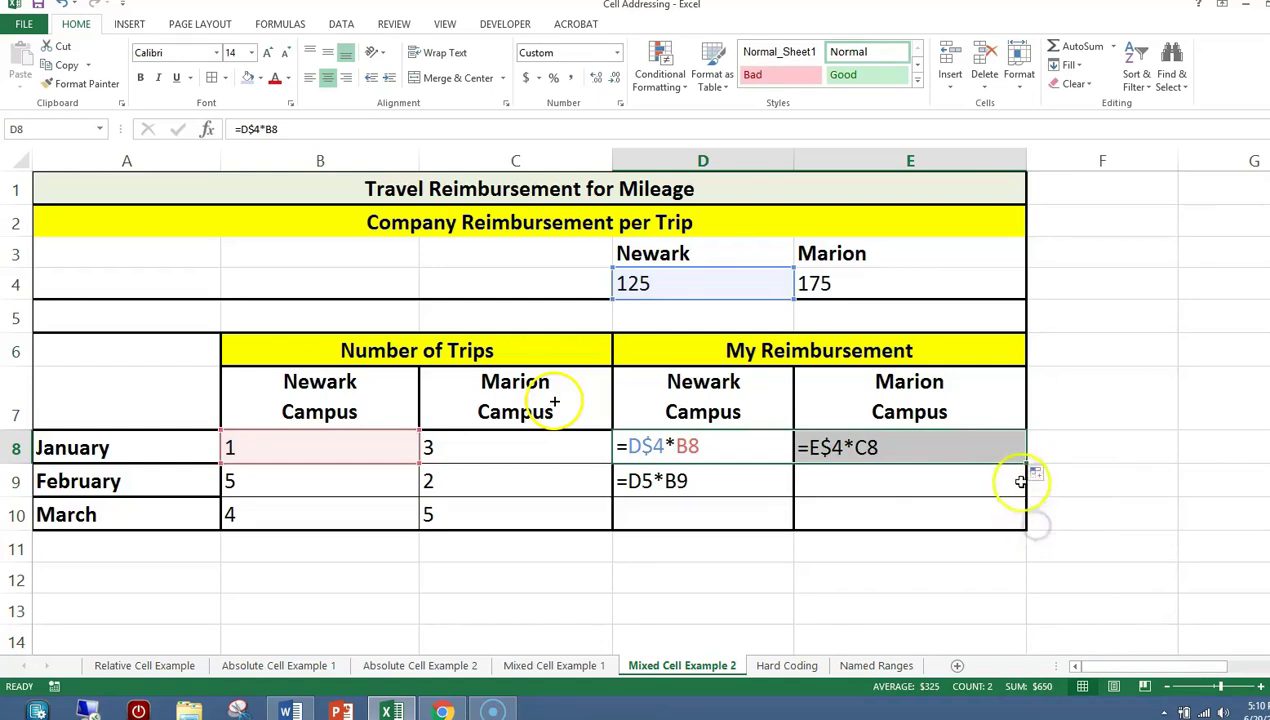
left_click_drag(1027, 461, 1027, 527)
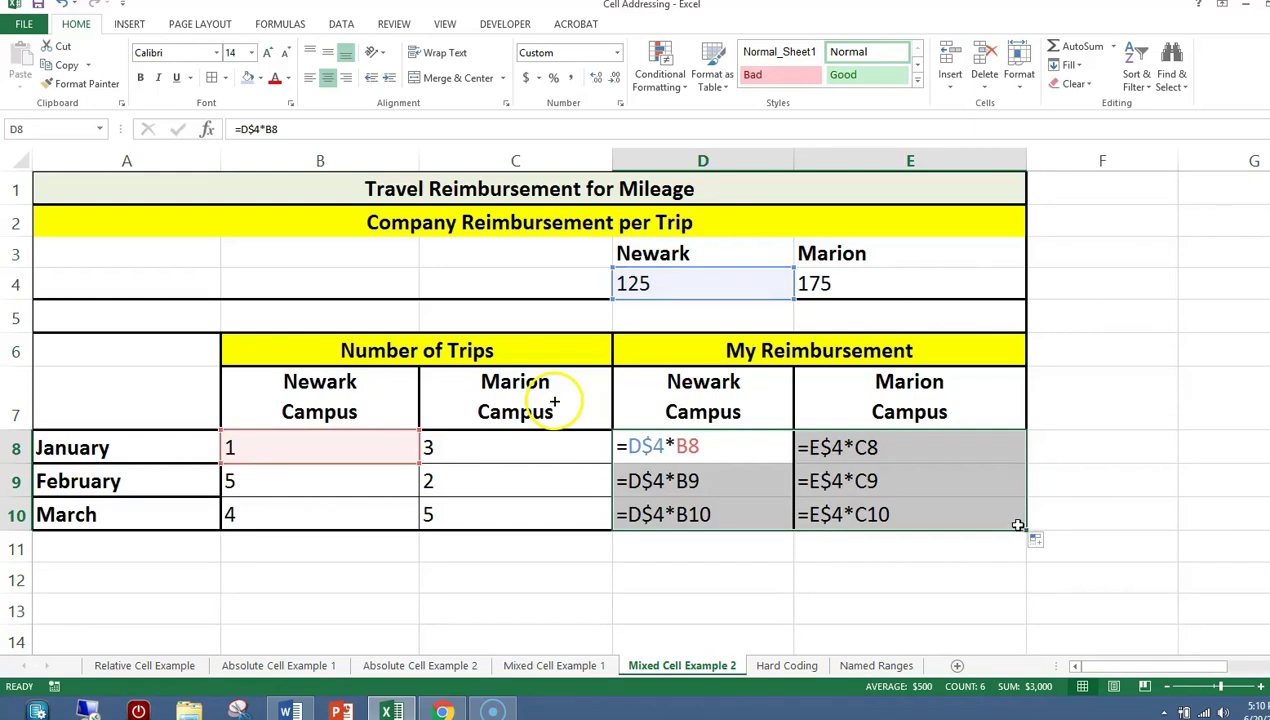